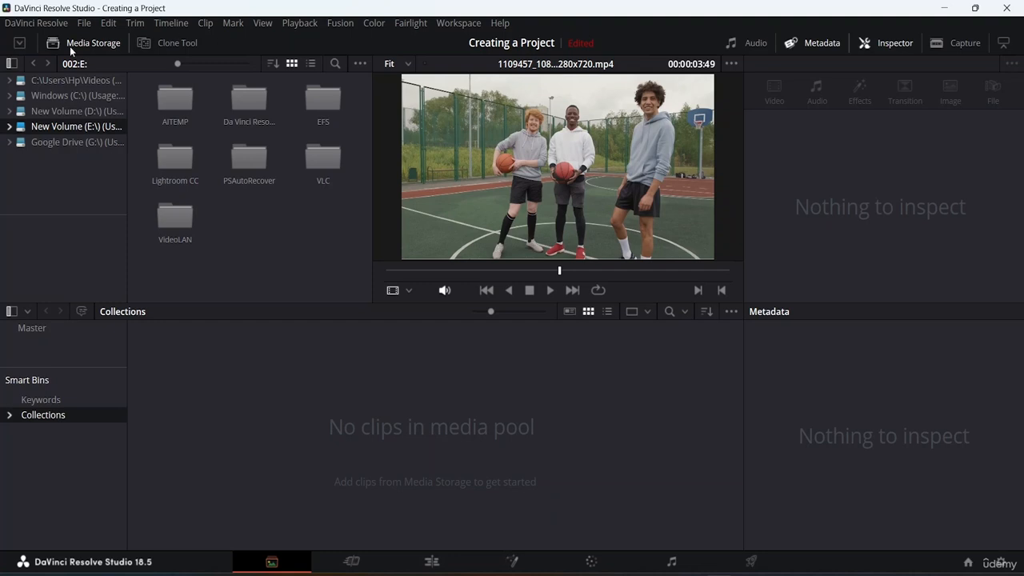
{"action": "left_click", "coordinate": [80, 24]}
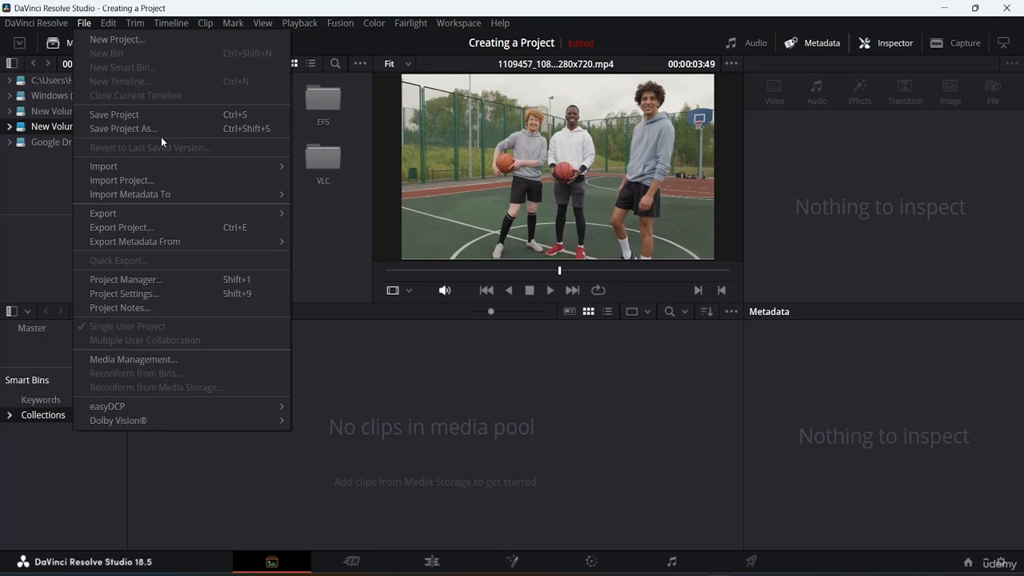
{"action": "mouse_move", "coordinate": [170, 171]}
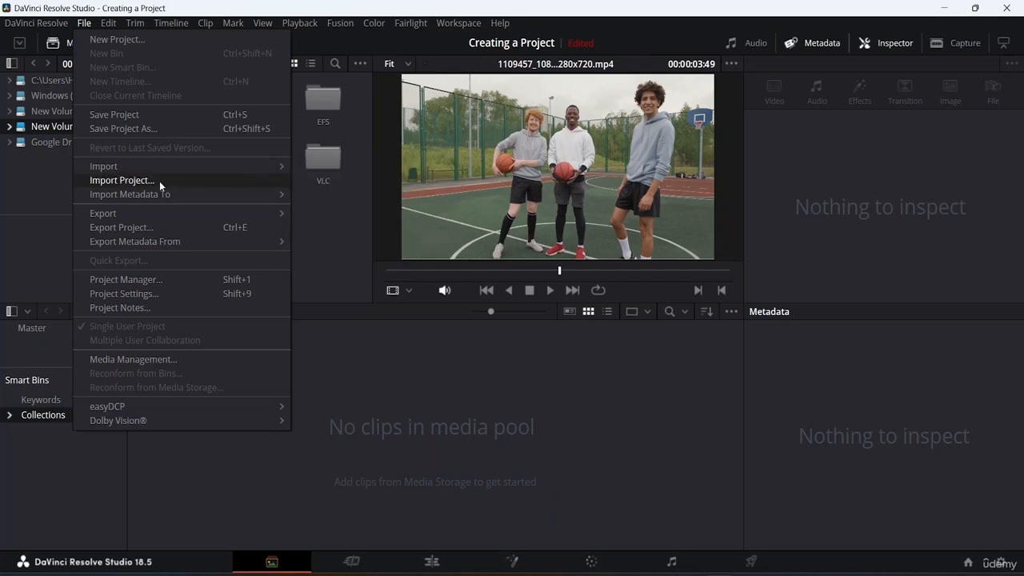
{"action": "mouse_move", "coordinate": [157, 212]}
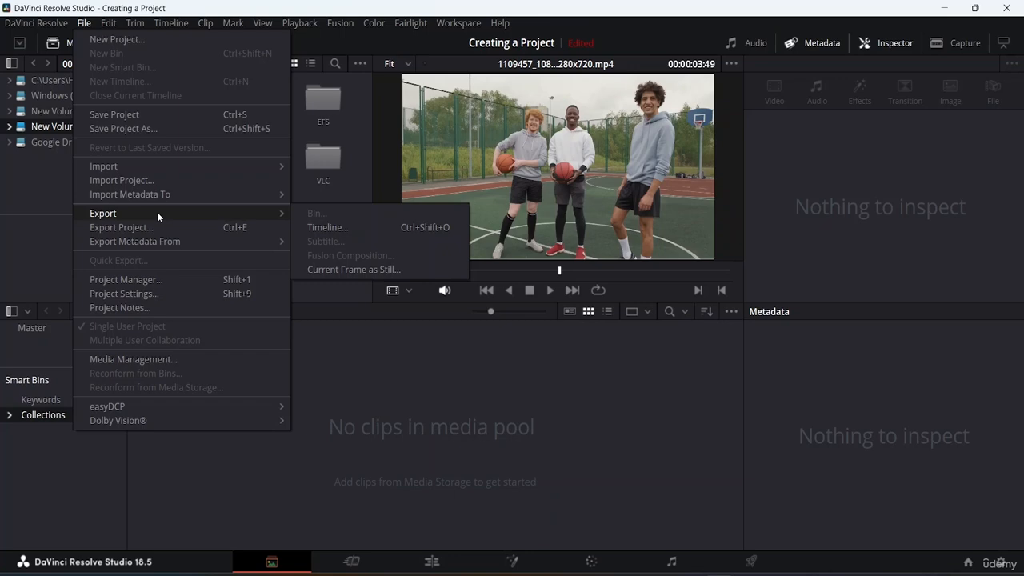
{"action": "mouse_move", "coordinate": [128, 24]}
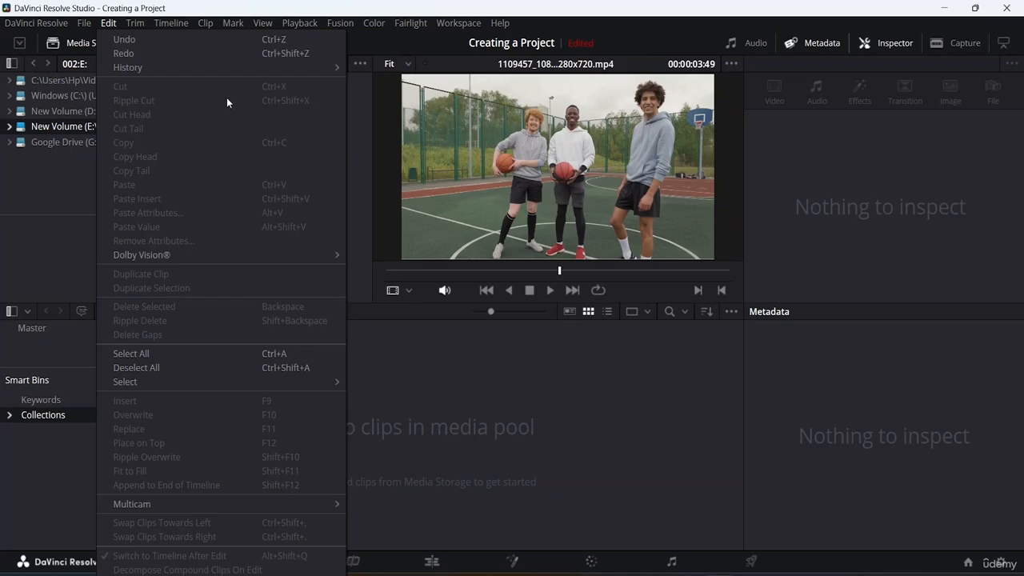
{"action": "mouse_move", "coordinate": [170, 23]}
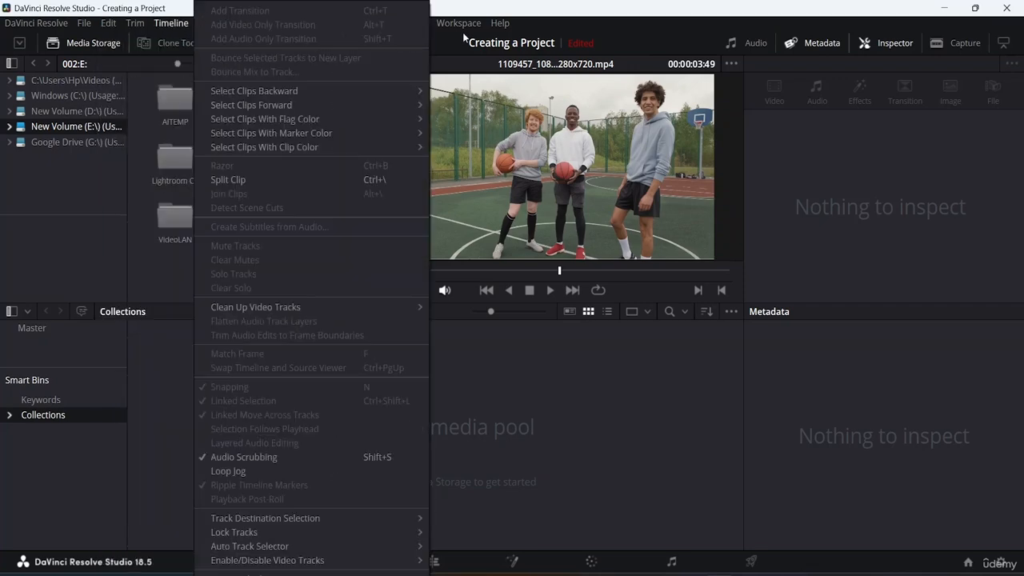
{"action": "mouse_move", "coordinate": [429, 28]}
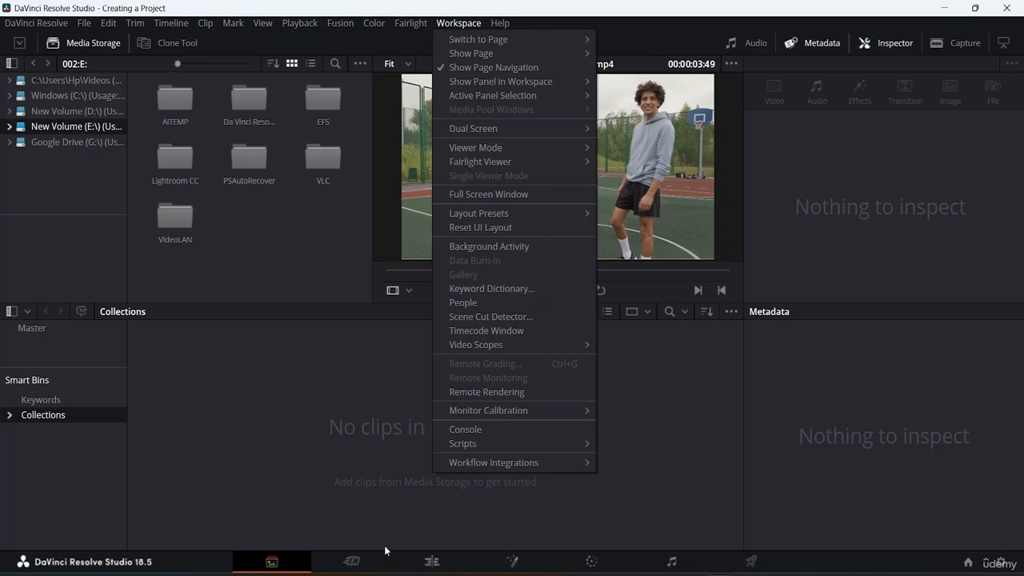
{"action": "left_click", "coordinate": [302, 502]}
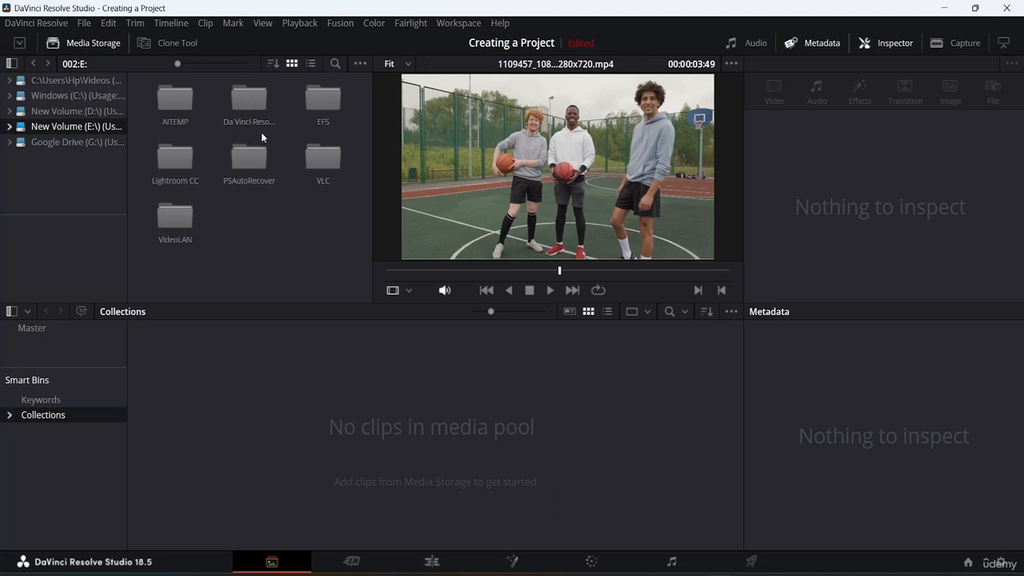
Open the Da Vinci Resolve Resource File folder on drive E, browse it with enlarged thumbnails, and open its Videos subfolder at normal size
{"action": "double_click", "coordinate": [259, 106]}
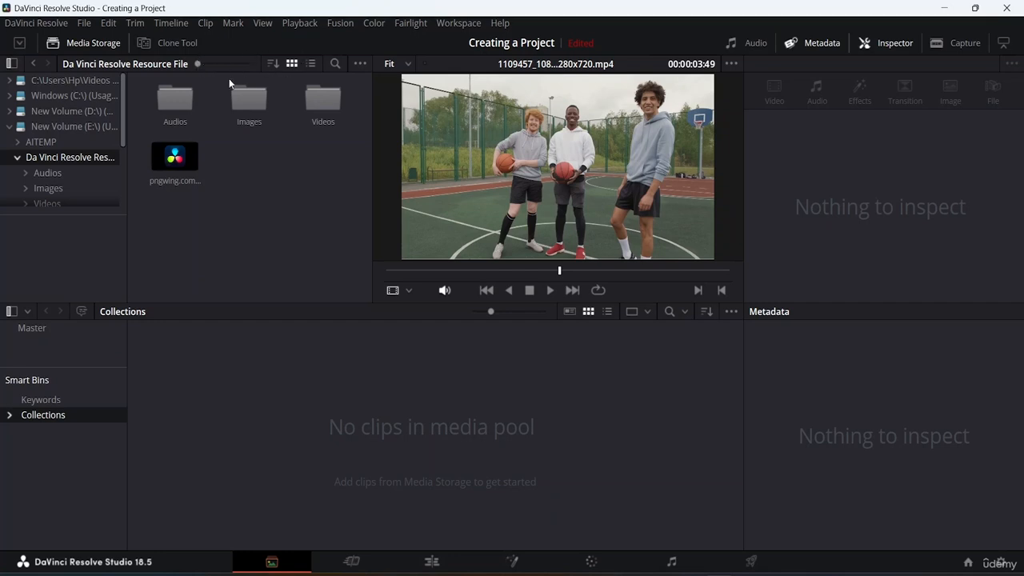
{"action": "left_click_drag", "start_coordinate": [197, 64], "coordinate": [312, 72]}
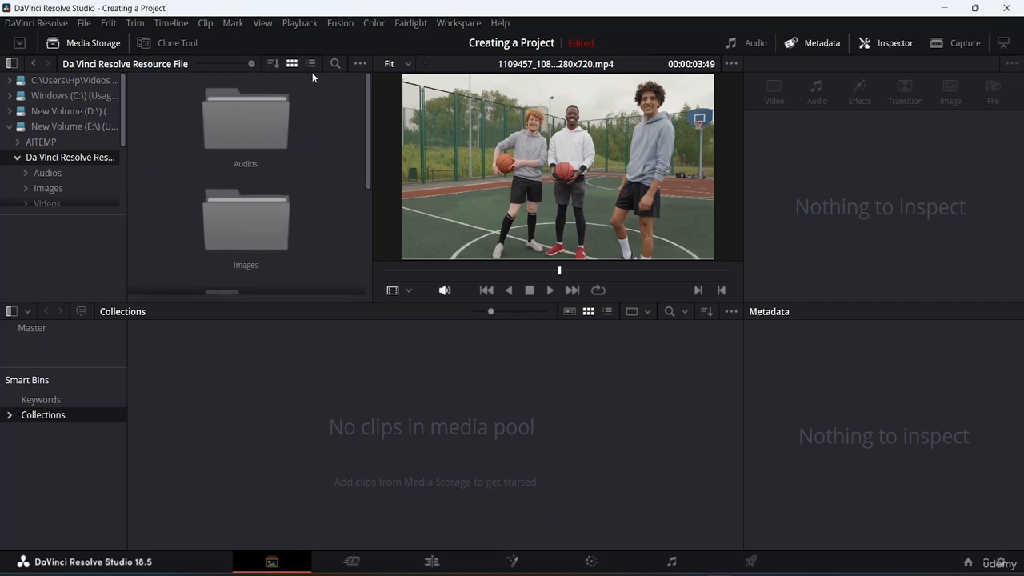
{"action": "scroll", "coordinate": [304, 161], "scroll_direction": "down", "scroll_amount": 4}
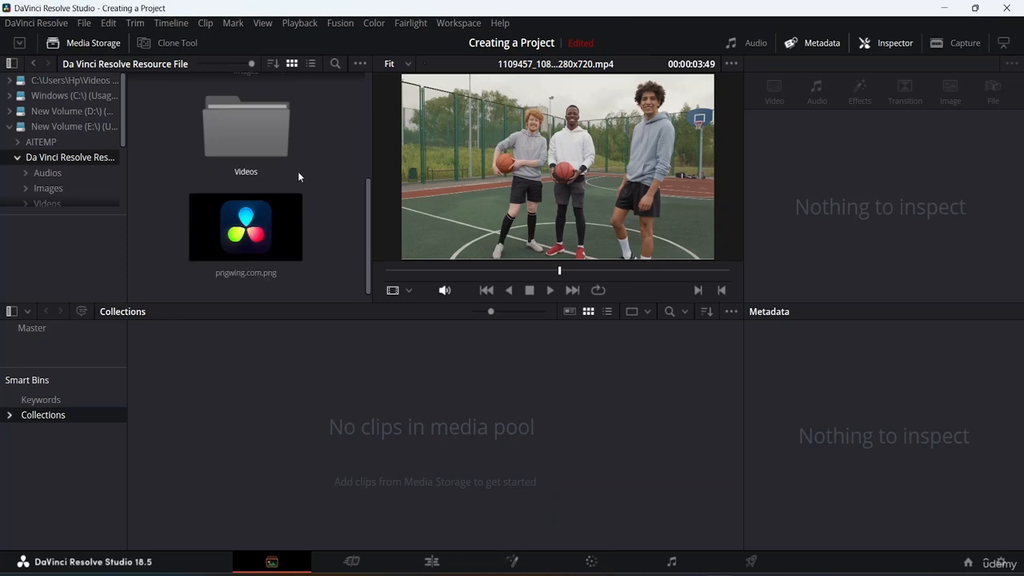
{"action": "scroll", "coordinate": [299, 164], "scroll_direction": "up", "scroll_amount": 2}
{"action": "scroll", "coordinate": [299, 164], "scroll_direction": "up", "scroll_amount": 1}
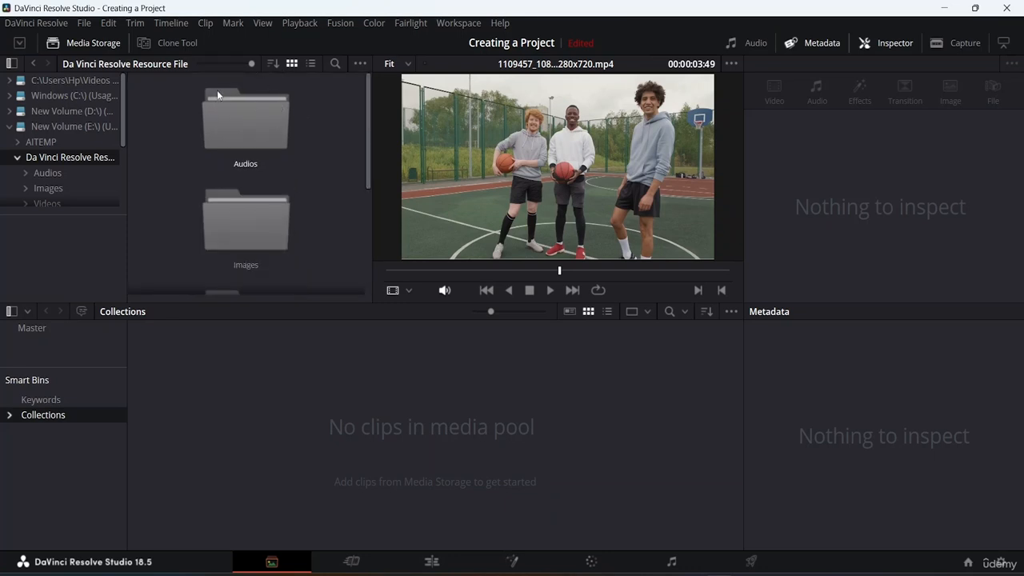
{"action": "left_click_drag", "start_coordinate": [251, 62], "coordinate": [149, 61]}
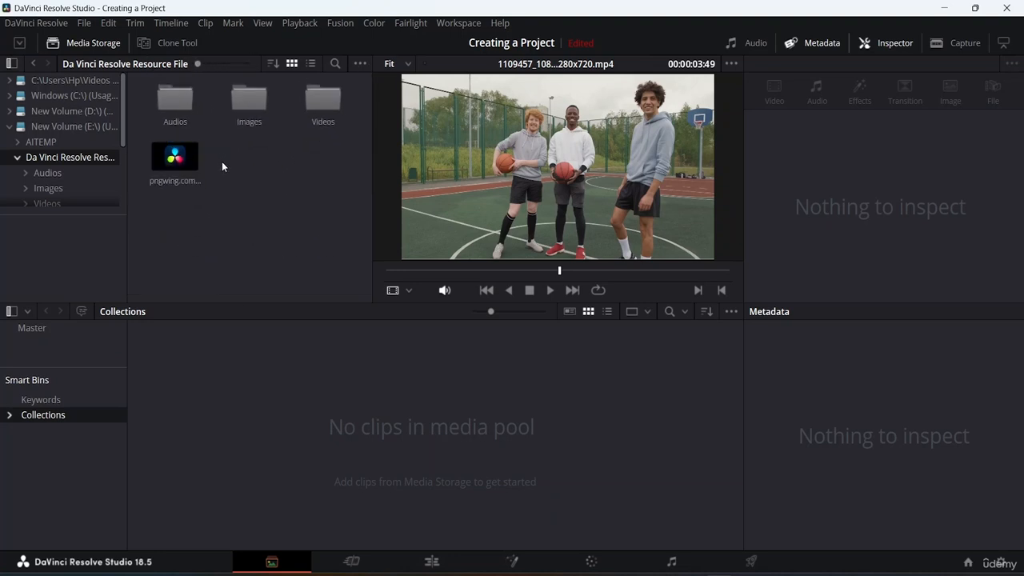
{"action": "double_click", "coordinate": [324, 105]}
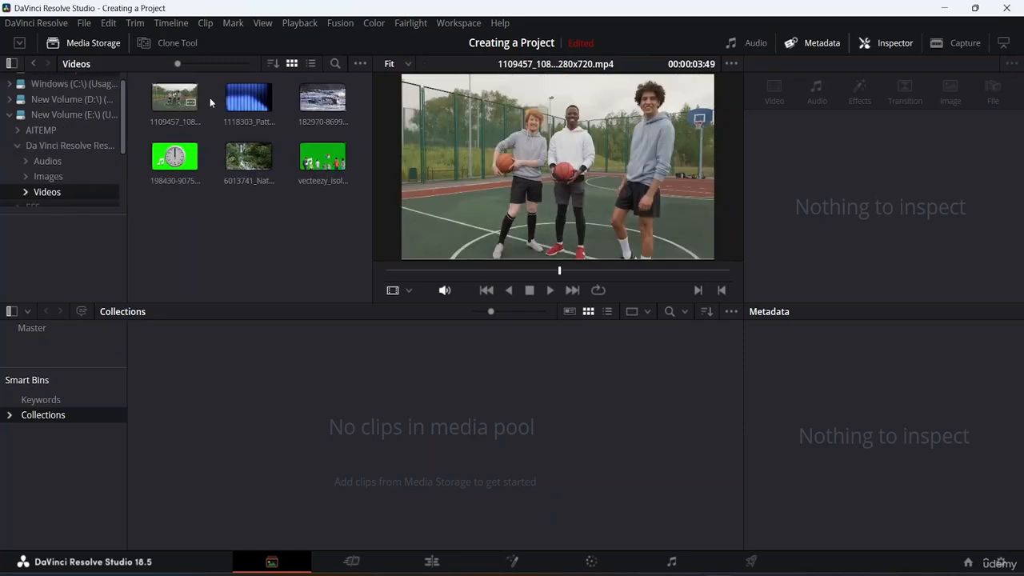
Preview the blue pattern, basketball, water and river clips from the Videos folder, scrubbing the river clip from start to end
{"action": "left_click", "coordinate": [239, 101]}
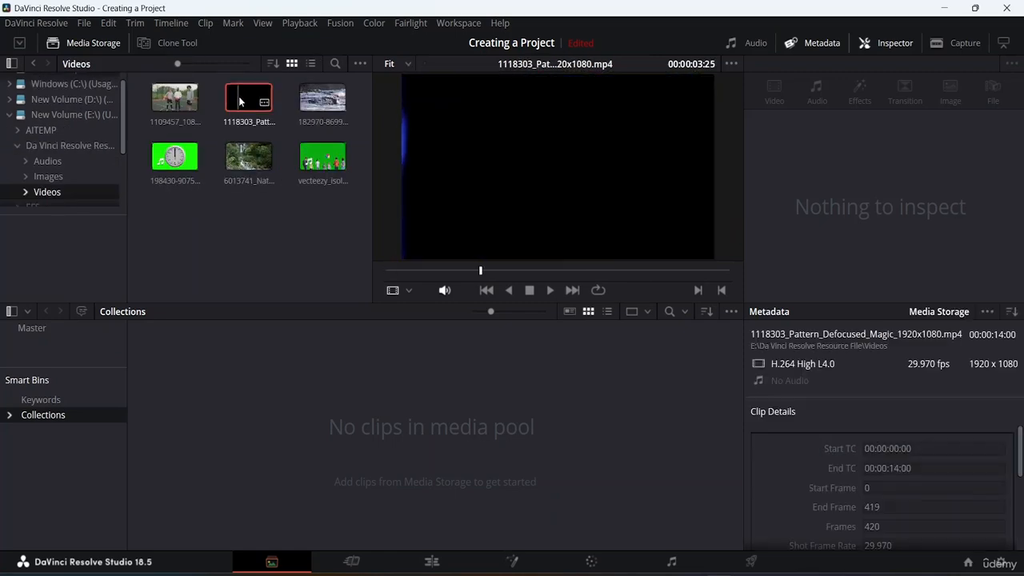
{"action": "left_click", "coordinate": [168, 100]}
{"action": "left_click", "coordinate": [326, 103]}
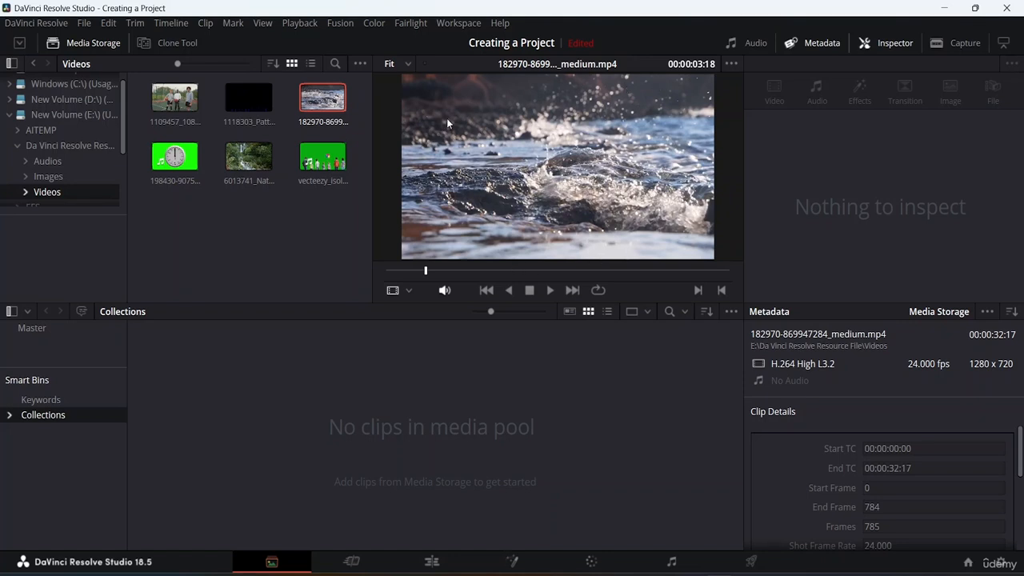
{"action": "left_click", "coordinate": [245, 165]}
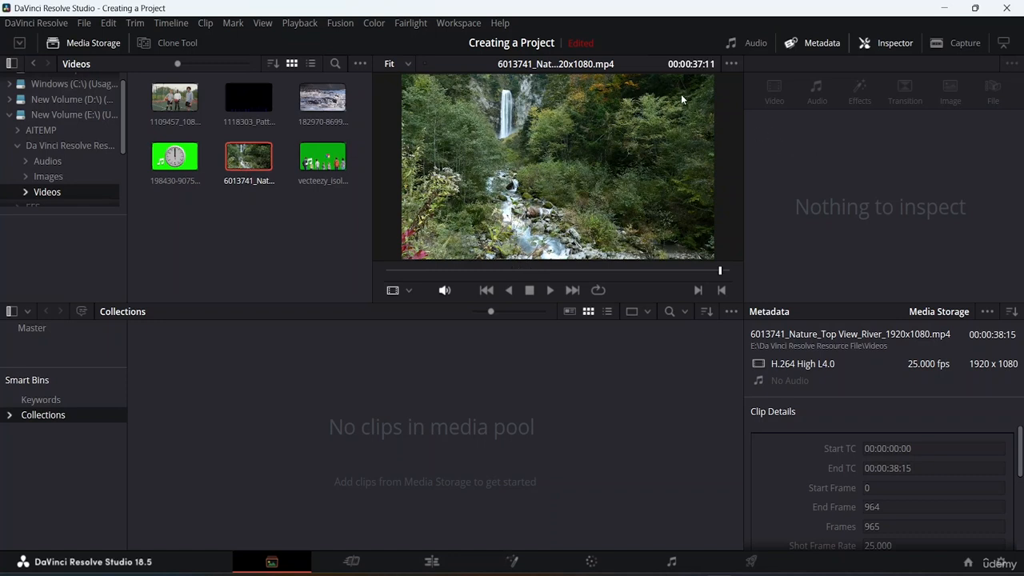
{"action": "left_click_drag", "start_coordinate": [719, 270], "coordinate": [299, 232]}
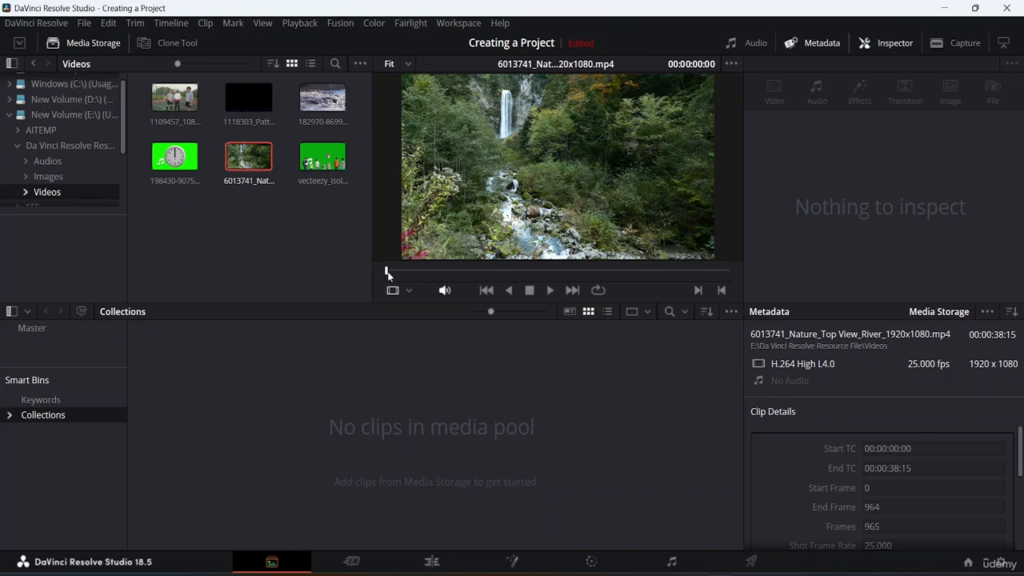
{"action": "left_click_drag", "start_coordinate": [386, 274], "coordinate": [556, 286]}
{"action": "left_click", "coordinate": [572, 289]}
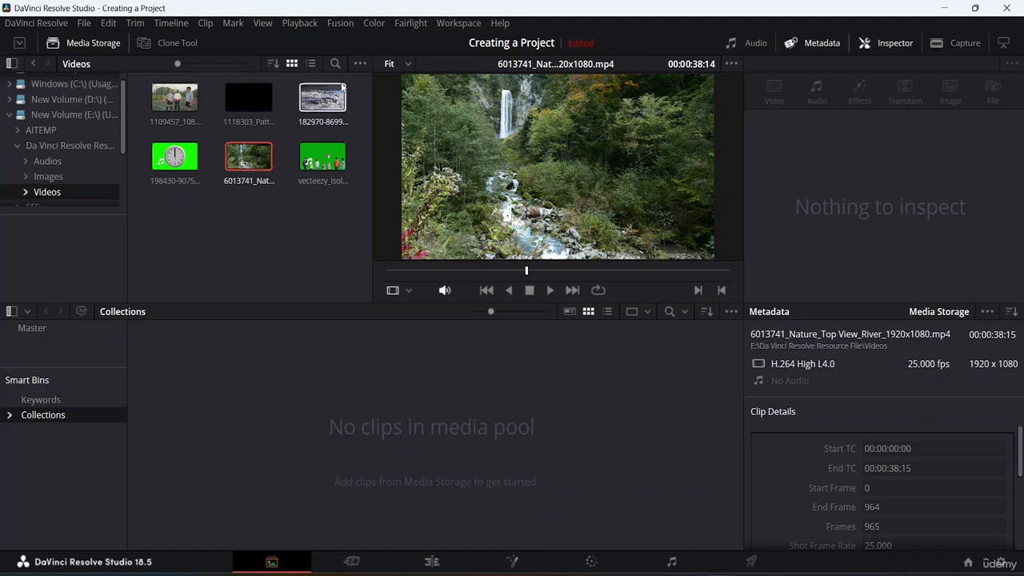
Try to add the 6013741 river clip to the media pool, checking for it on the Cut page before returning to the Media page
{"action": "left_click_drag", "start_coordinate": [253, 160], "coordinate": [182, 421]}
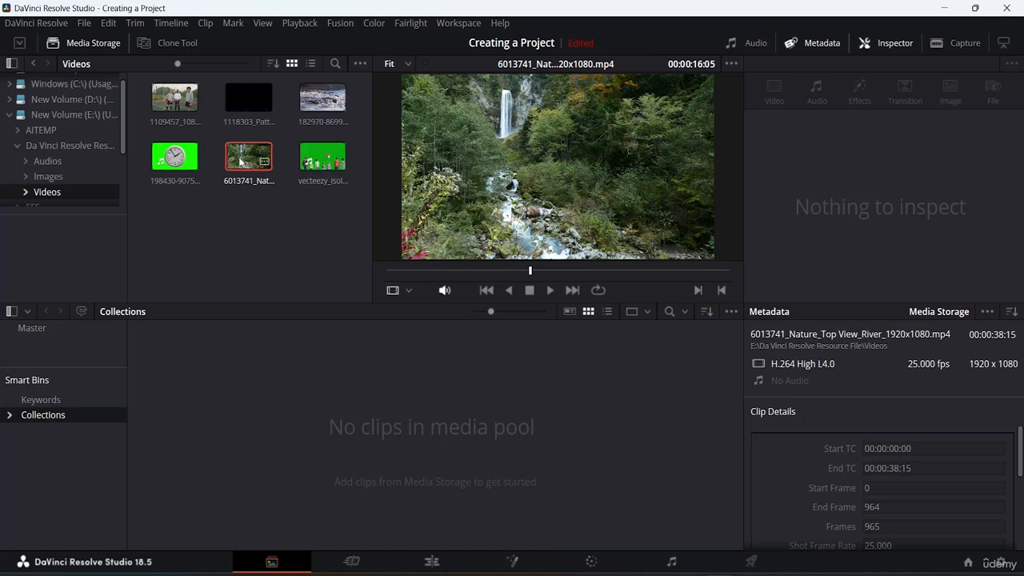
{"action": "left_click_drag", "start_coordinate": [247, 157], "coordinate": [253, 445]}
{"action": "left_click", "coordinate": [361, 563]}
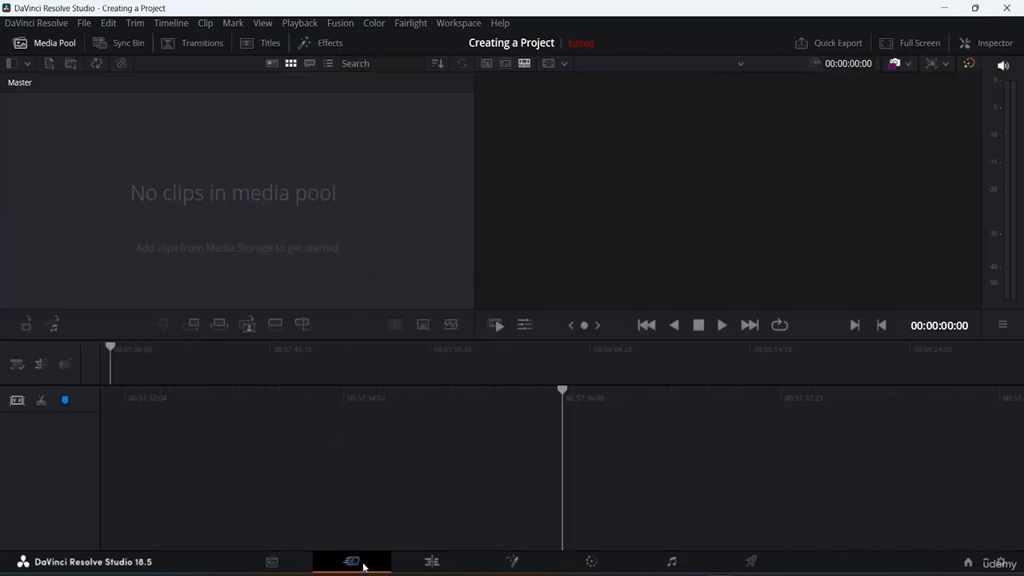
{"action": "left_click", "coordinate": [284, 560]}
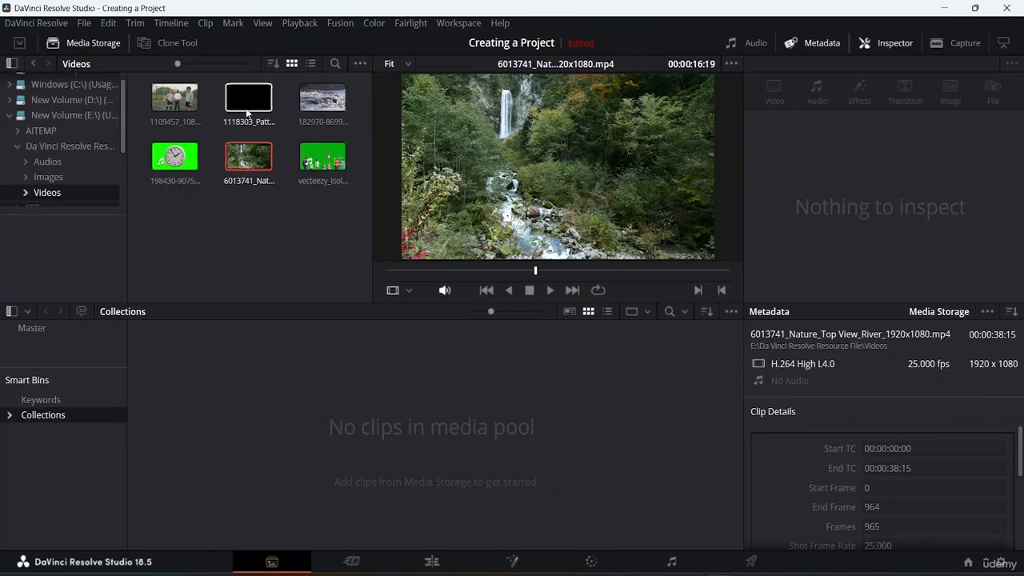
Preview the 1109457 basketball clip and the 182970 water clip in the viewer
{"action": "left_click", "coordinate": [180, 101]}
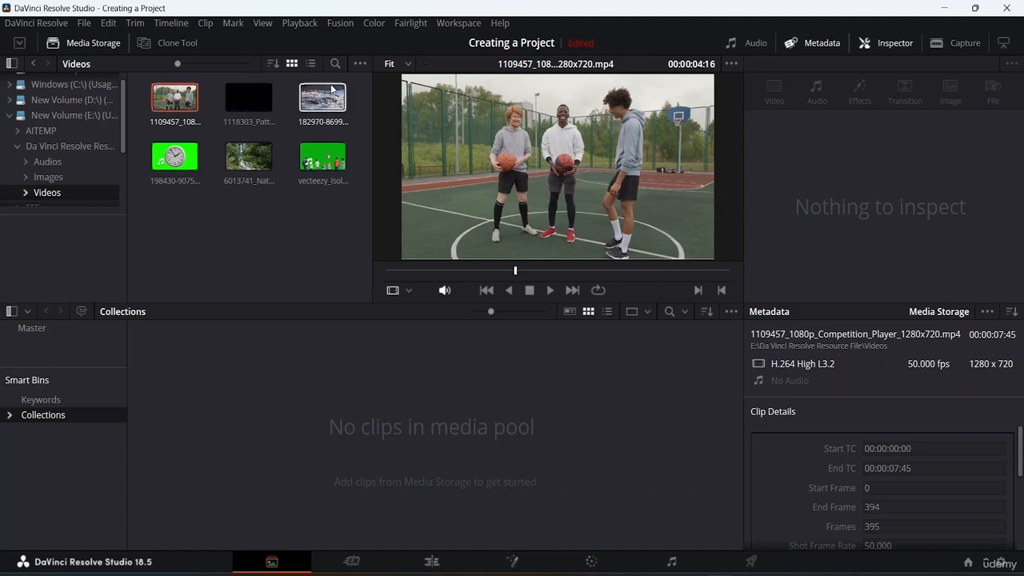
{"action": "left_click", "coordinate": [318, 107]}
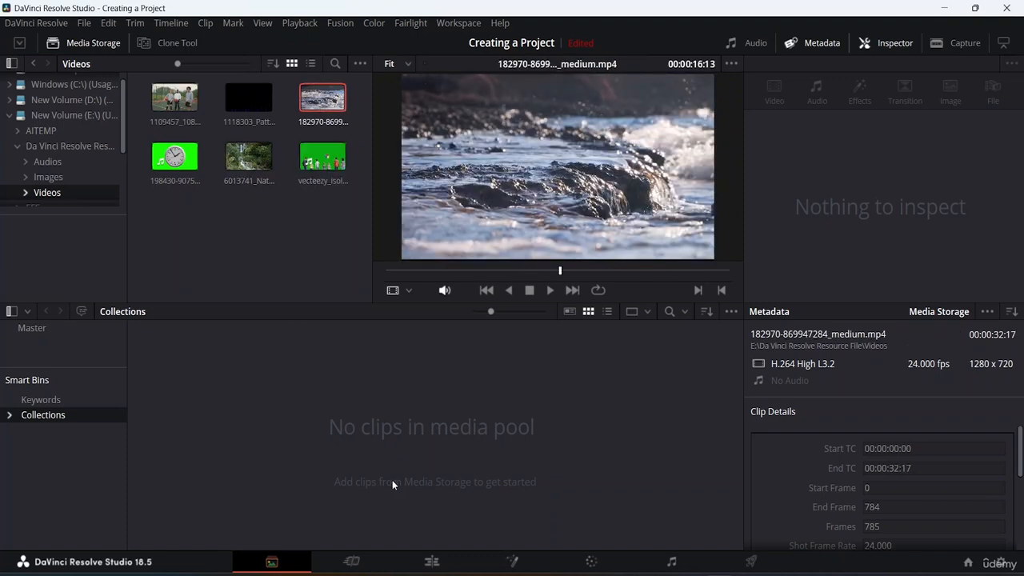
{"action": "right_click", "coordinate": [404, 429]}
{"action": "left_click", "coordinate": [402, 417]}
Go back to the parent folder, try to add the whole Videos folder to the media pool, and reopen the Videos folder
{"action": "left_click", "coordinate": [34, 66]}
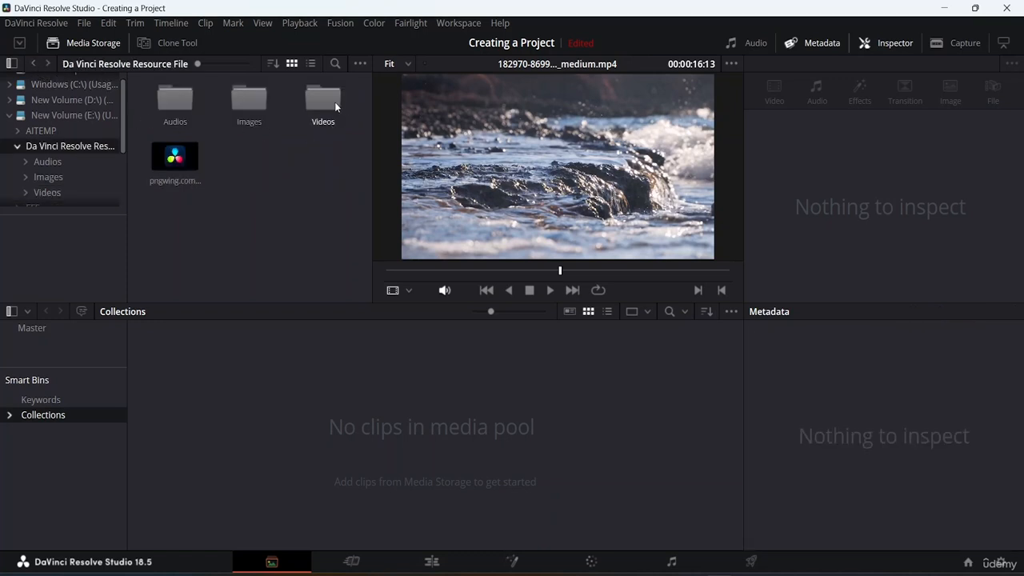
{"action": "left_click_drag", "start_coordinate": [335, 102], "coordinate": [270, 425]}
{"action": "scroll", "coordinate": [72, 136], "scroll_direction": "down", "scroll_amount": 3}
{"action": "scroll", "coordinate": [68, 152], "scroll_direction": "up", "scroll_amount": 2}
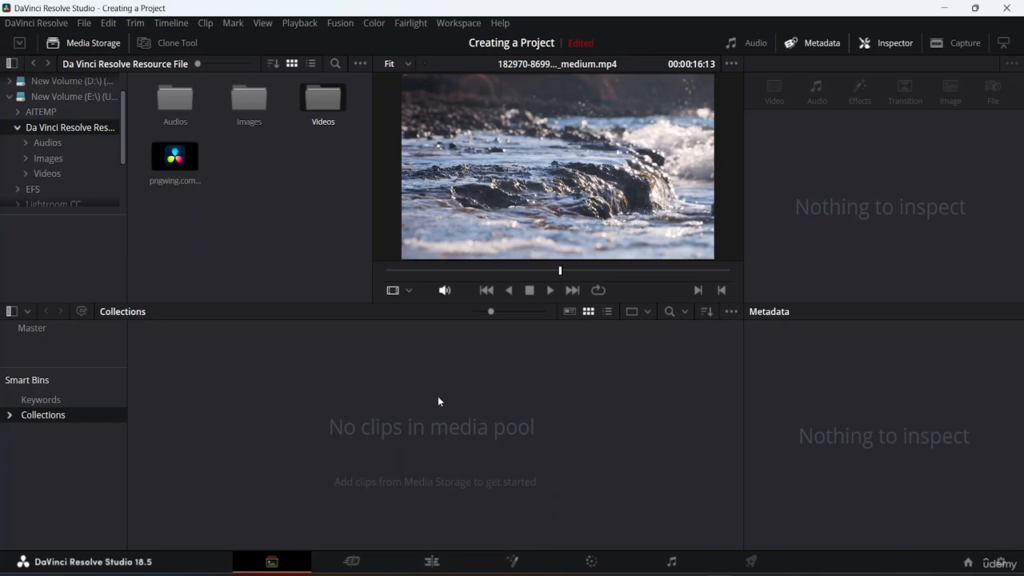
{"action": "double_click", "coordinate": [325, 99]}
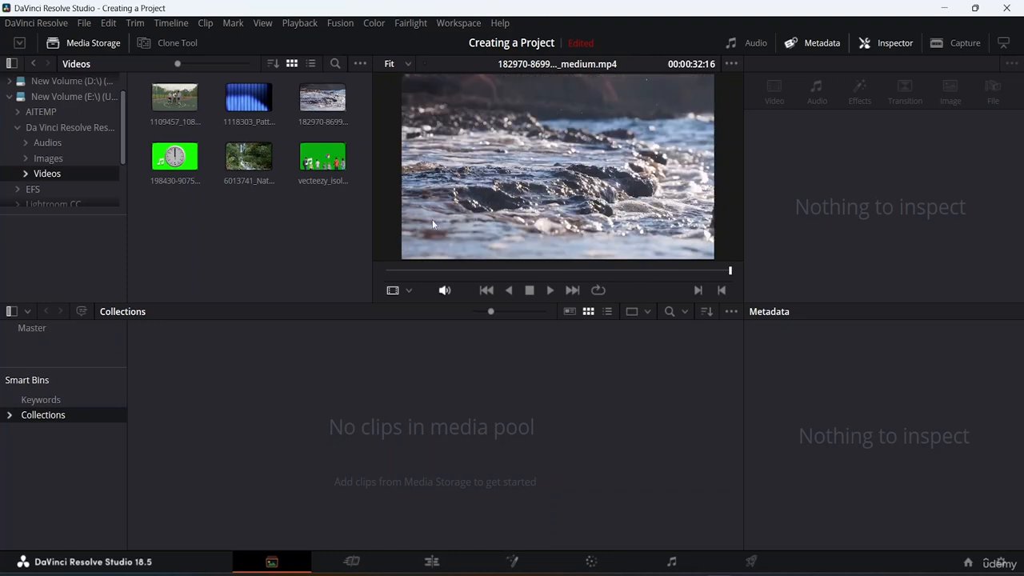
Shrink the media pool thumbnails and add the 1109457 basketball clip to the media pool without changing the project frame rate
{"action": "left_click_drag", "start_coordinate": [491, 312], "coordinate": [463, 322]}
{"action": "left_click", "coordinate": [243, 105]}
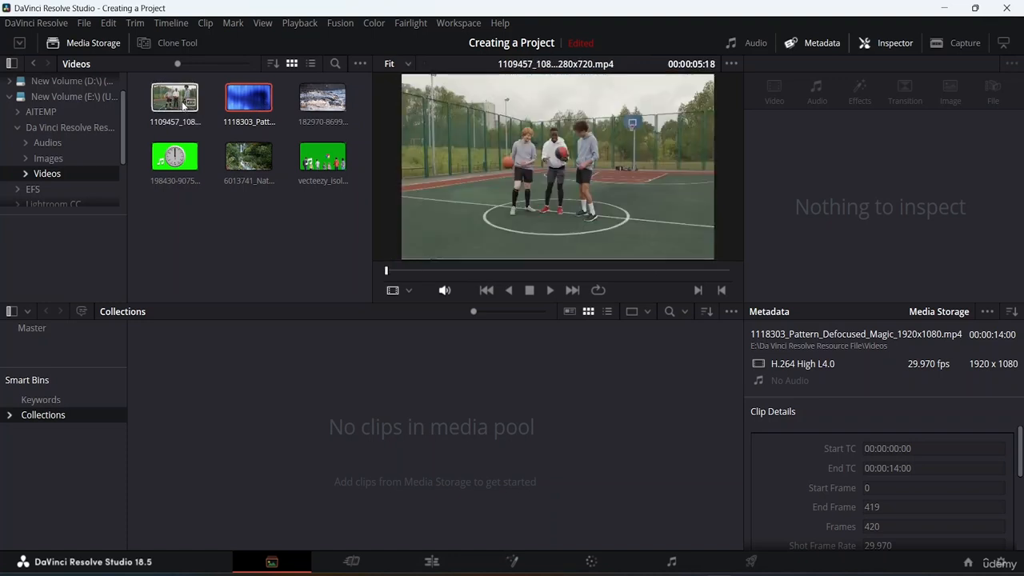
{"action": "left_click", "coordinate": [173, 100]}
{"action": "right_click", "coordinate": [171, 105]}
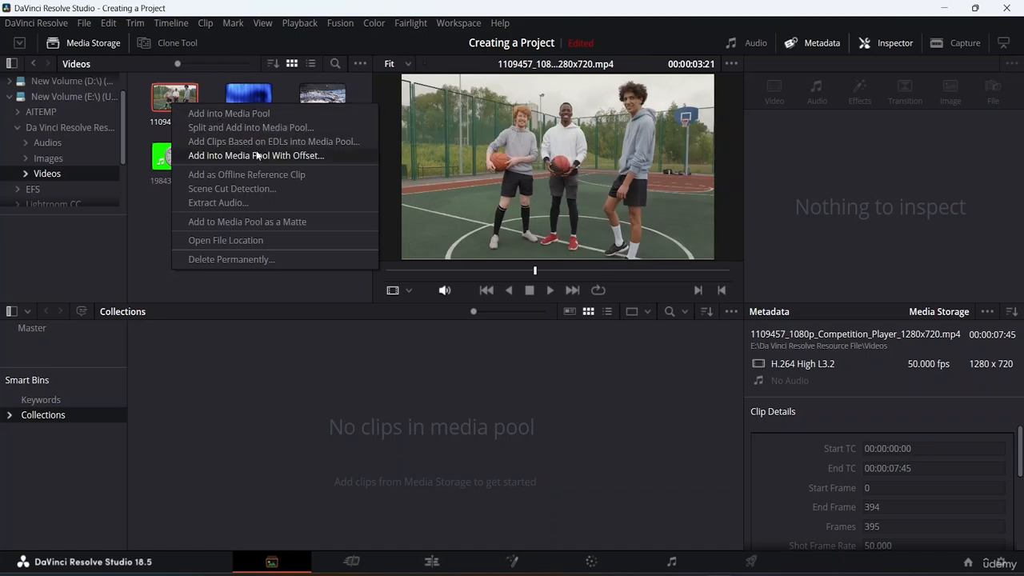
{"action": "left_click", "coordinate": [205, 117]}
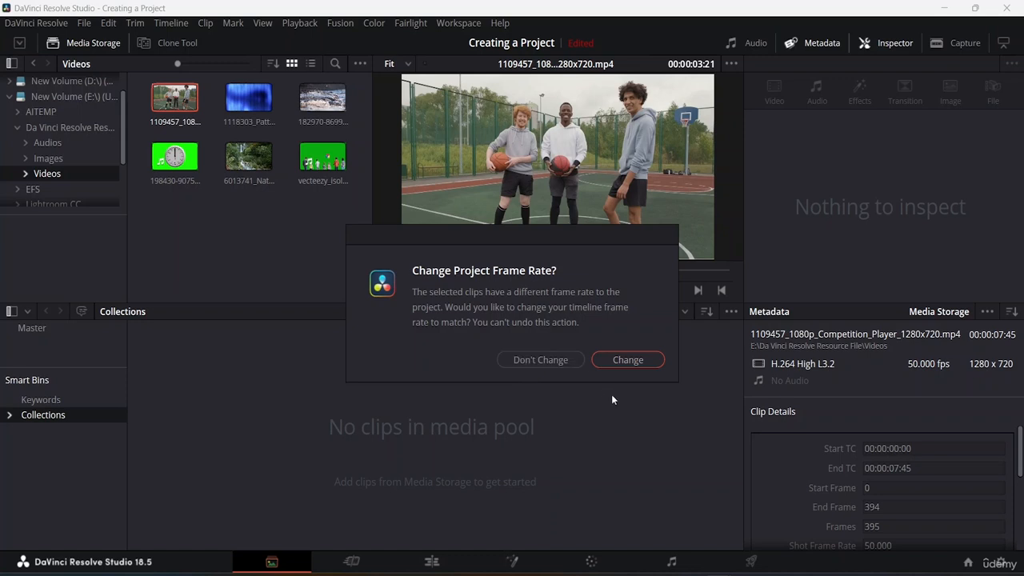
{"action": "left_click", "coordinate": [541, 360]}
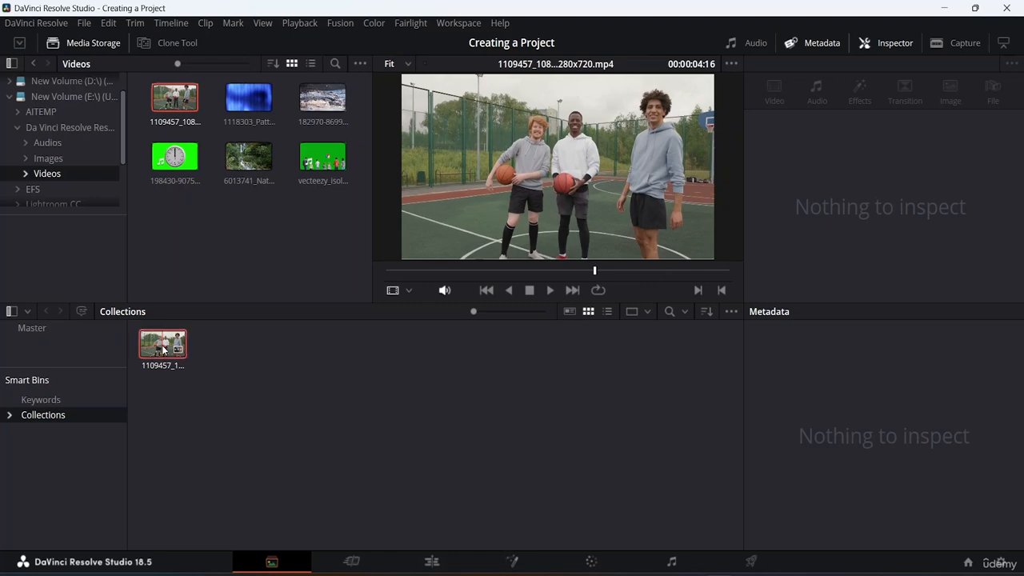
Check the options of the basketball clip in the media pool, and delete the clip from the pool
{"action": "right_click", "coordinate": [162, 346]}
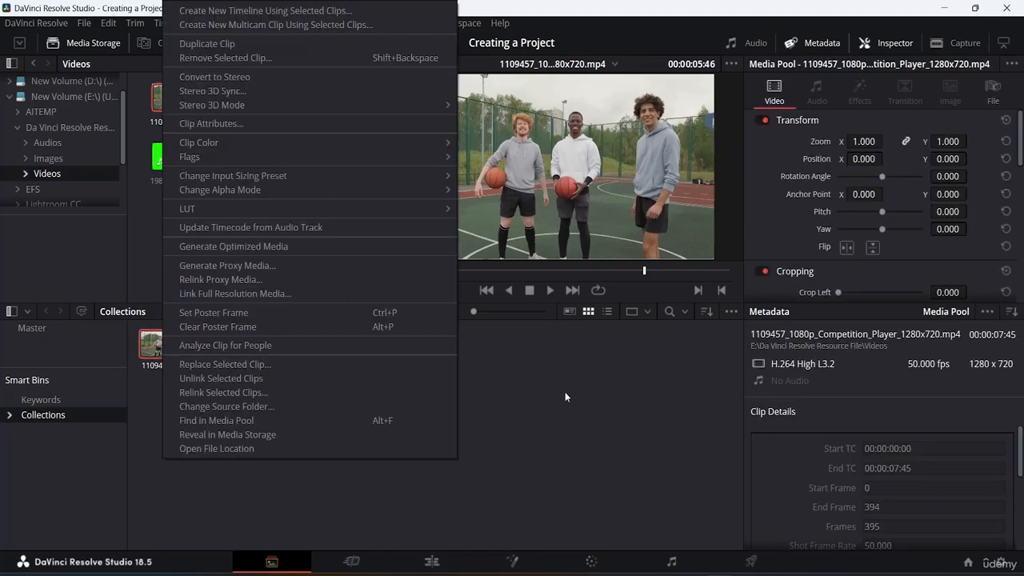
{"action": "left_click", "coordinate": [565, 397]}
{"action": "left_click", "coordinate": [153, 346]}
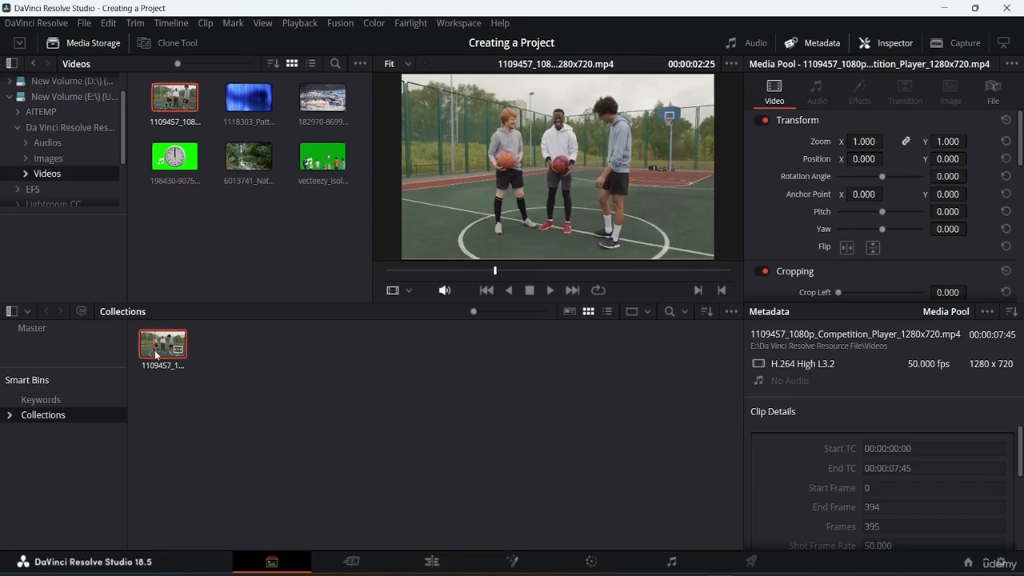
{"action": "key", "text": "Delete"}
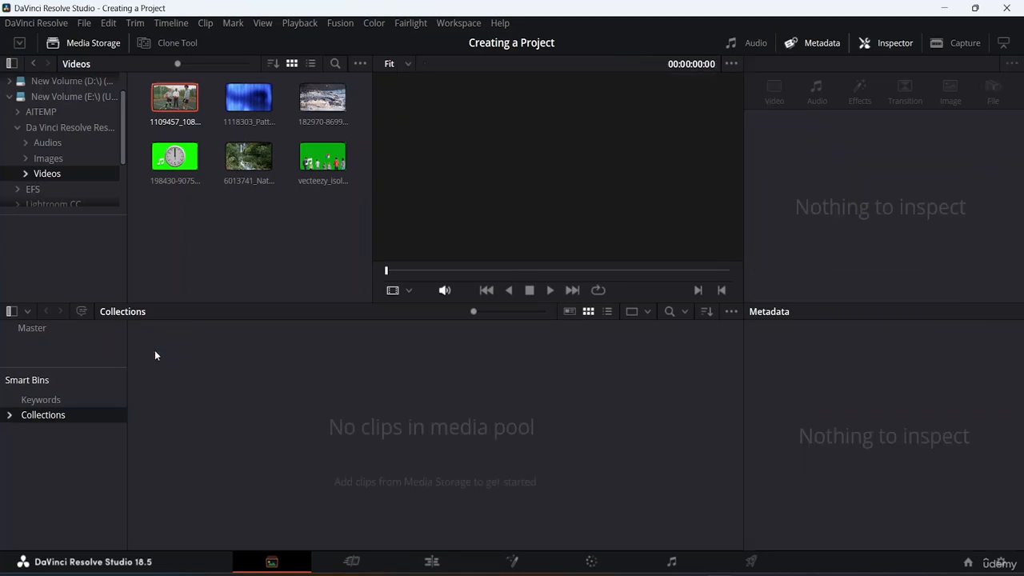
Add the 1109457 basketball clip to the media pool and let the project frame rate change to match it
{"action": "left_click", "coordinate": [253, 101]}
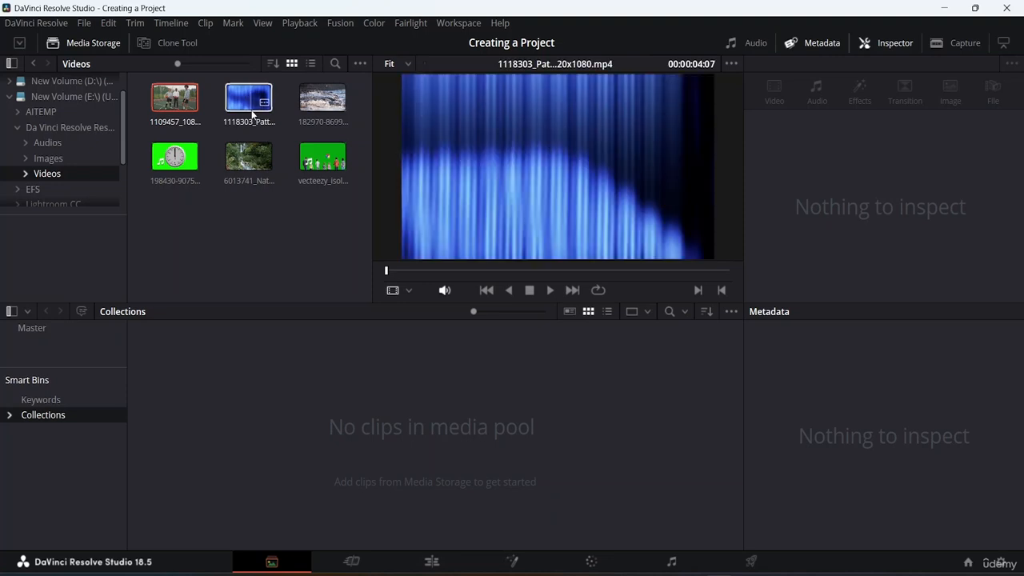
{"action": "left_click_drag", "start_coordinate": [249, 158], "coordinate": [208, 396]}
{"action": "right_click", "coordinate": [183, 102]}
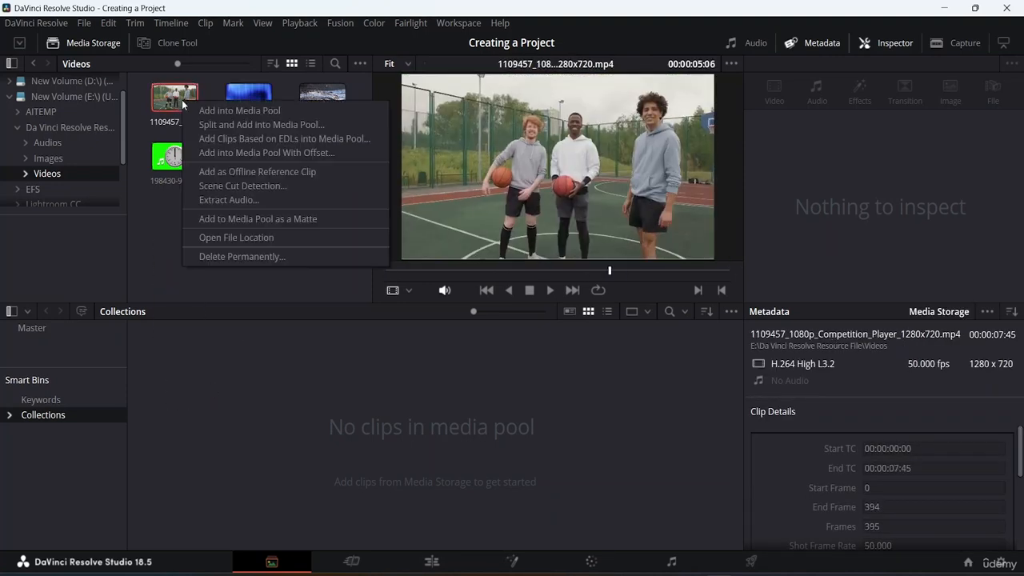
{"action": "left_click", "coordinate": [214, 110]}
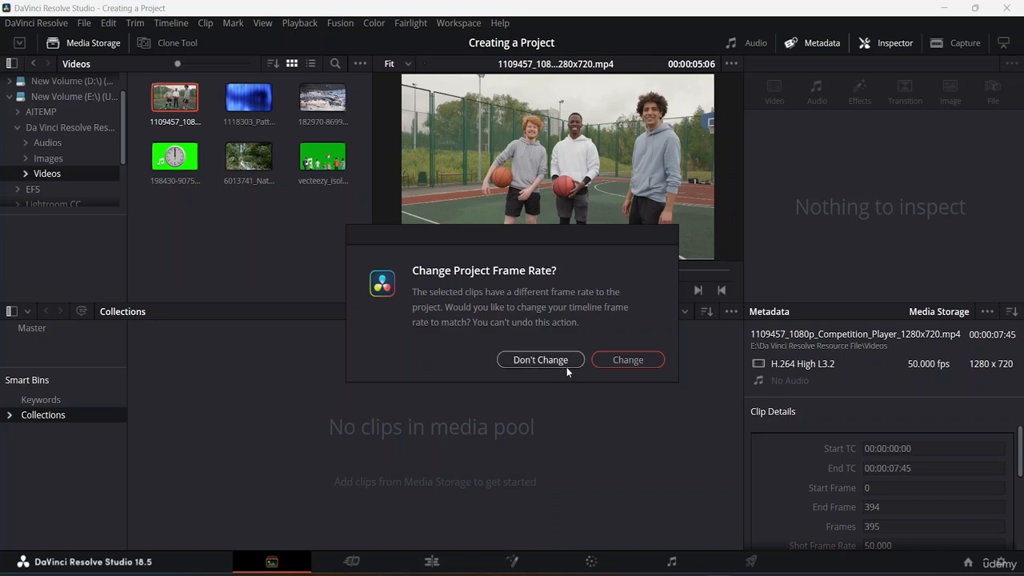
{"action": "left_click", "coordinate": [628, 361]}
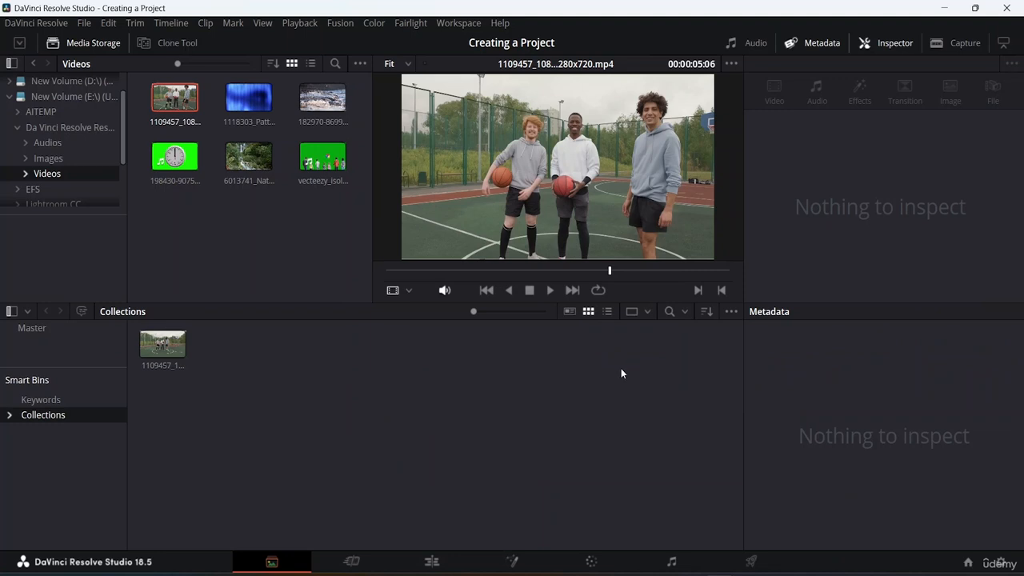
Check the basketball clip's details in the media pool and delete the clip from the pool
{"action": "mouse_move", "coordinate": [177, 365]}
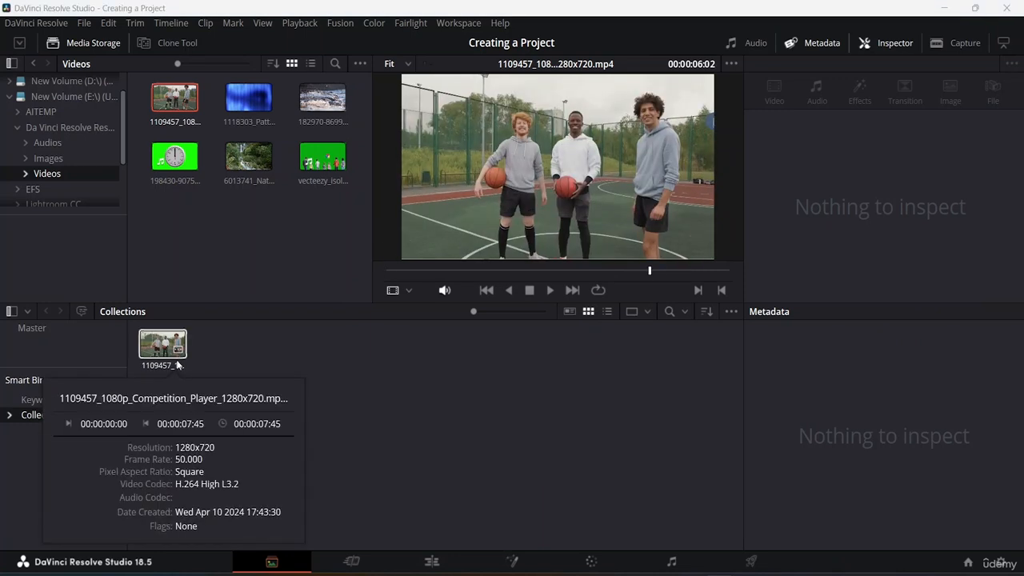
{"action": "left_click", "coordinate": [154, 346]}
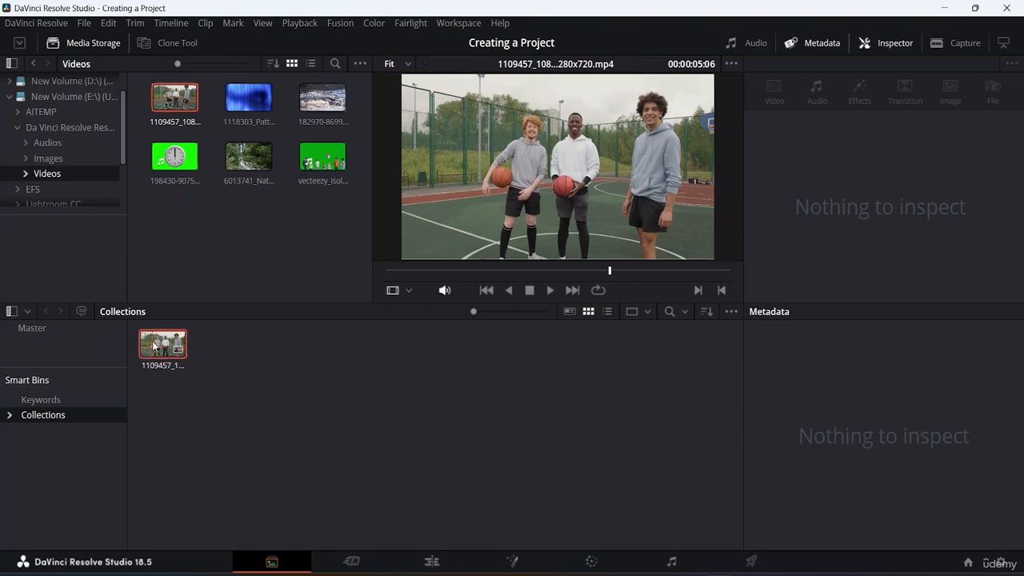
{"action": "key", "text": "Delete"}
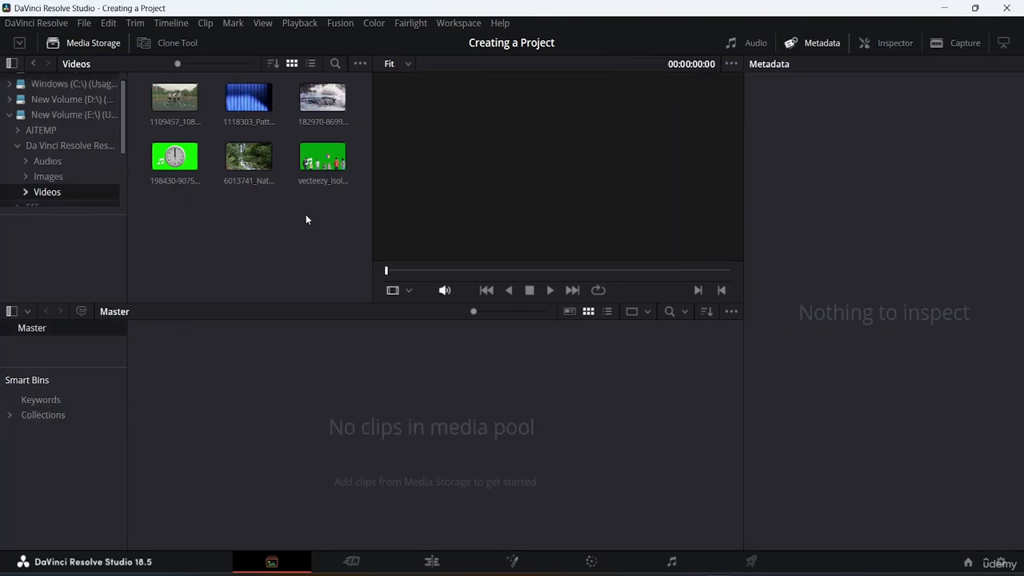
Add the 6013741 nature clip to the Master bin without changing the project frame rate, and load it in the viewer
{"action": "left_click_drag", "start_coordinate": [249, 157], "coordinate": [256, 424]}
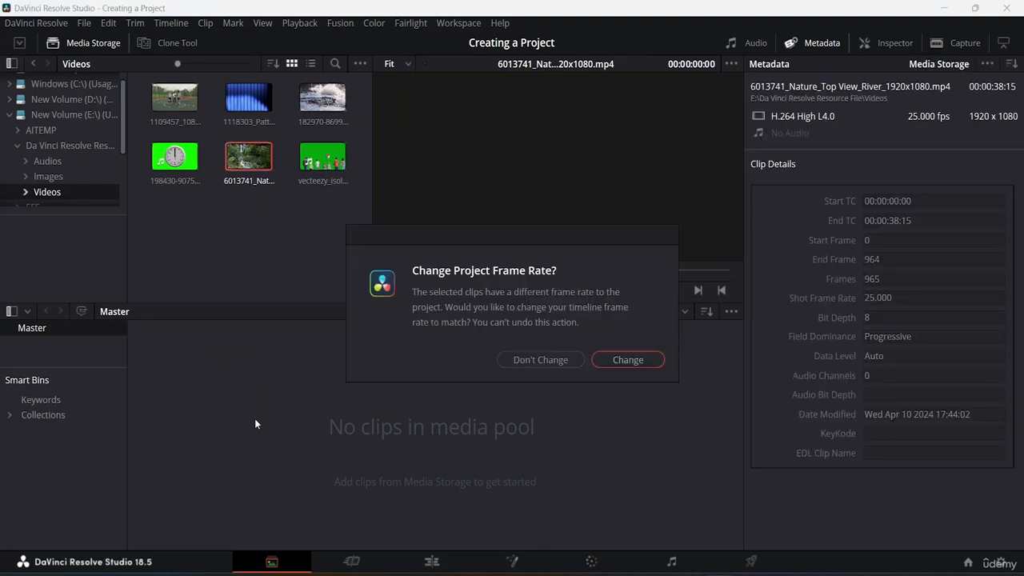
{"action": "left_click", "coordinate": [559, 361]}
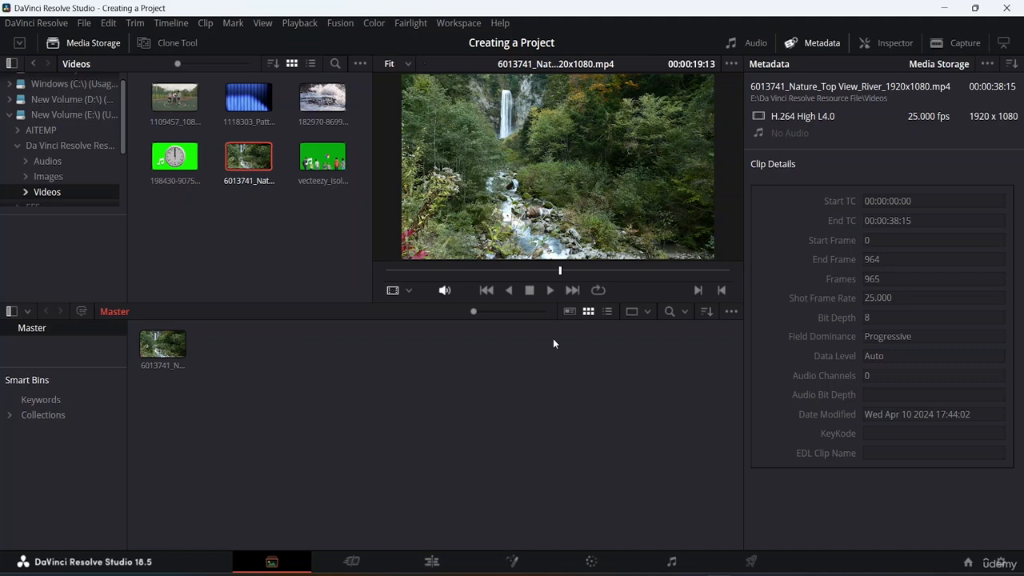
{"action": "left_click", "coordinate": [163, 350]}
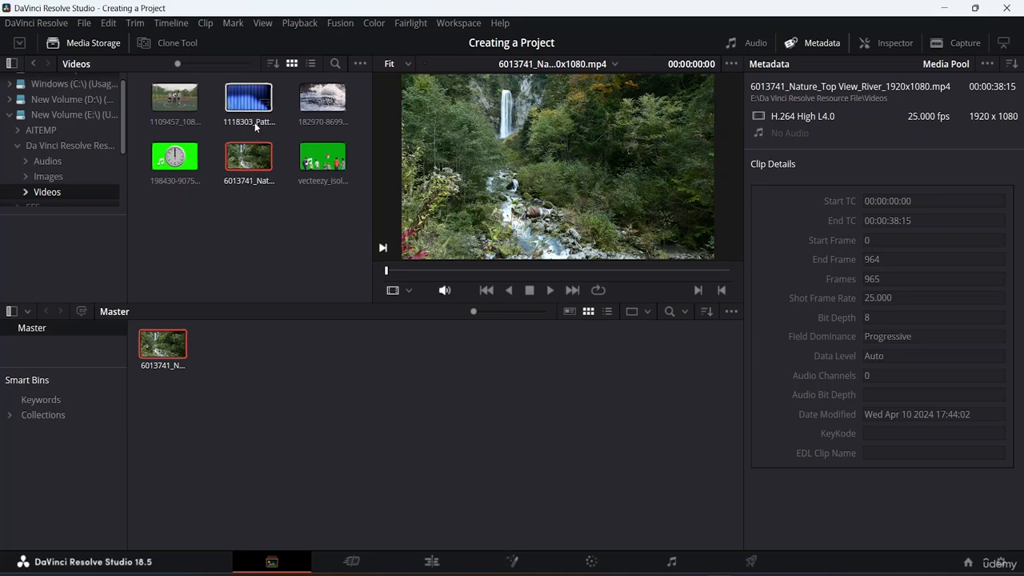
Check the timeline resolution and frame rate in the project settings, and close them without saving changes
{"action": "left_click", "coordinate": [84, 24]}
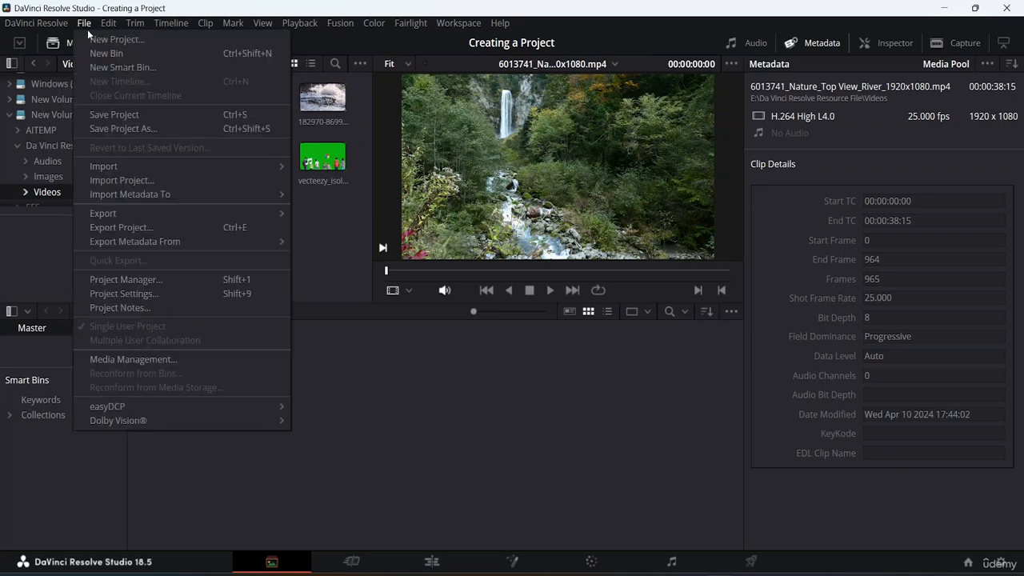
{"action": "left_click", "coordinate": [136, 292]}
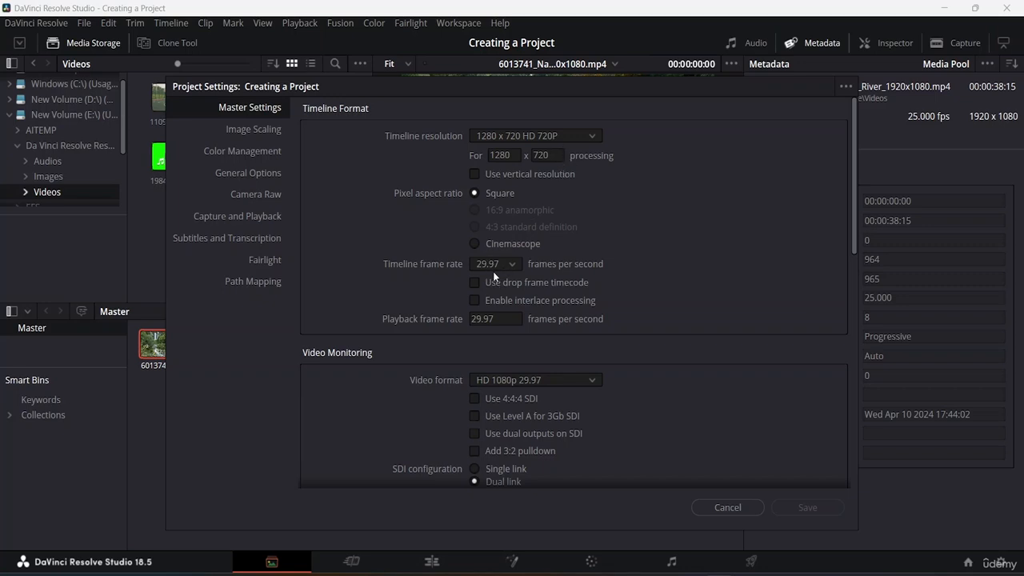
{"action": "left_click", "coordinate": [732, 507]}
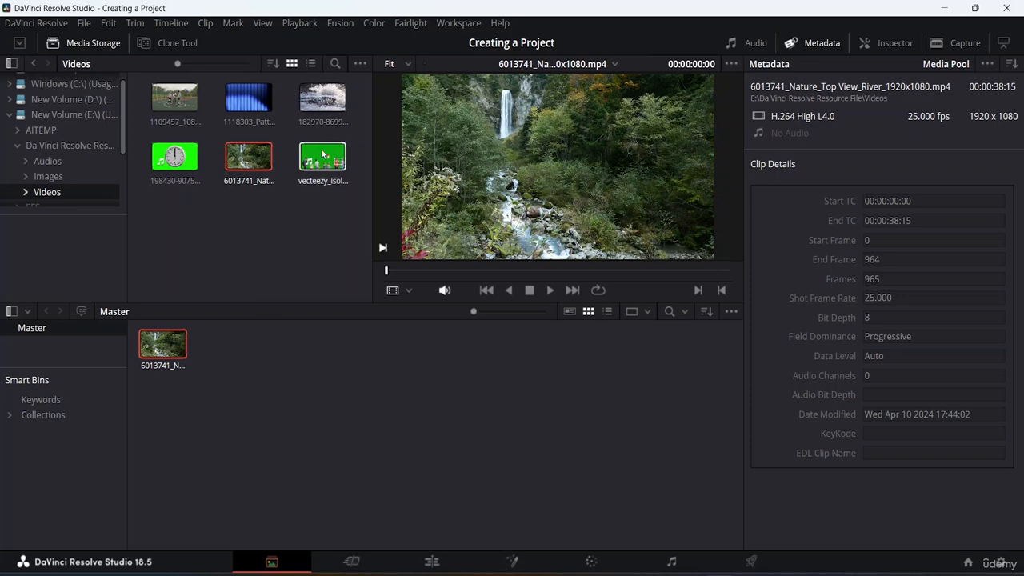
Add the 182970 water, 1118303 pattern and 1109457 basketball clips to the Master bin of the media pool
{"action": "left_click", "coordinate": [323, 96]}
{"action": "left_click_drag", "start_coordinate": [322, 97], "coordinate": [242, 362]}
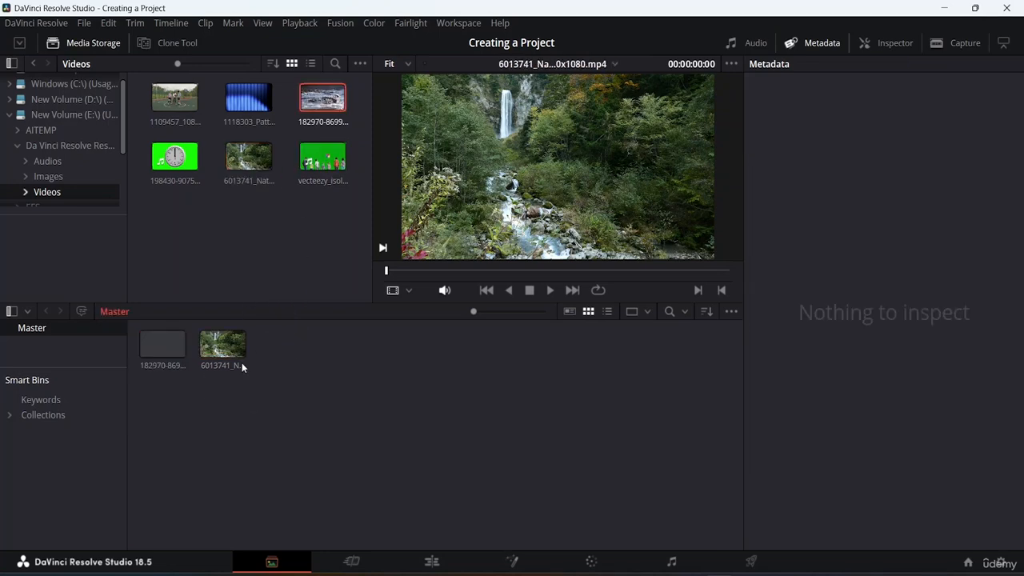
{"action": "left_click_drag", "start_coordinate": [245, 96], "coordinate": [309, 352]}
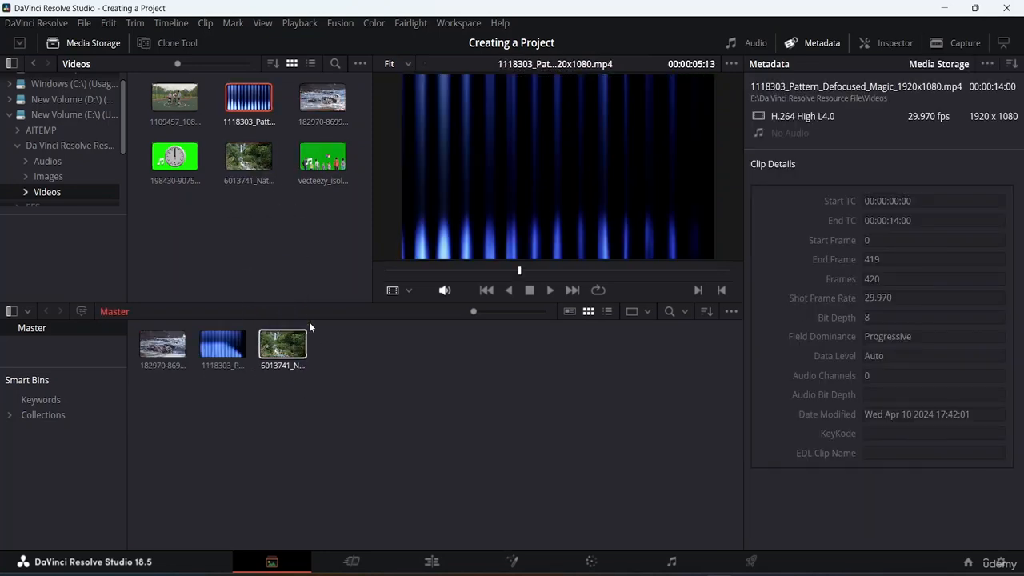
{"action": "left_click_drag", "start_coordinate": [186, 97], "coordinate": [366, 360]}
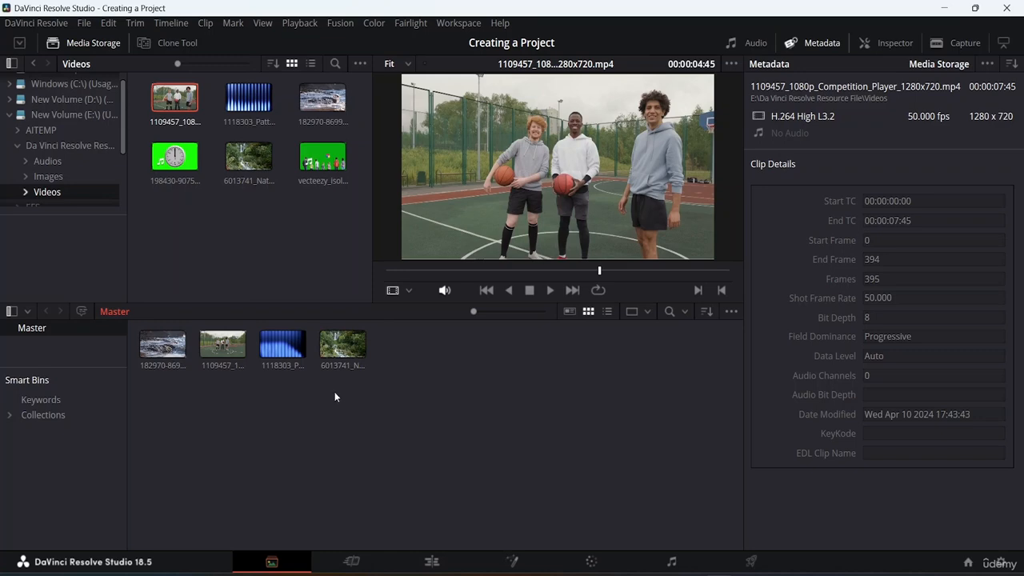
Preview the water, basketball and pattern clips from the media pool, and look through the pool's available options
{"action": "left_click", "coordinate": [159, 349]}
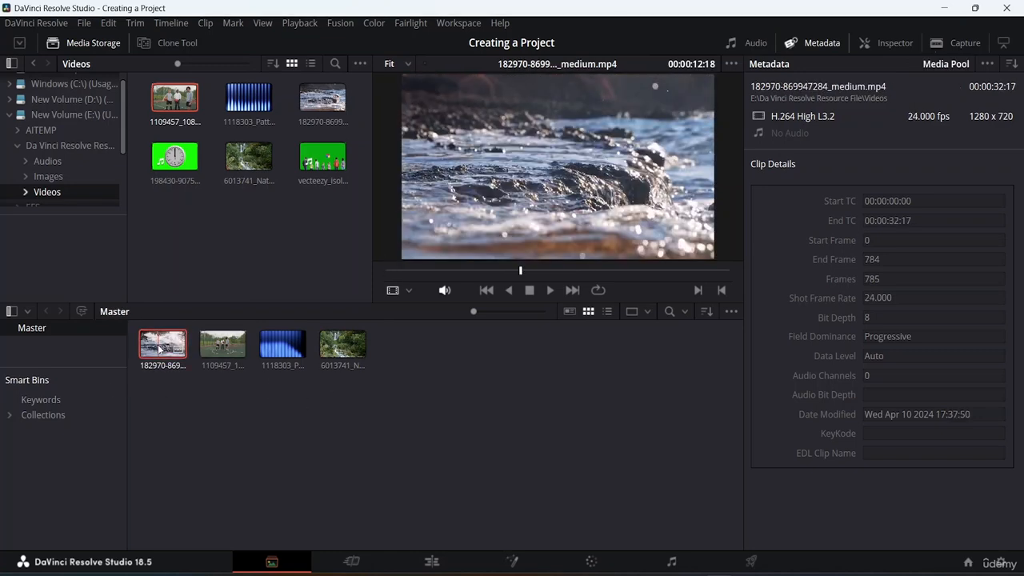
{"action": "left_click", "coordinate": [221, 342]}
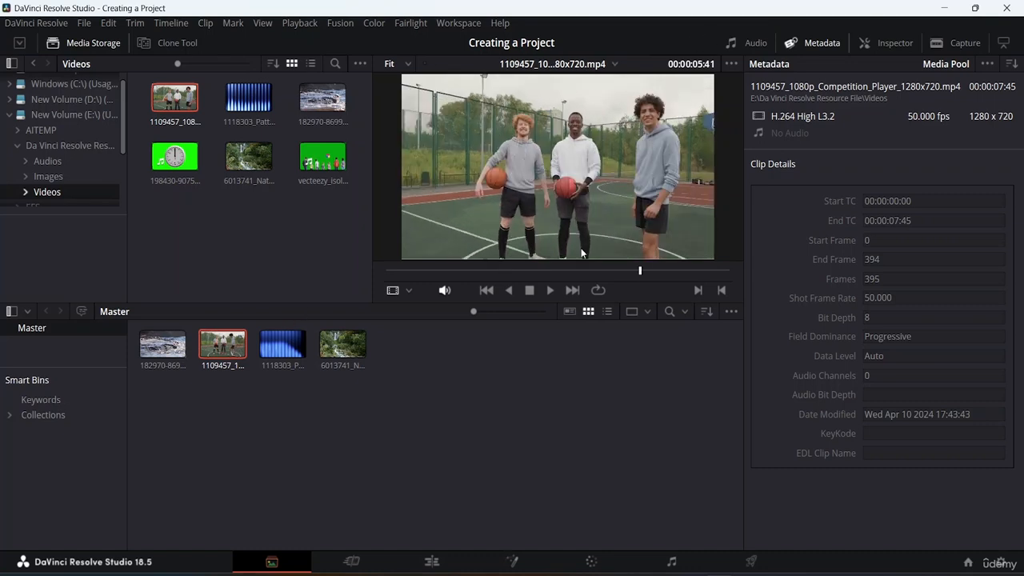
{"action": "left_click", "coordinate": [296, 352]}
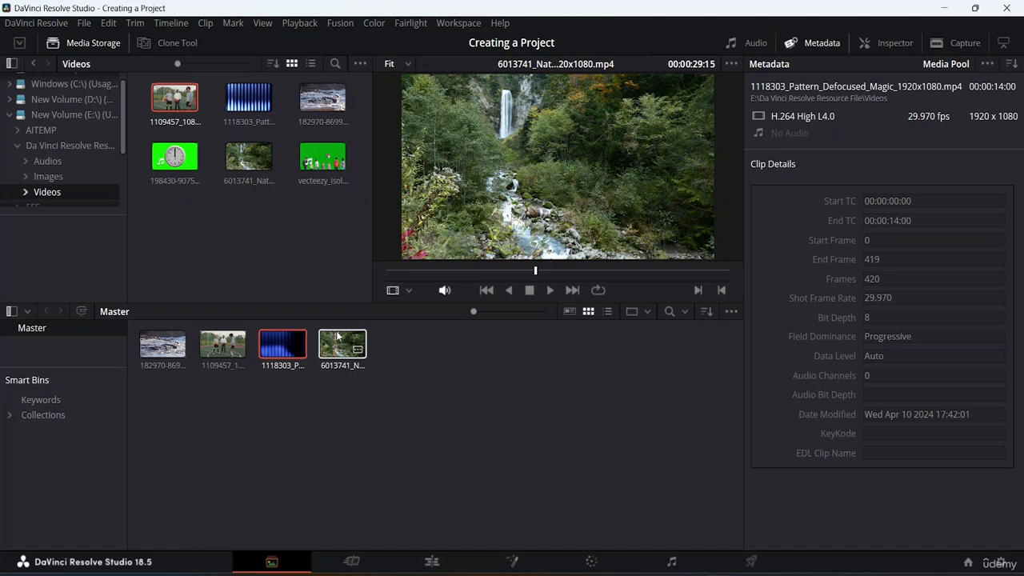
{"action": "right_click", "coordinate": [314, 391]}
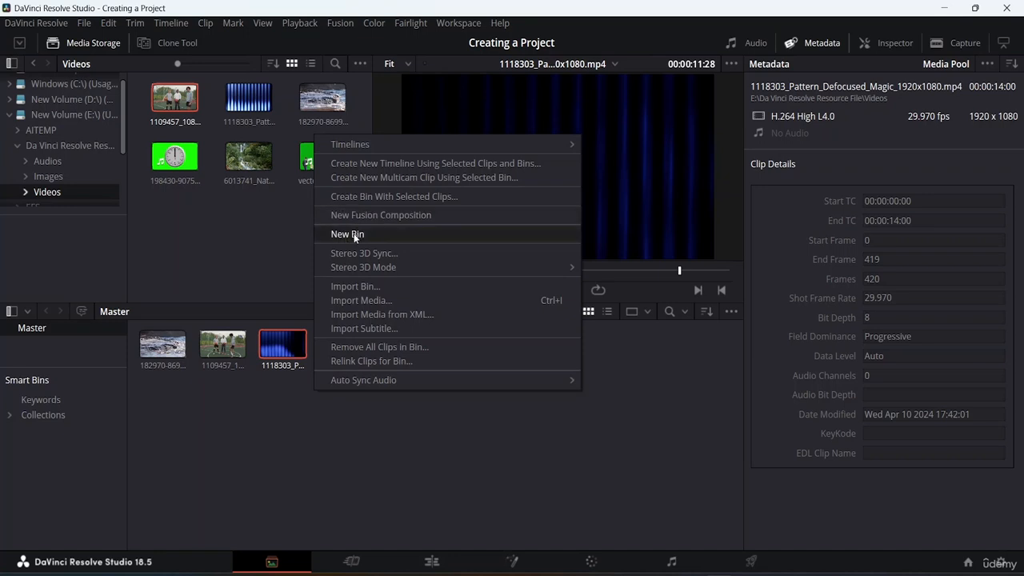
{"action": "left_click", "coordinate": [252, 424]}
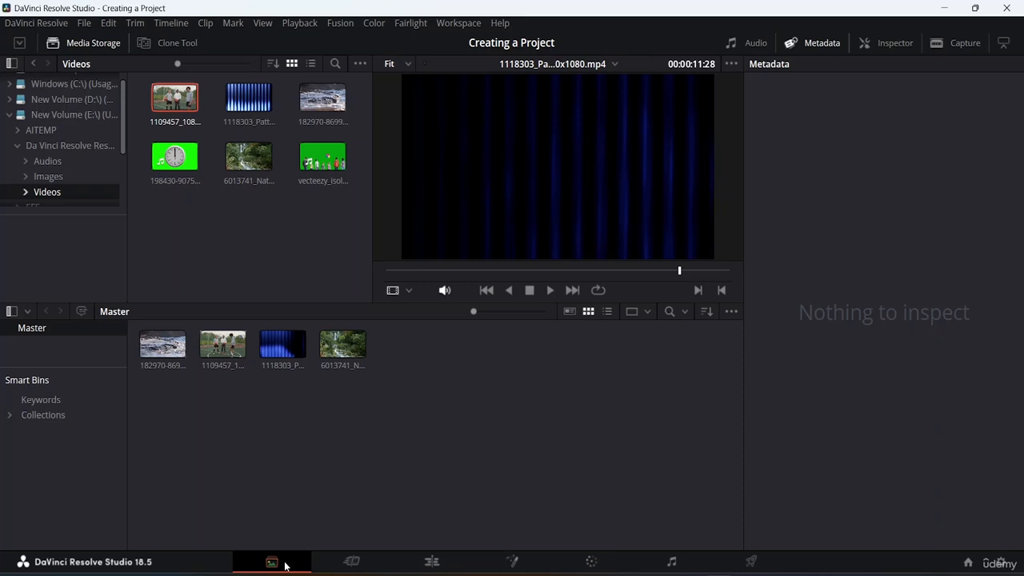
Switch to the Cut page and start a new timeline with the 1109457 basketball clip
{"action": "left_click", "coordinate": [354, 563]}
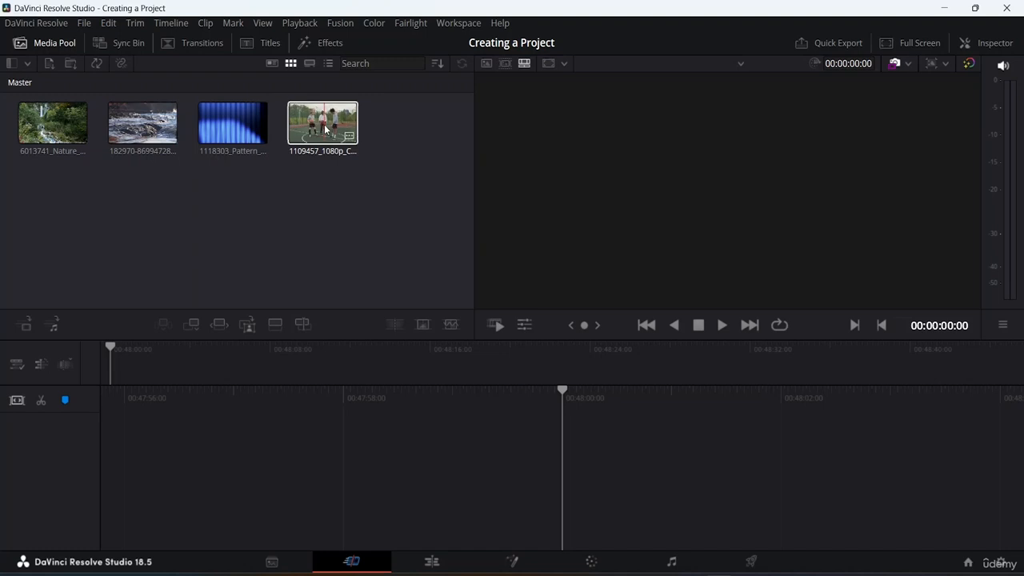
{"action": "left_click_drag", "start_coordinate": [326, 126], "coordinate": [616, 459]}
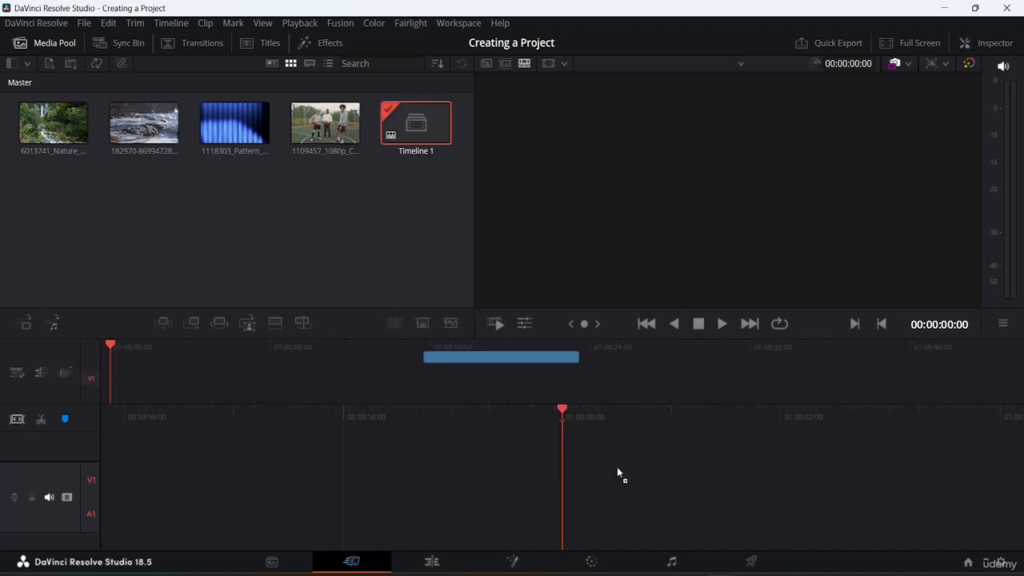
{"action": "key", "text": "ctrl+z"}
{"action": "left_click_drag", "start_coordinate": [320, 120], "coordinate": [724, 480]}
{"action": "key", "text": "ctrl+z"}
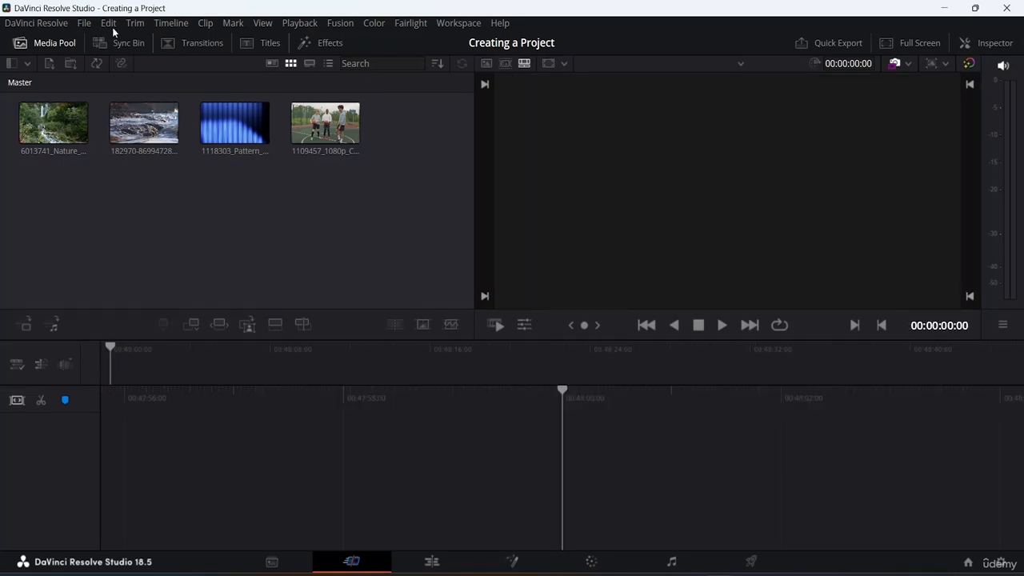
{"action": "left_click_drag", "start_coordinate": [320, 120], "coordinate": [779, 488]}
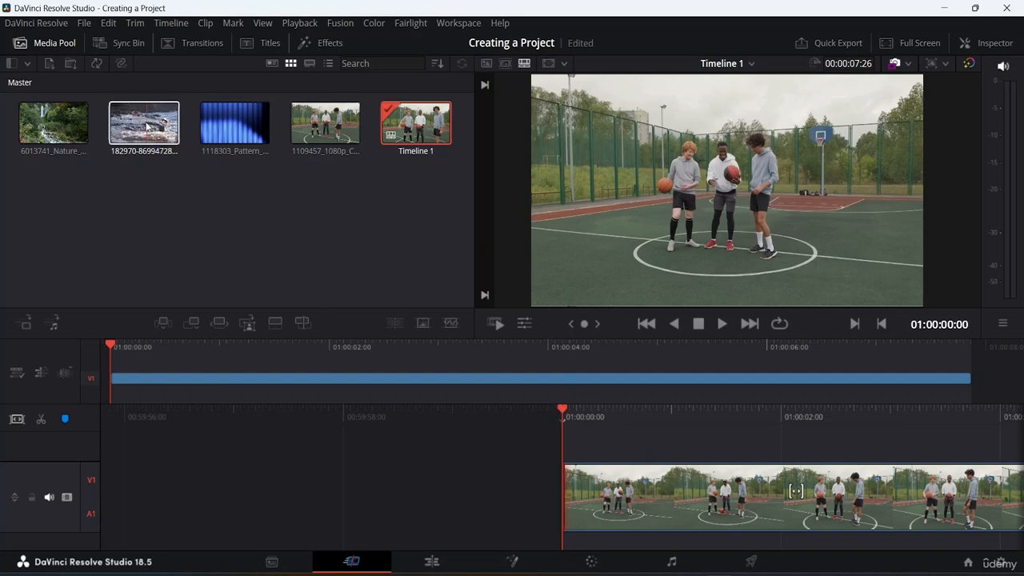
Place the 182970 water clip at the start of the timeline and scrub through its footage
{"action": "left_click_drag", "start_coordinate": [146, 126], "coordinate": [960, 455]}
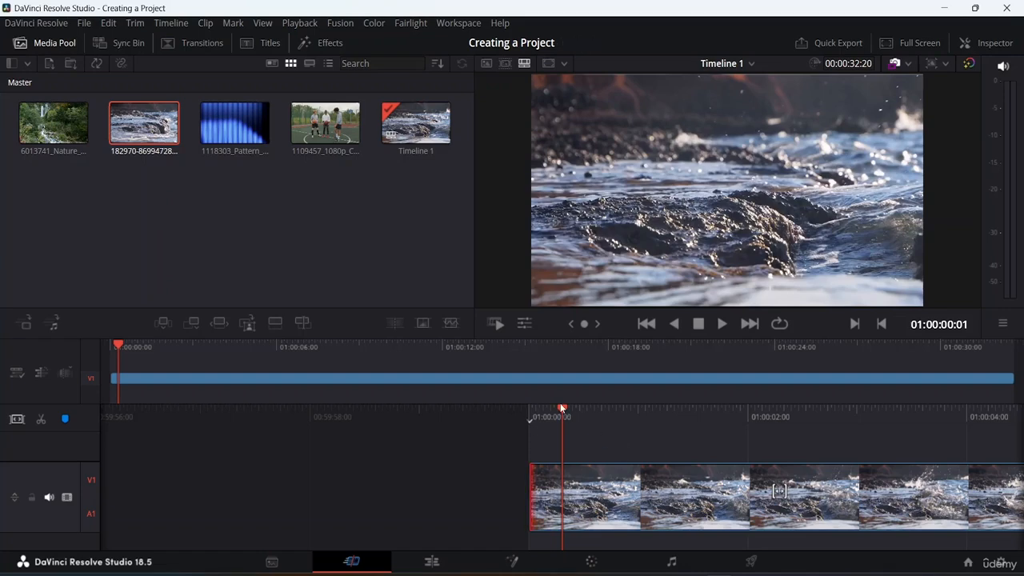
{"action": "left_click_drag", "start_coordinate": [561, 408], "coordinate": [1, 261]}
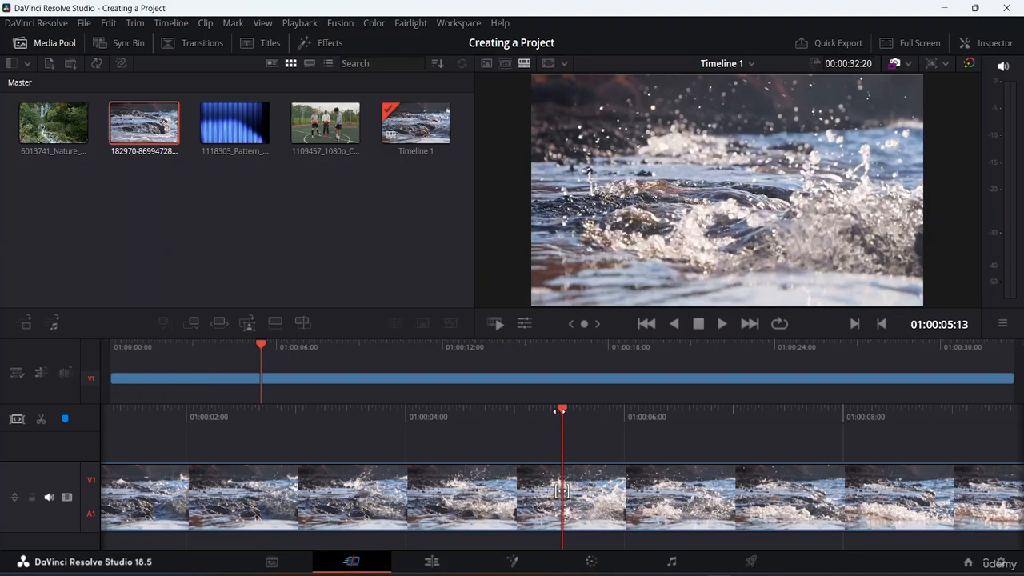
{"action": "left_click_drag", "start_coordinate": [559, 411], "coordinate": [1, 348]}
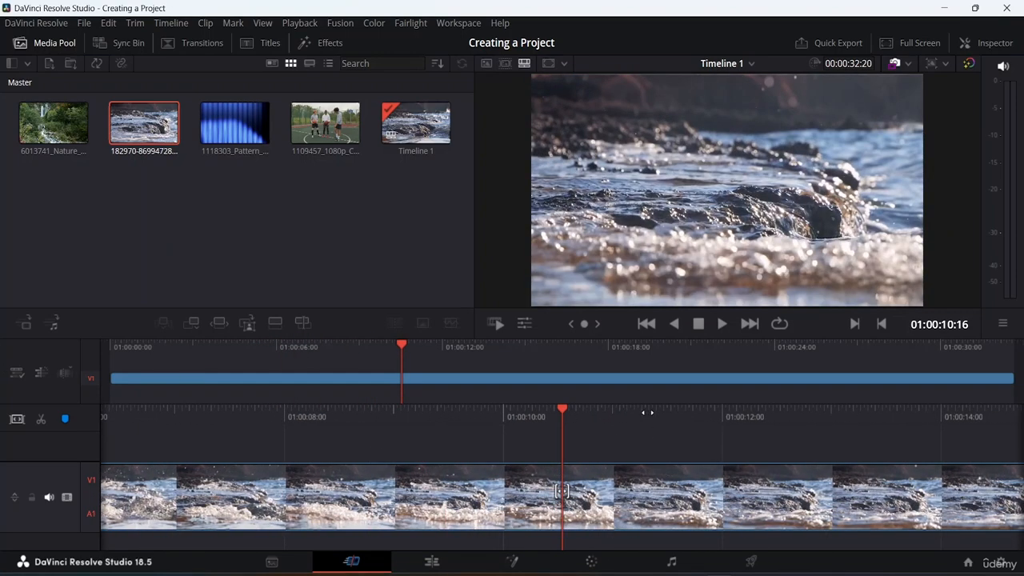
{"action": "left_click_drag", "start_coordinate": [575, 411], "coordinate": [24, 448]}
{"action": "left_click", "coordinate": [582, 517]}
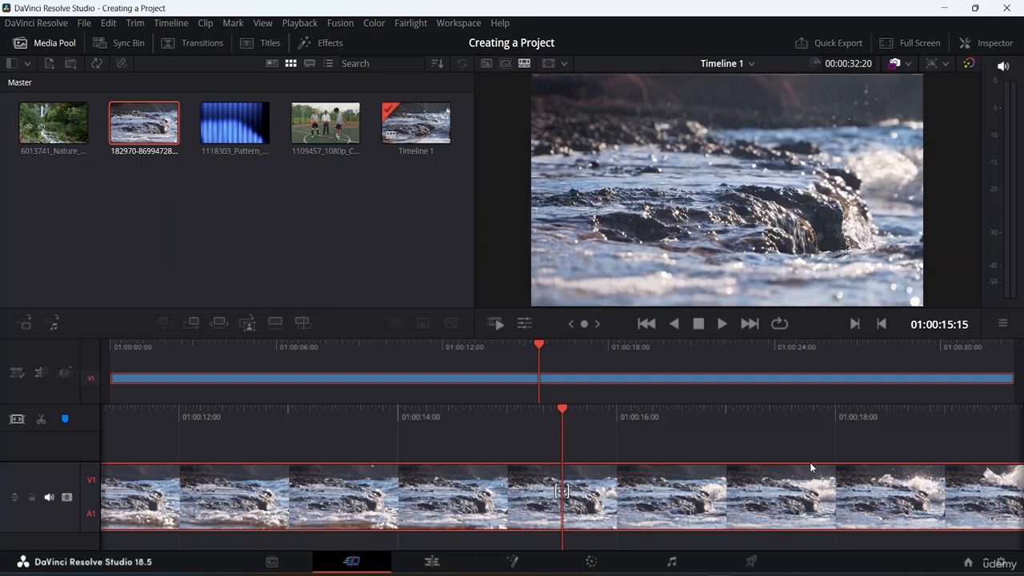
{"action": "left_click_drag", "start_coordinate": [810, 474], "coordinate": [332, 395]}
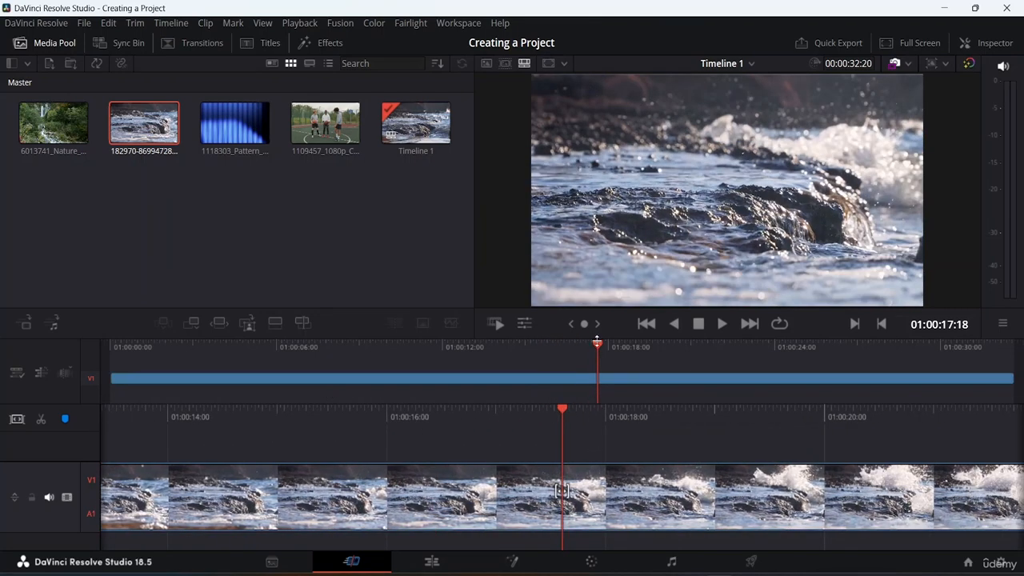
Append the 1109457 basketball clip and the 6013741 nature clip at the end of the timeline, and scrub into the nature clip
{"action": "left_click_drag", "start_coordinate": [596, 343], "coordinate": [1014, 352]}
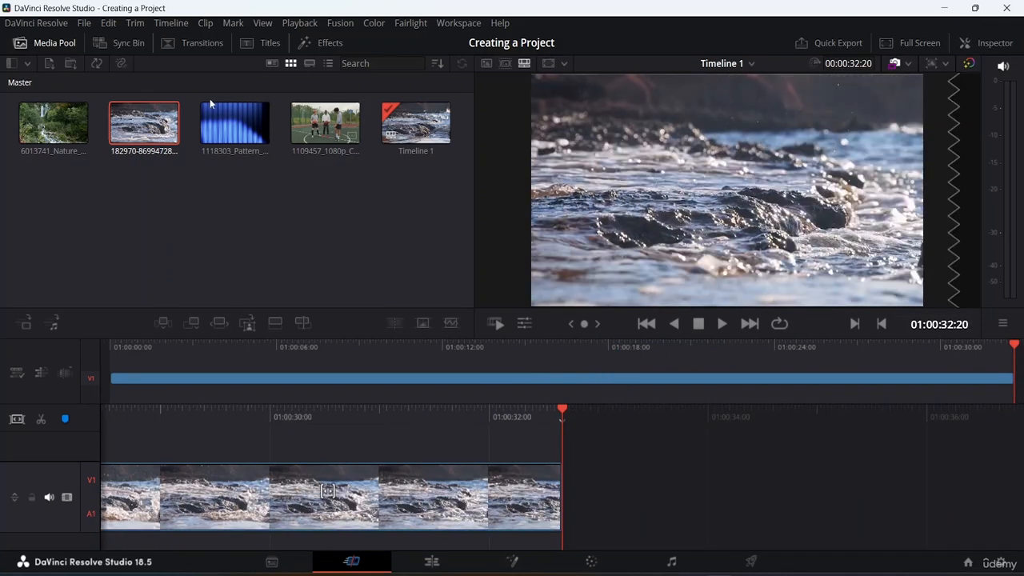
{"action": "left_click_drag", "start_coordinate": [318, 117], "coordinate": [578, 470]}
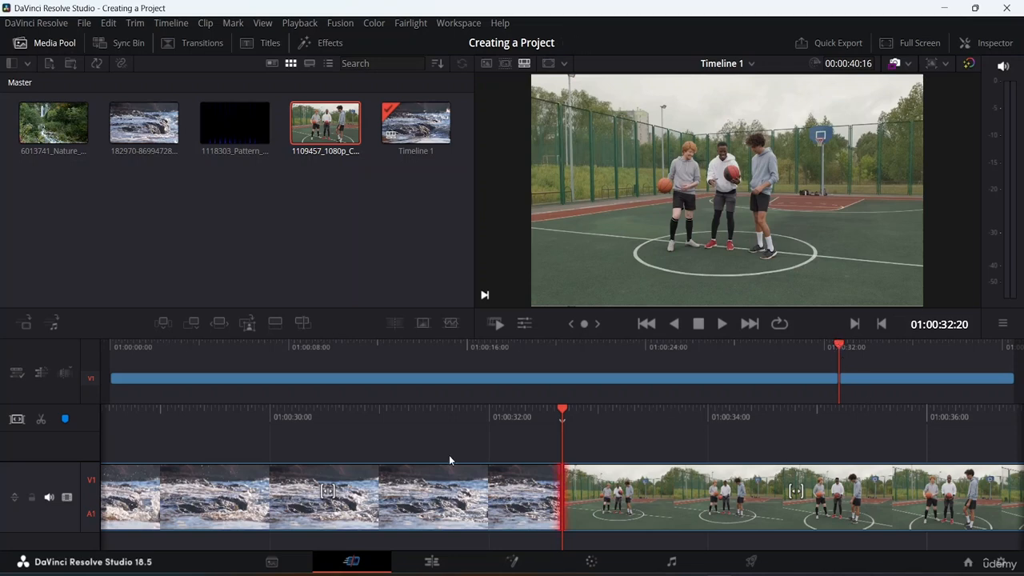
{"action": "left_click_drag", "start_coordinate": [842, 348], "coordinate": [1016, 347]}
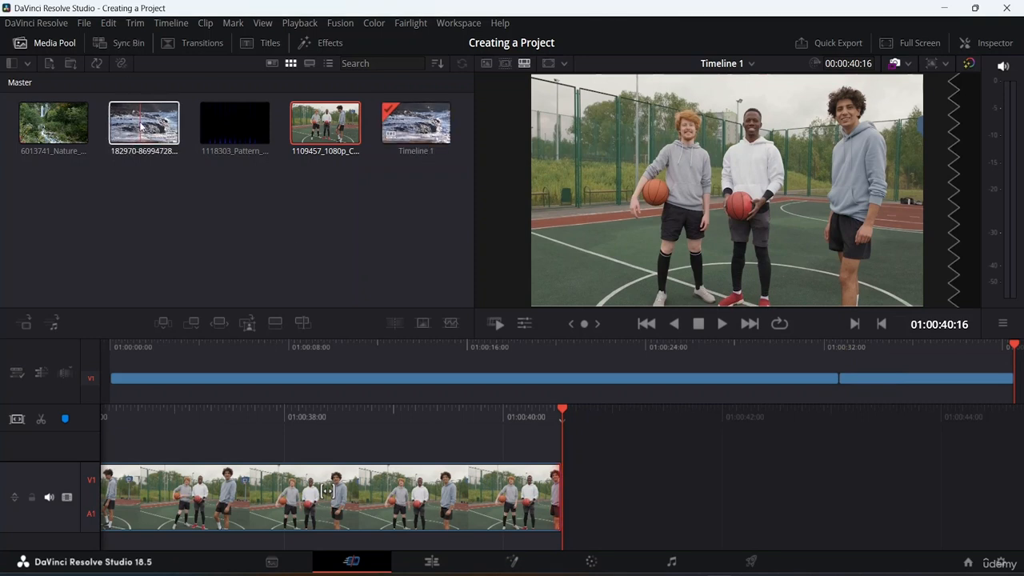
{"action": "left_click_drag", "start_coordinate": [53, 123], "coordinate": [647, 464]}
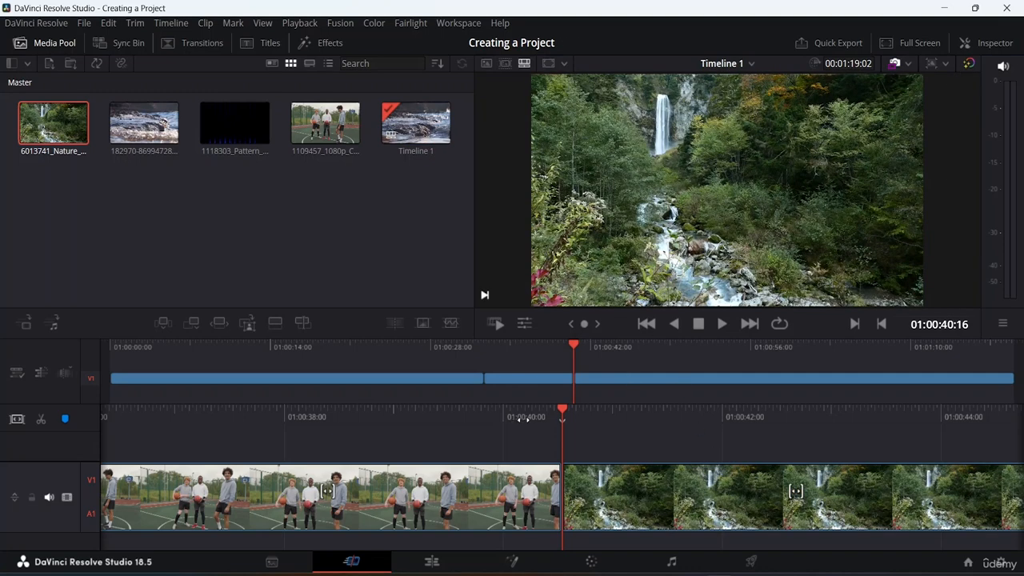
{"action": "left_click_drag", "start_coordinate": [569, 409], "coordinate": [689, 420]}
{"action": "left_click_drag", "start_coordinate": [766, 467], "coordinate": [3, 490]}
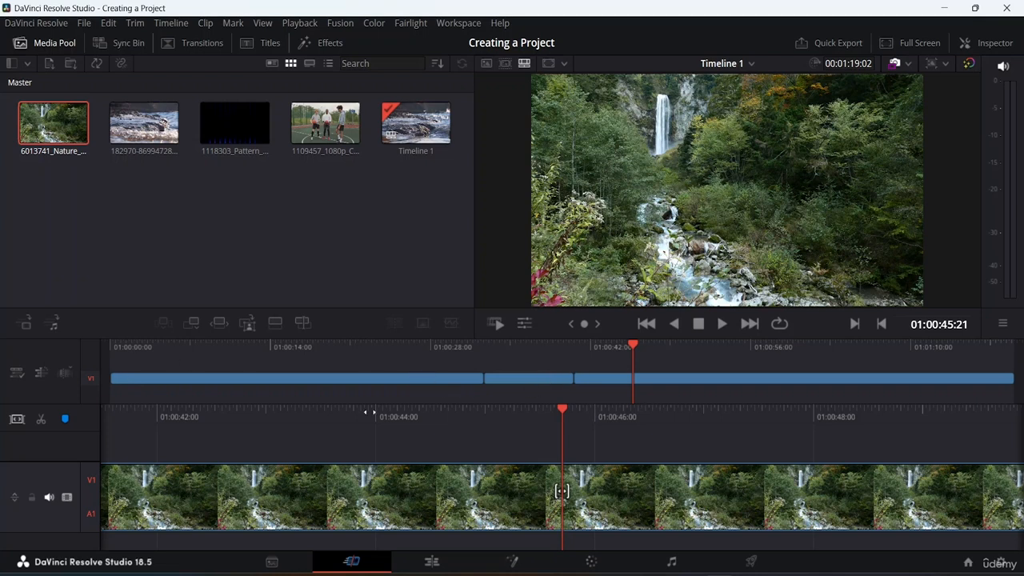
Move the basketball clip from the middle of the timeline to its start
{"action": "left_click", "coordinate": [297, 376]}
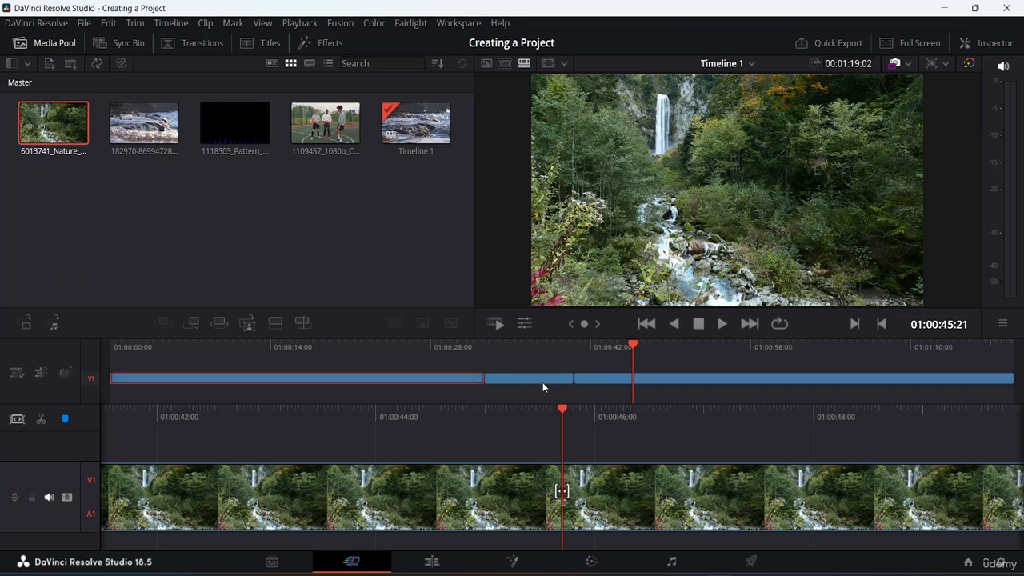
{"action": "left_click", "coordinate": [542, 385]}
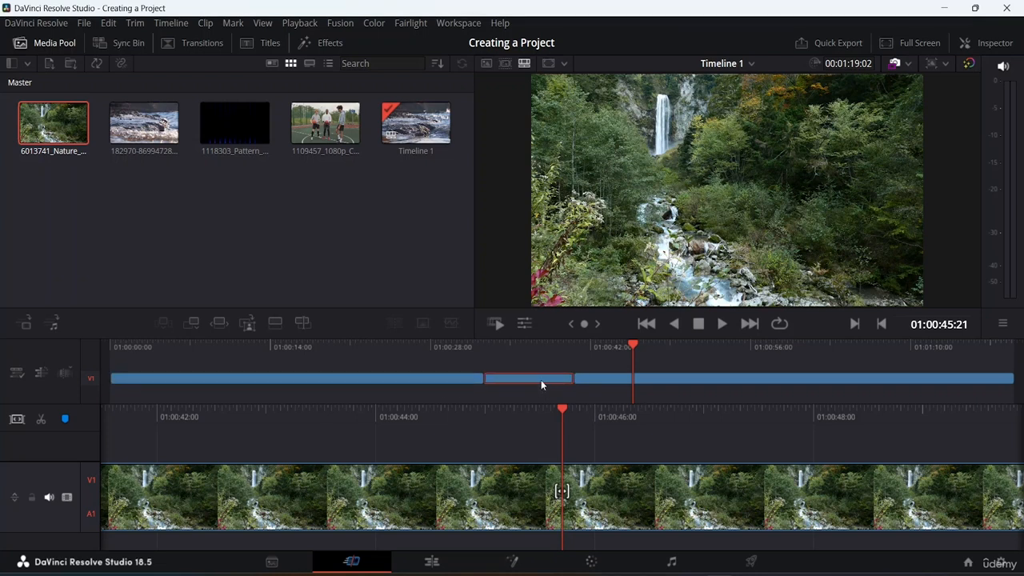
{"action": "left_click", "coordinate": [676, 383]}
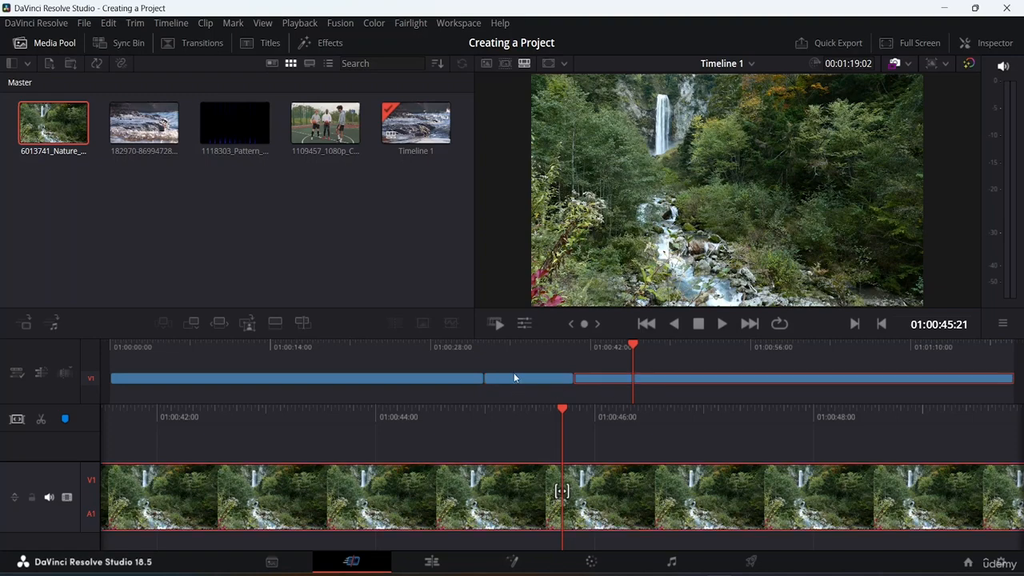
{"action": "left_click_drag", "start_coordinate": [518, 380], "coordinate": [90, 384]}
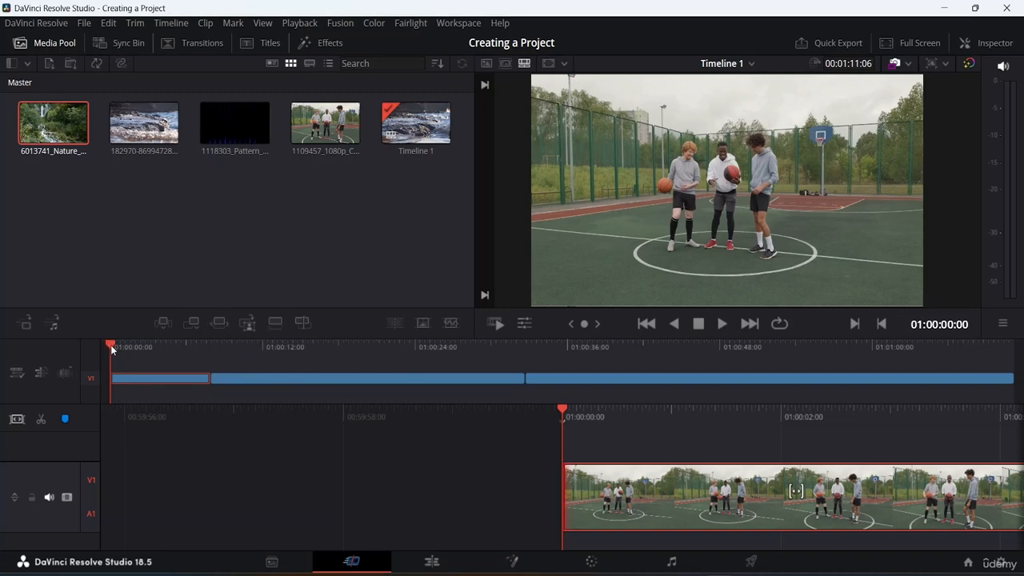
Shift the cut between the basketball clip and the water clip about half a second earlier, keeping the timeline's length
{"action": "left_click_drag", "start_coordinate": [114, 347], "coordinate": [250, 349]}
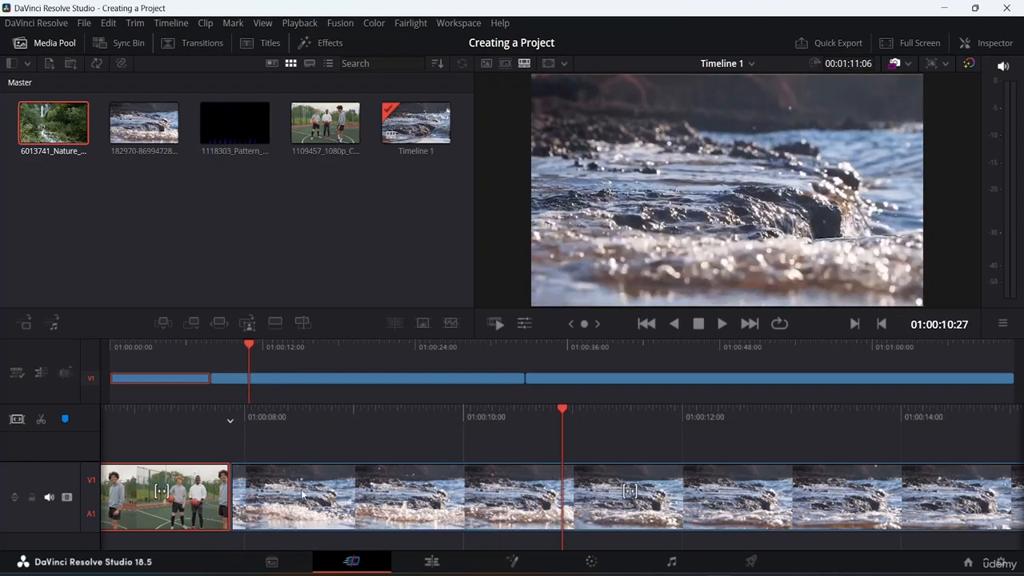
{"action": "left_click", "coordinate": [234, 498]}
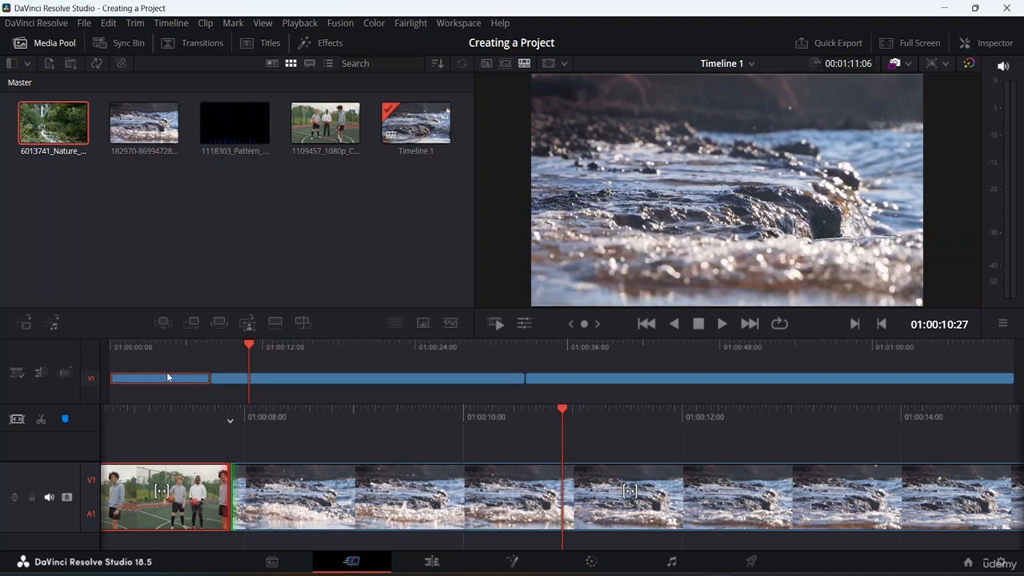
{"action": "mouse_move", "coordinate": [212, 374]}
{"action": "left_mouse_down"}
{"action": "mouse_move", "coordinate": [190, 376]}
{"action": "mouse_move", "coordinate": [286, 392]}
{"action": "mouse_move", "coordinate": [192, 380]}
{"action": "mouse_move", "coordinate": [227, 392]}
{"action": "mouse_move", "coordinate": [204, 391]}
{"action": "left_mouse_up"}
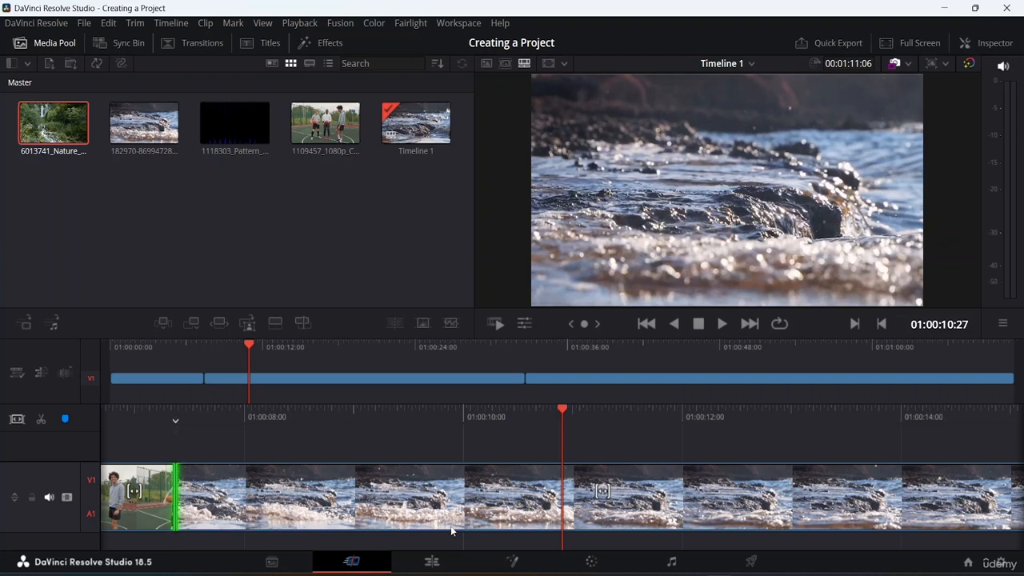
Add a bin named Videos to the Master bin of the media pool
{"action": "left_click", "coordinate": [11, 66]}
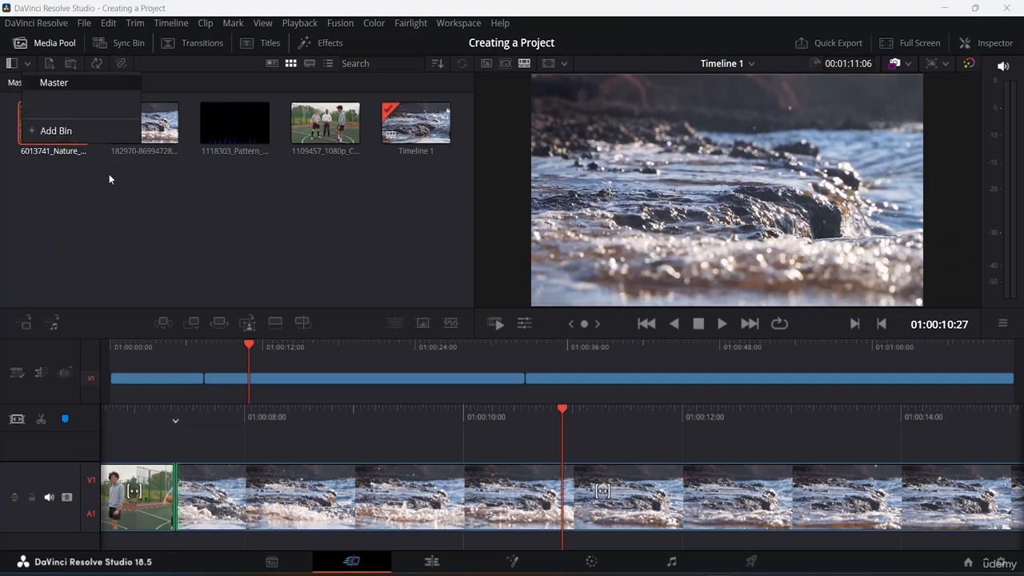
{"action": "left_click", "coordinate": [113, 210]}
{"action": "left_click", "coordinate": [15, 69]}
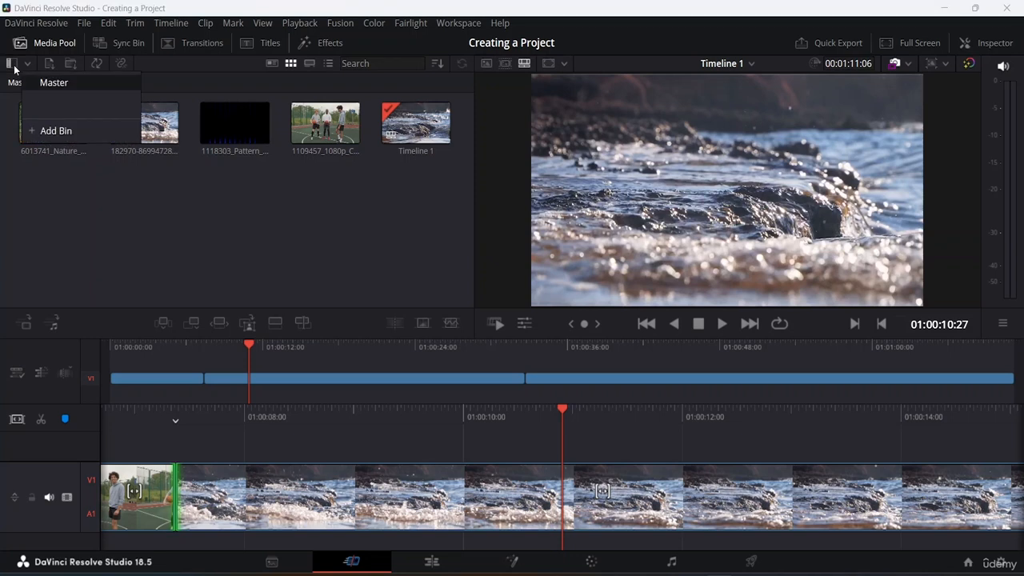
{"action": "left_click", "coordinate": [62, 135]}
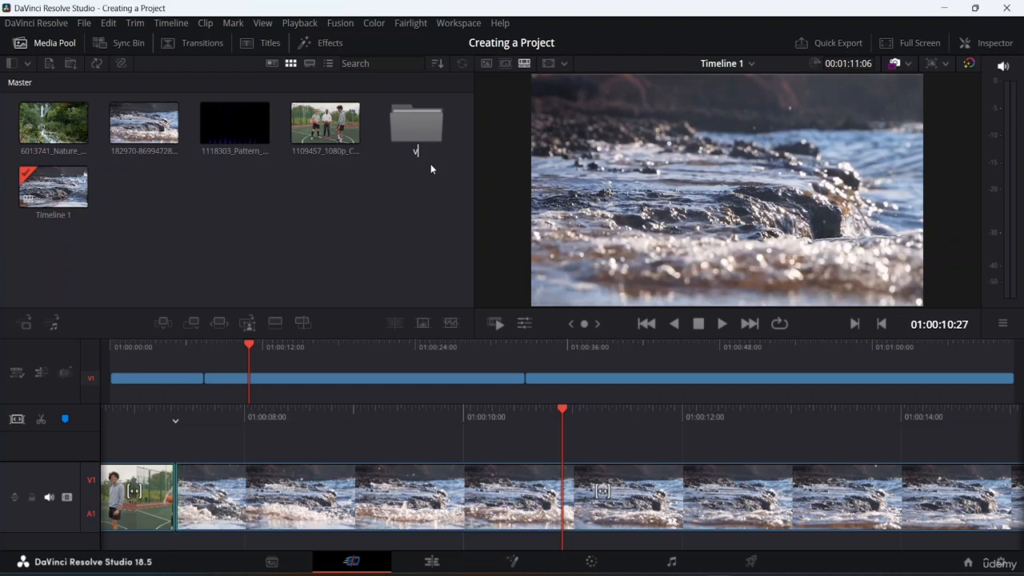
{"action": "key", "text": "BackSpace"}
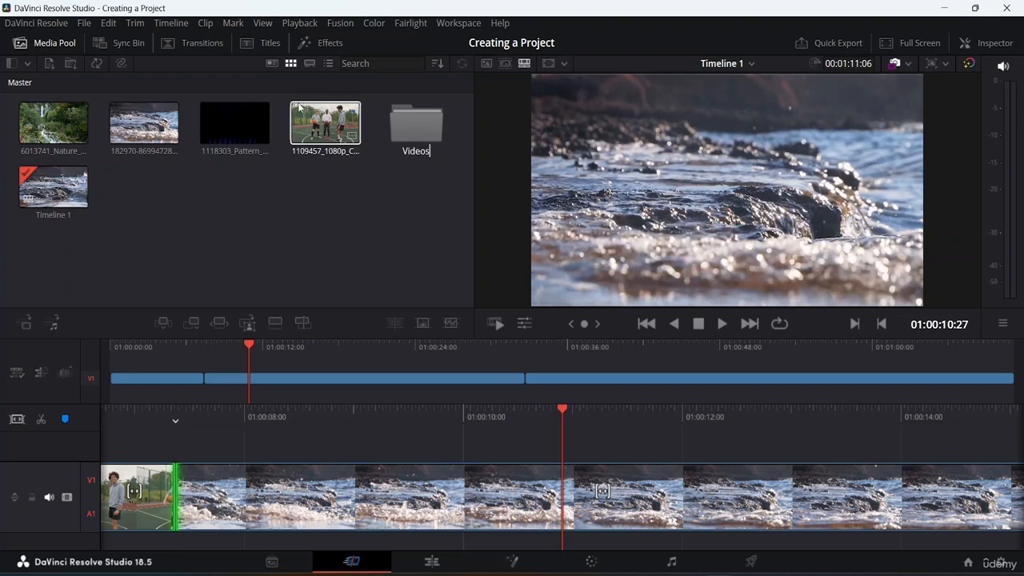
{"action": "left_click", "coordinate": [395, 255]}
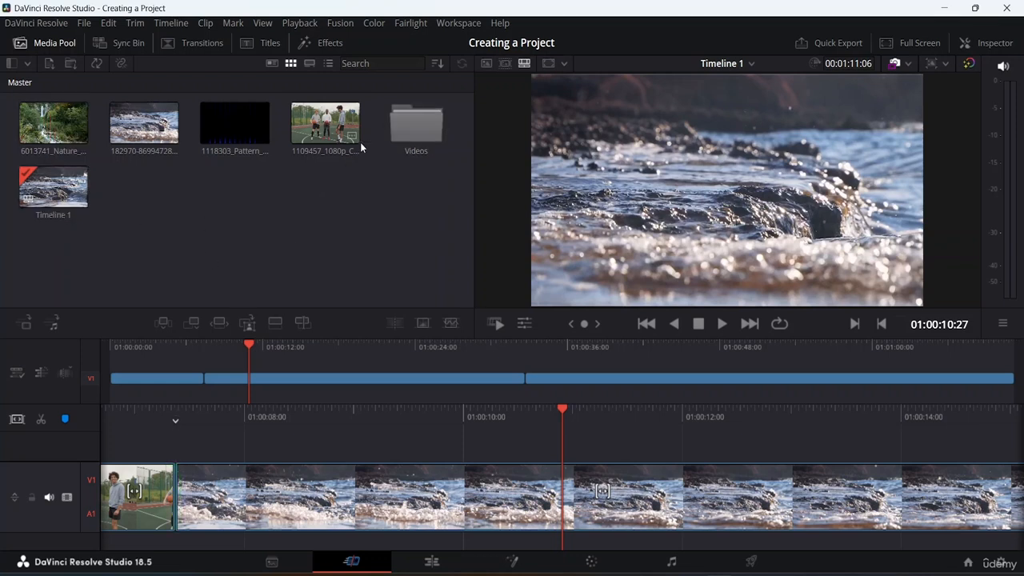
Move the basketball, pattern, water and 6013741 nature clips from the Master bin into the Videos bin
{"action": "left_click_drag", "start_coordinate": [348, 170], "coordinate": [103, 103]}
{"action": "left_click_drag", "start_coordinate": [177, 136], "coordinate": [421, 143]}
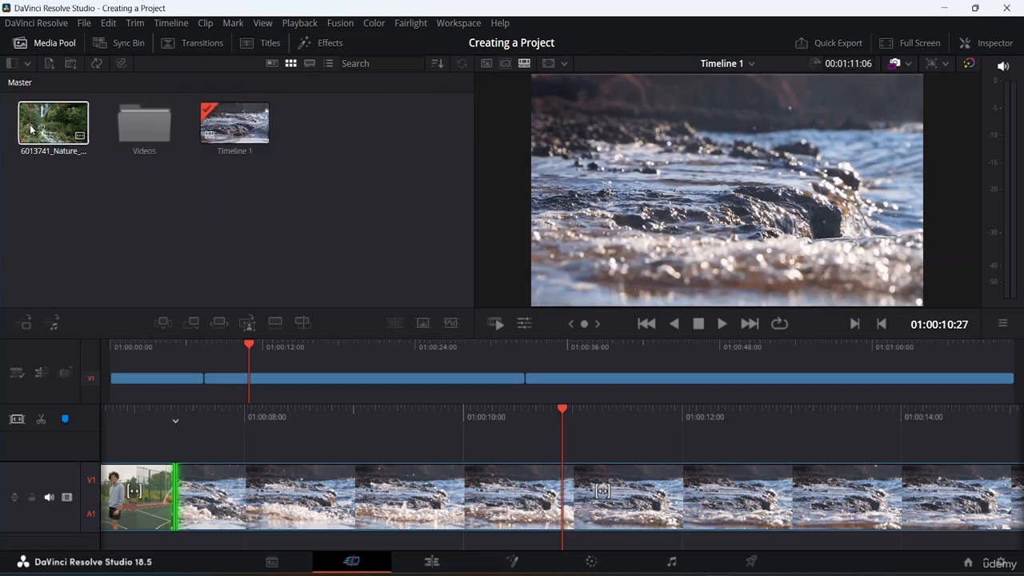
{"action": "left_click", "coordinate": [60, 130]}
{"action": "left_click_drag", "start_coordinate": [59, 129], "coordinate": [144, 126]}
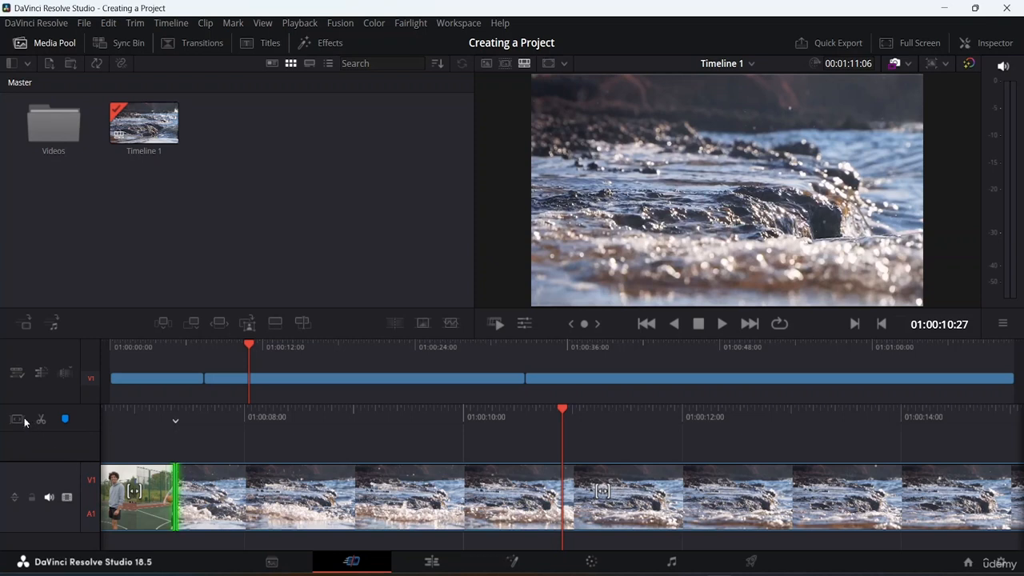
Switch to the Edit page, open the Videos bin and look through its pattern and water clips
{"action": "left_click", "coordinate": [25, 422]}
{"action": "left_click", "coordinate": [432, 563]}
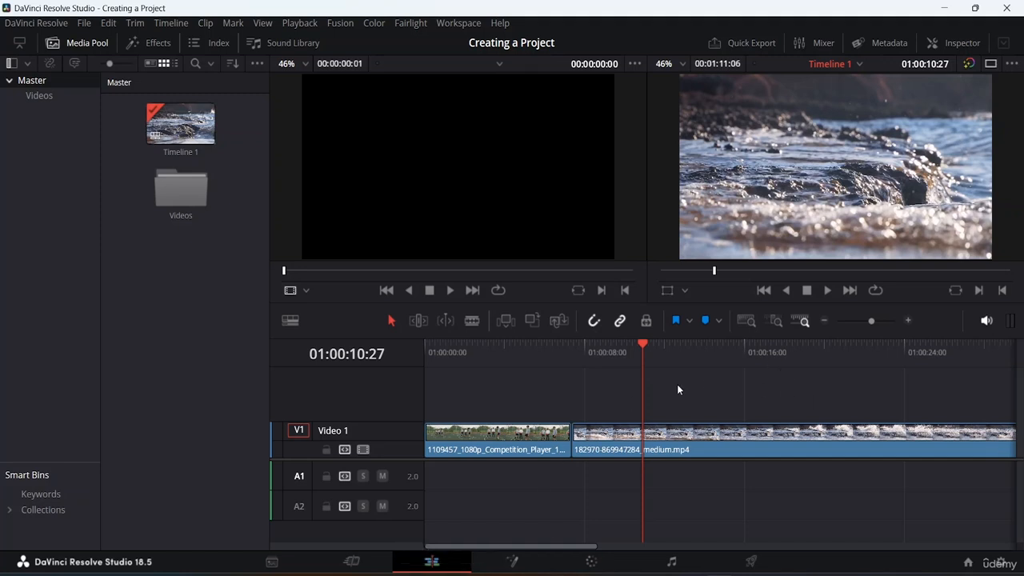
{"action": "left_click", "coordinate": [478, 440]}
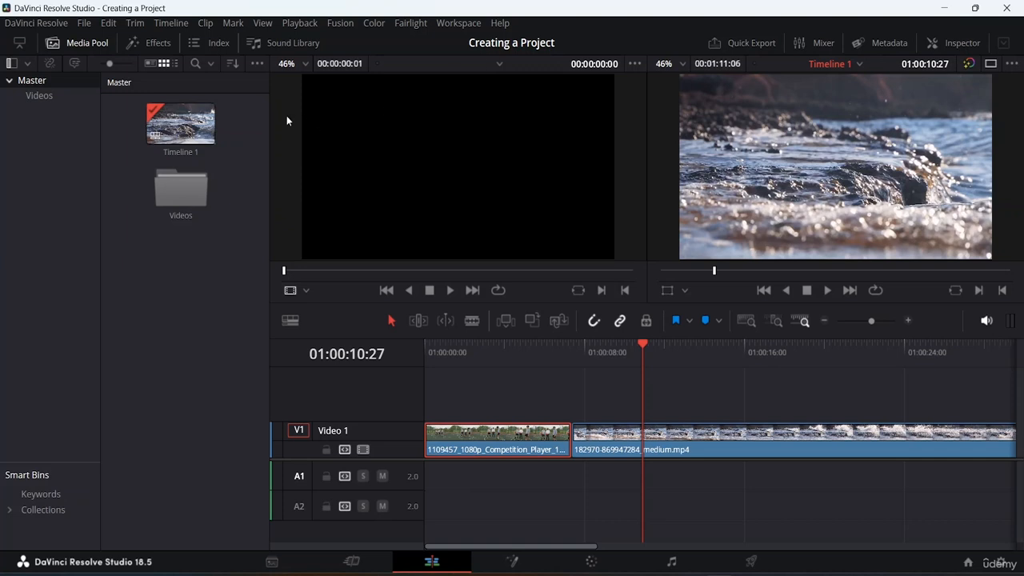
{"action": "left_click", "coordinate": [185, 127]}
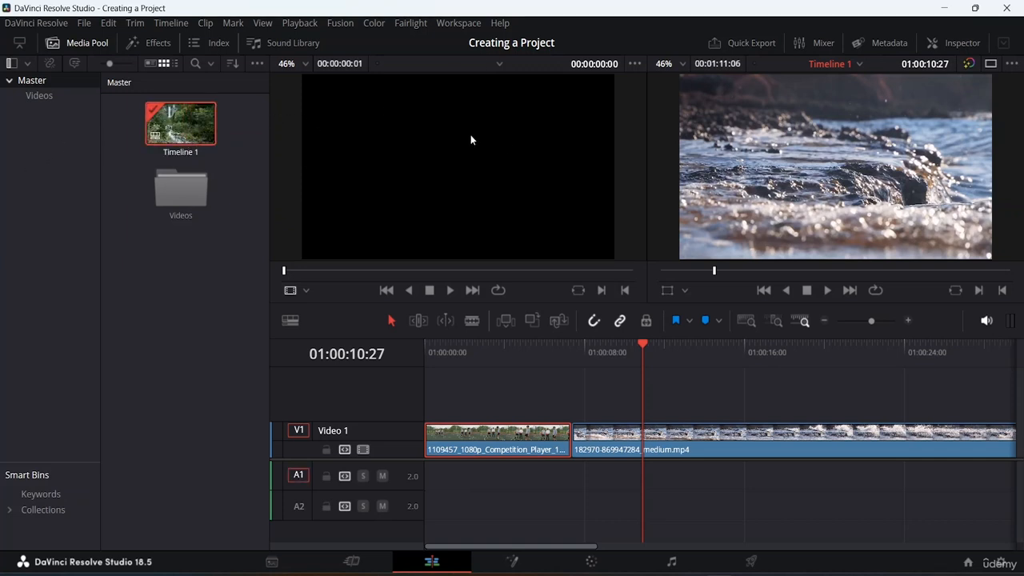
{"action": "double_click", "coordinate": [193, 194]}
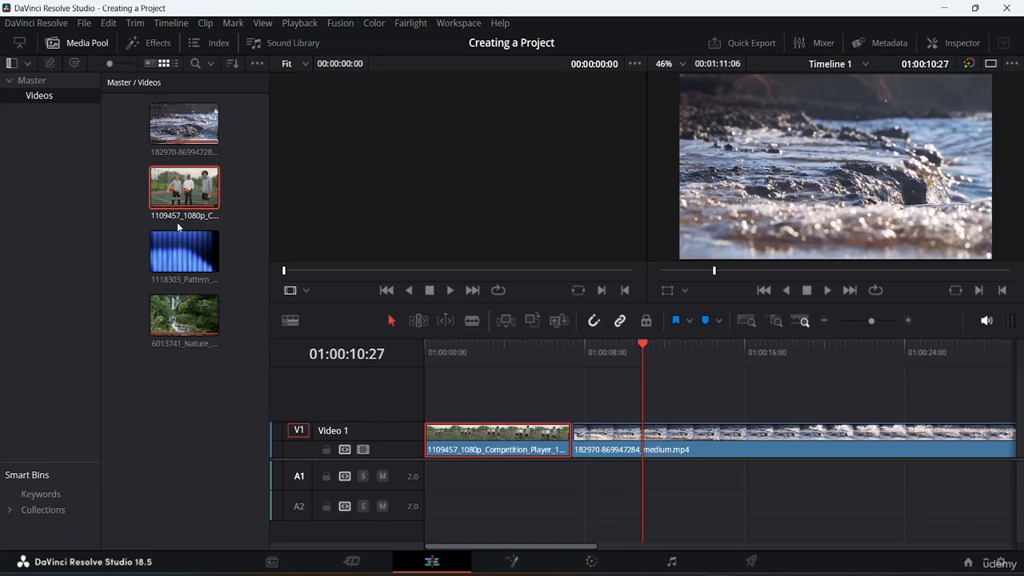
{"action": "left_click", "coordinate": [182, 261]}
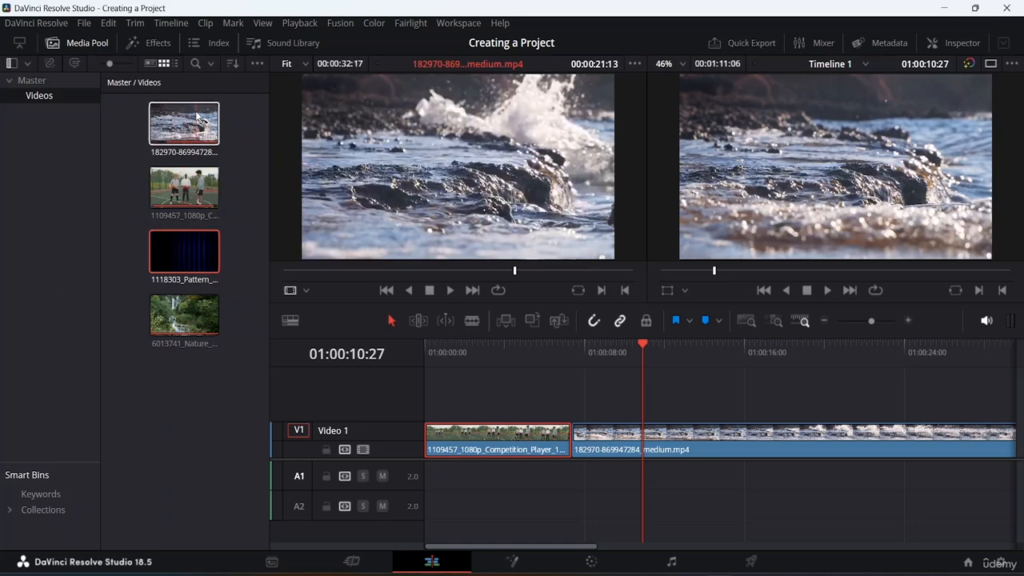
{"action": "left_click", "coordinate": [197, 119]}
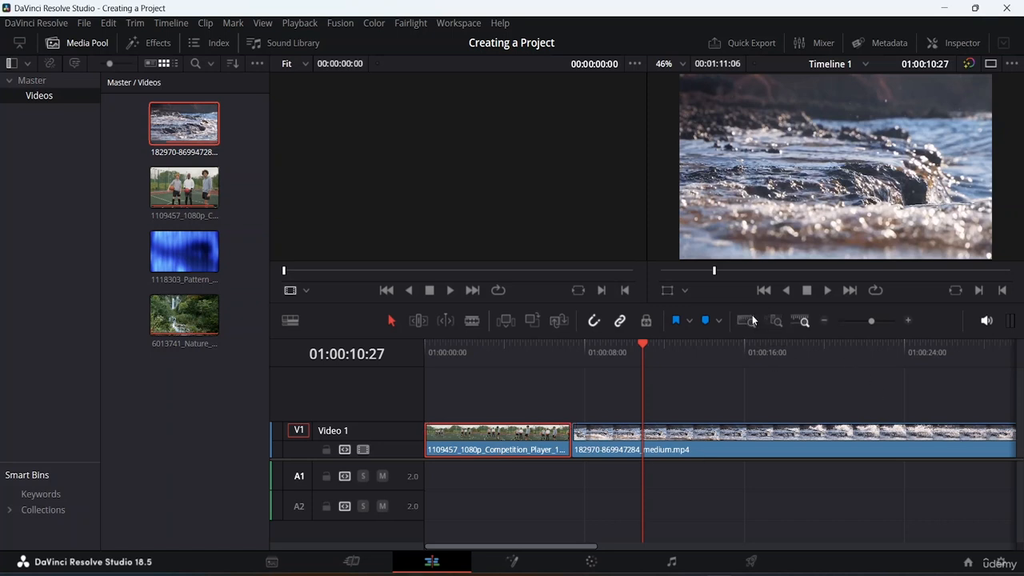
Fit the full extent of the timeline into view and hide the media pool
{"action": "left_click", "coordinate": [751, 320]}
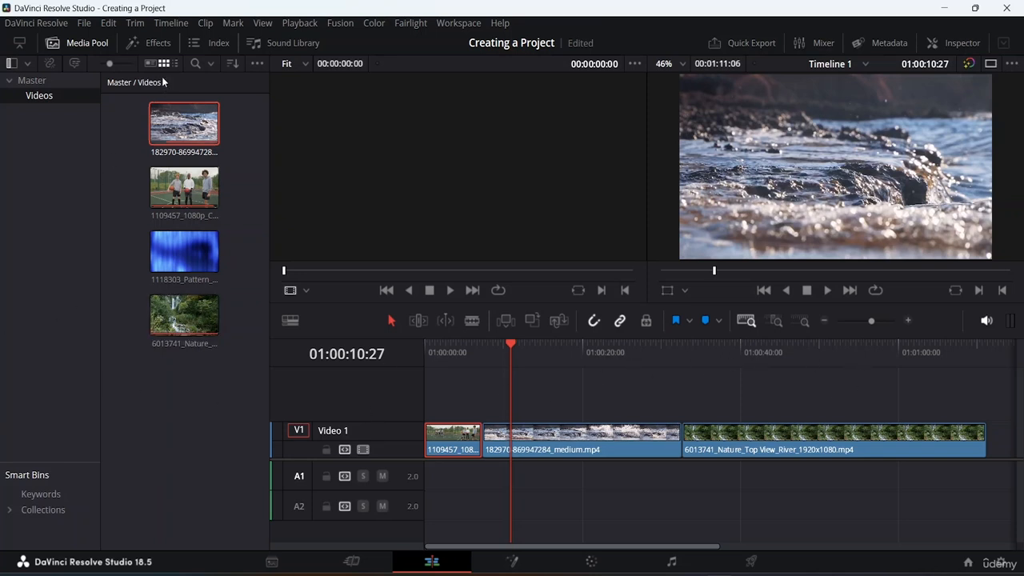
{"action": "left_click", "coordinate": [76, 42]}
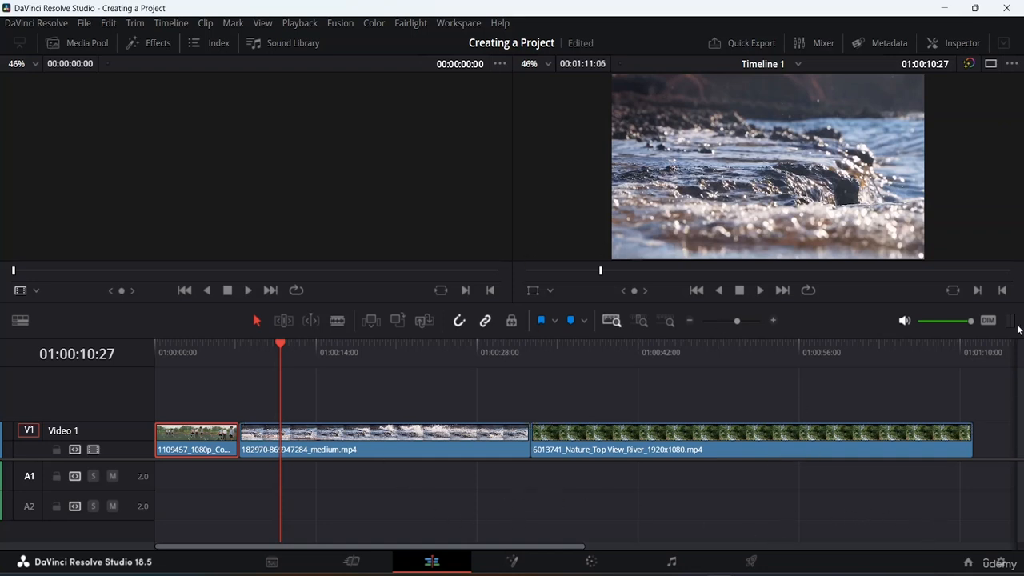
Toggle audio mute and dim on and off, and try the timeline zoom before returning to the full extent view
{"action": "left_click", "coordinate": [904, 322]}
{"action": "left_click", "coordinate": [903, 322]}
{"action": "left_click", "coordinate": [984, 320]}
{"action": "left_click", "coordinate": [984, 320]}
{"action": "mouse_move", "coordinate": [735, 320]}
{"action": "left_mouse_down"}
{"action": "mouse_move", "coordinate": [741, 311]}
{"action": "mouse_move", "coordinate": [707, 315]}
{"action": "mouse_move", "coordinate": [735, 327]}
{"action": "left_mouse_up"}
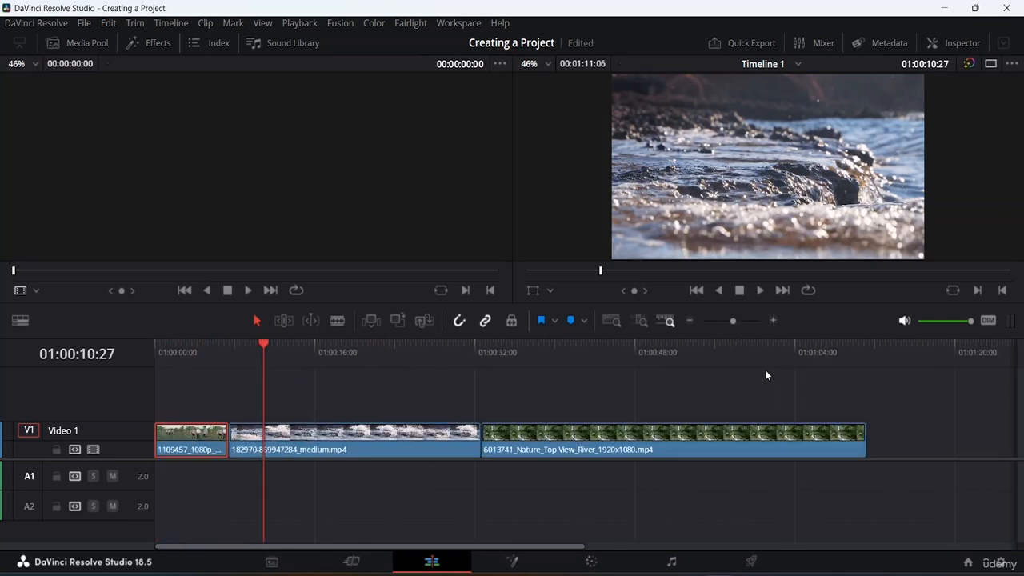
{"action": "left_click", "coordinate": [616, 317]}
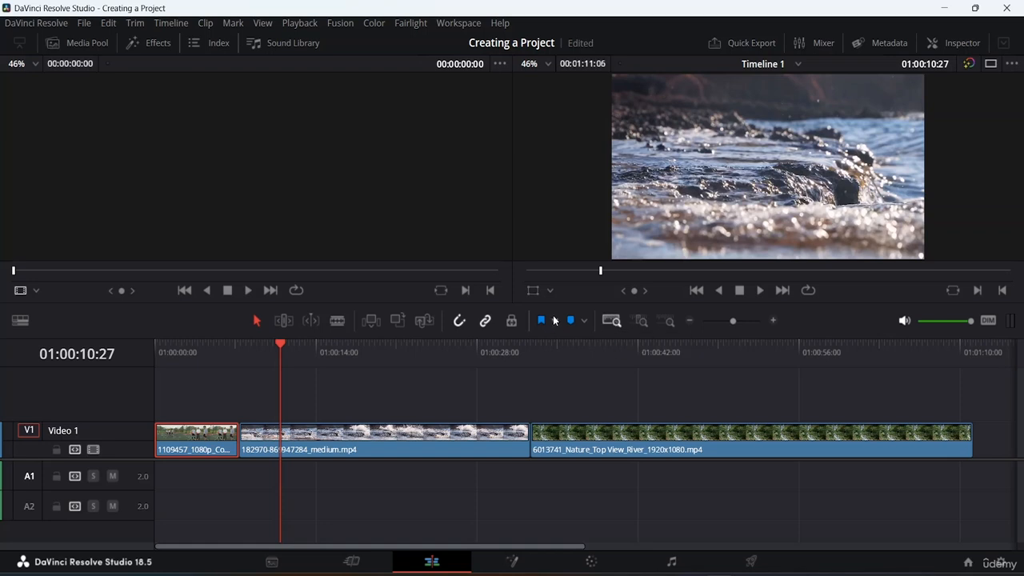
Show the media pool again and look at the basketball clip in the Videos bin
{"action": "left_click", "coordinate": [84, 43]}
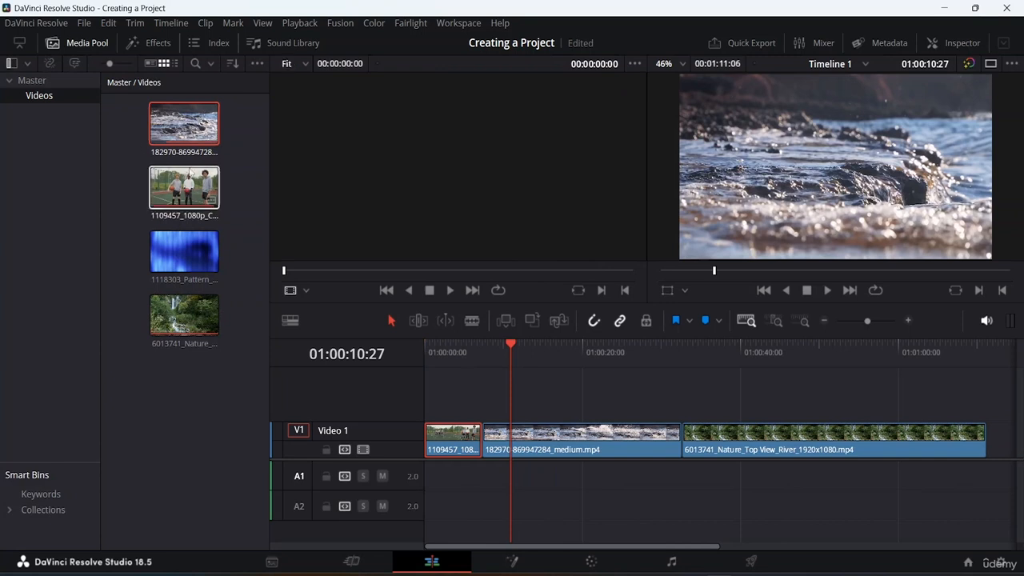
{"action": "left_click", "coordinate": [198, 188]}
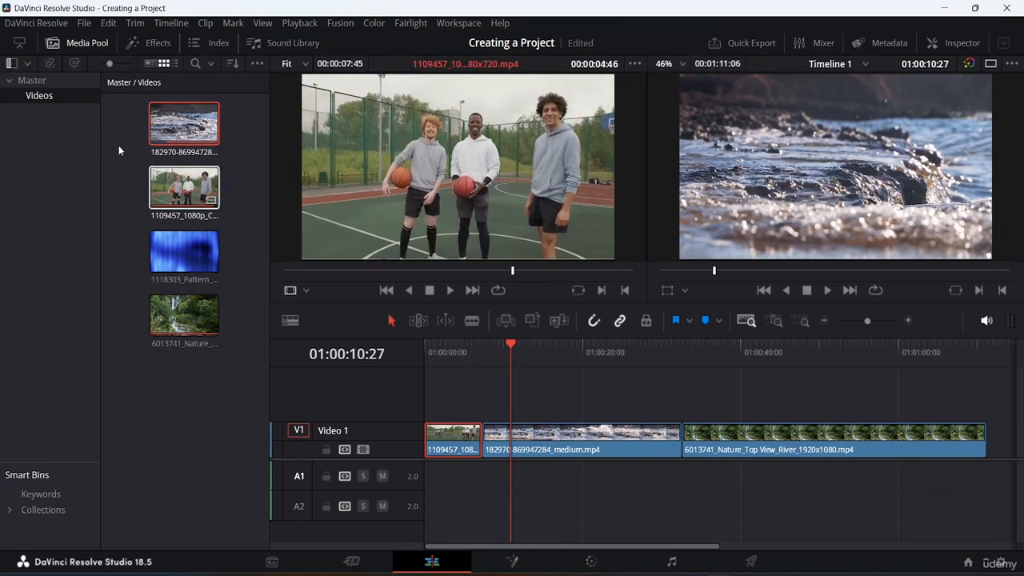
{"action": "left_click", "coordinate": [59, 98]}
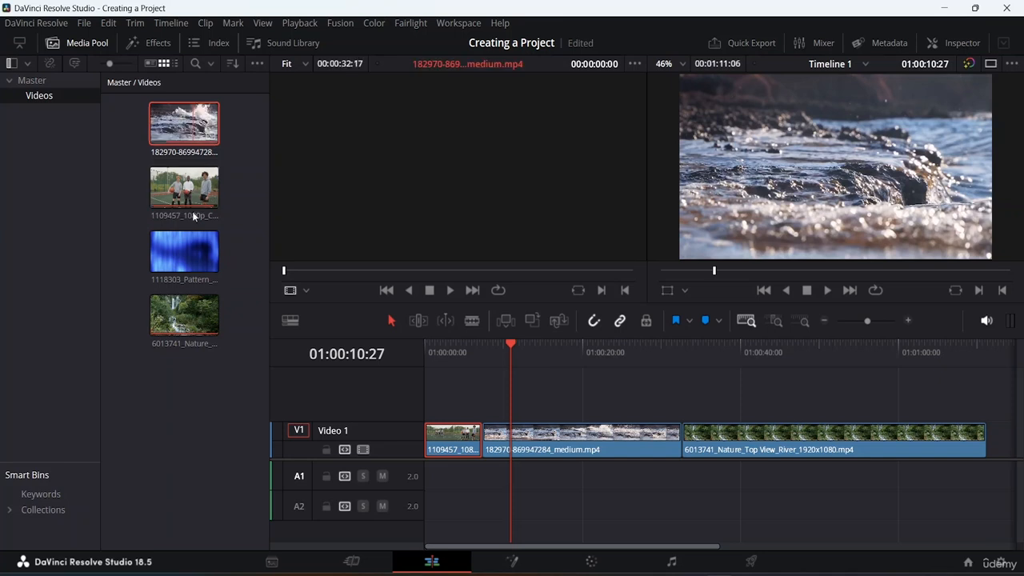
Expand the Collections smart bins and look through the available categories, including Video Clips, Audio Only, Effect and Silence
{"action": "left_click", "coordinate": [38, 514]}
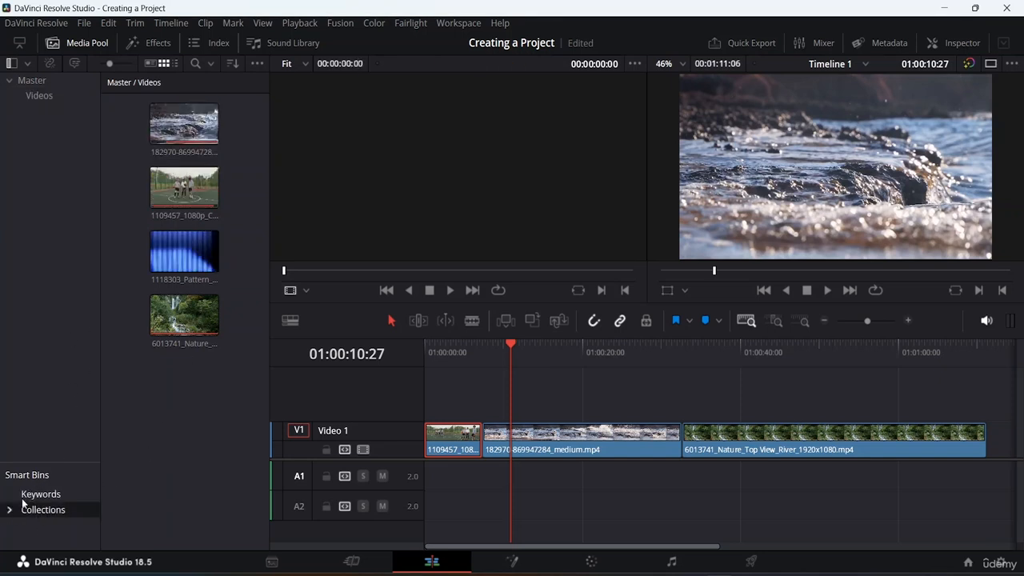
{"action": "left_click", "coordinate": [10, 510]}
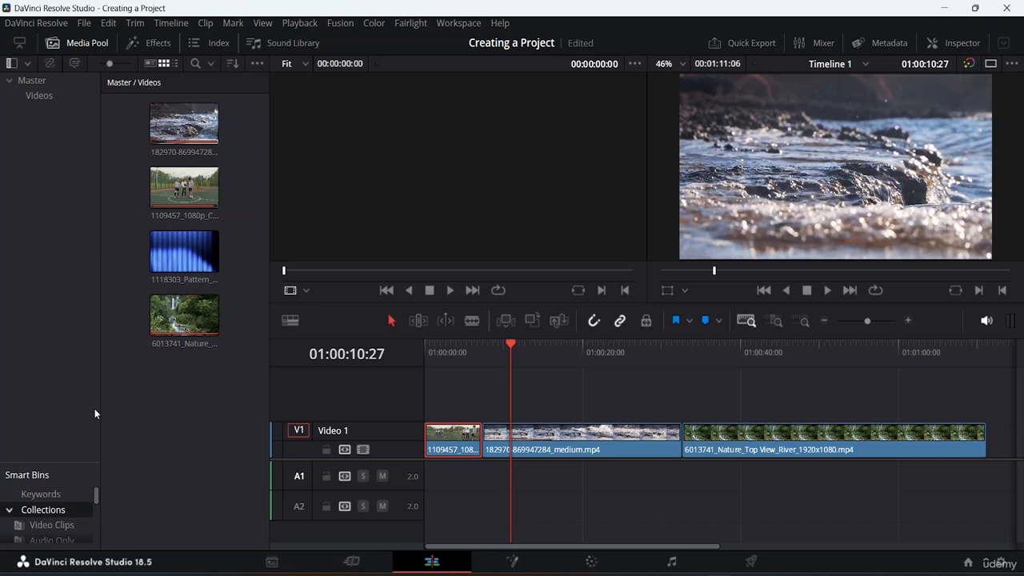
{"action": "mouse_move", "coordinate": [99, 489]}
{"action": "left_mouse_down"}
{"action": "mouse_move", "coordinate": [96, 537]}
{"action": "mouse_move", "coordinate": [98, 502]}
{"action": "left_mouse_up"}
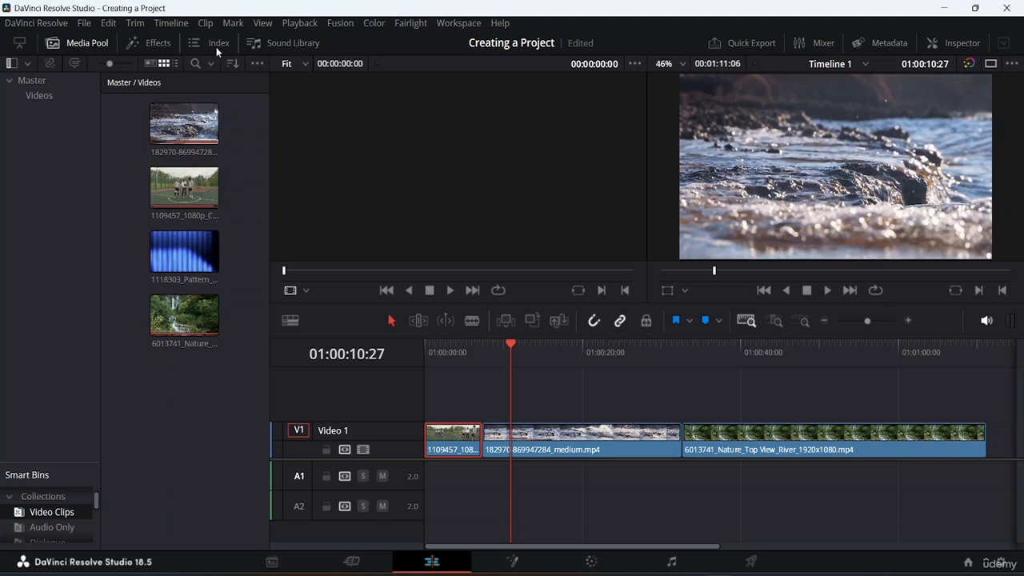
{"action": "left_click", "coordinate": [42, 527]}
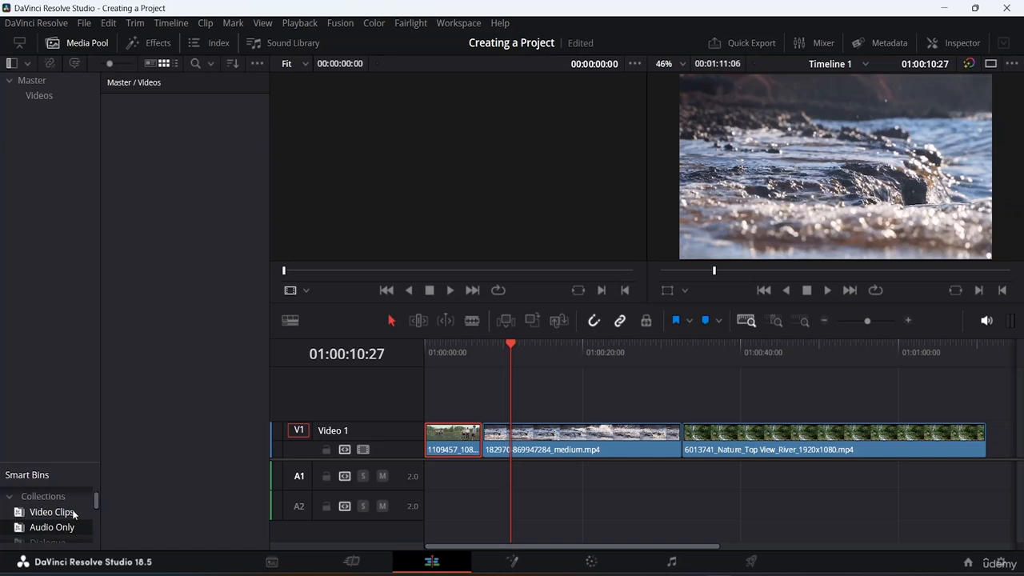
{"action": "scroll", "coordinate": [82, 513], "scroll_direction": "down", "scroll_amount": 1}
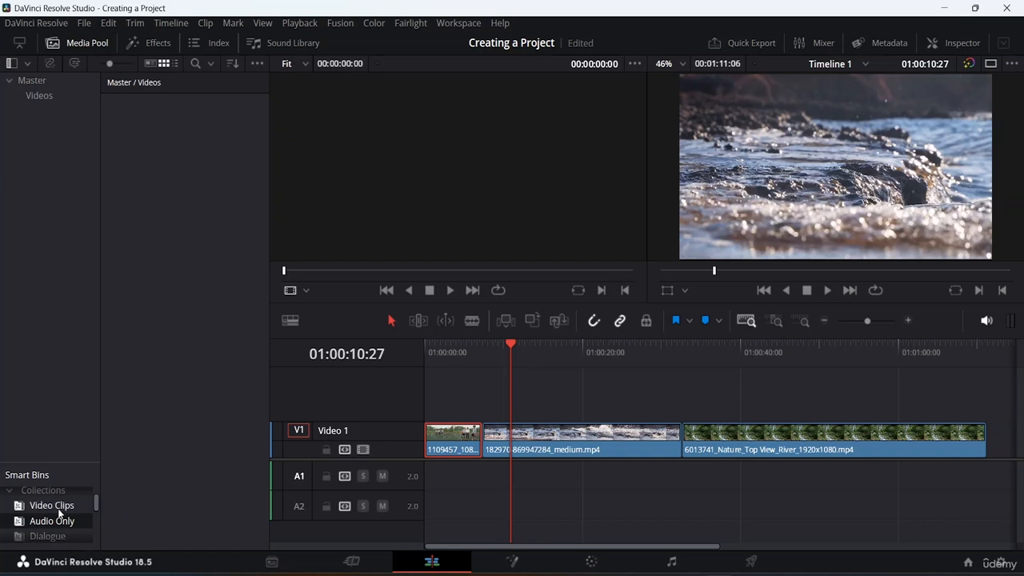
{"action": "left_click_drag", "start_coordinate": [94, 501], "coordinate": [94, 521]}
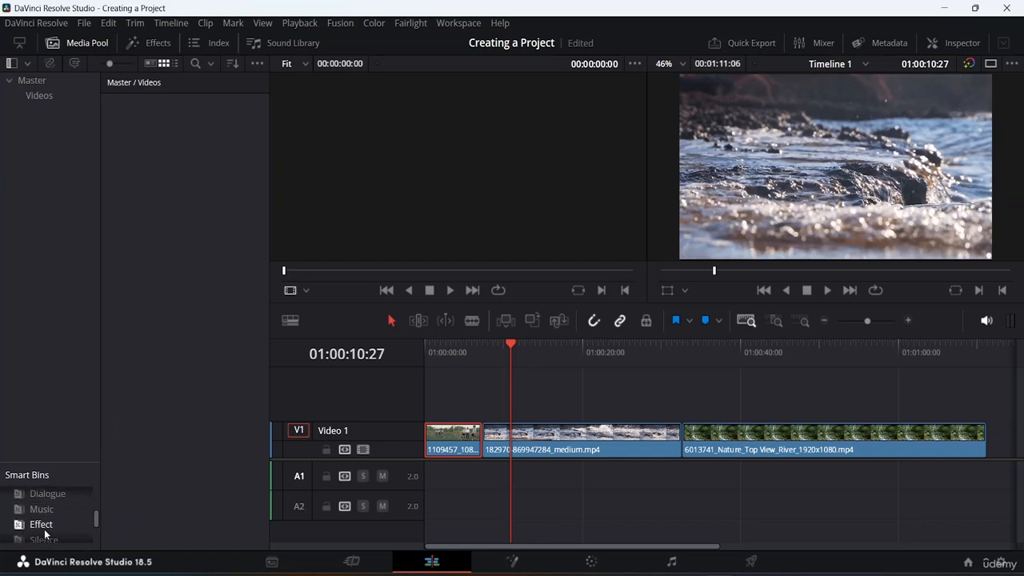
{"action": "scroll", "coordinate": [52, 500], "scroll_direction": "down", "scroll_amount": 2}
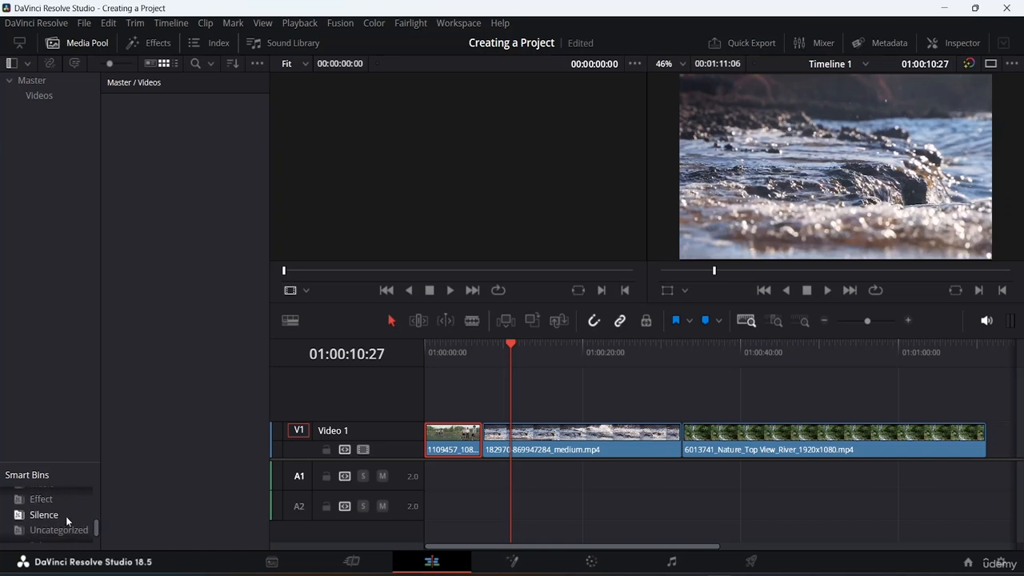
Switch to the Fusion page, show and hide the Metadata and Keyframes panels, and enlarge the Nodes area slightly
{"action": "scroll", "coordinate": [74, 534], "scroll_direction": "down", "scroll_amount": 1}
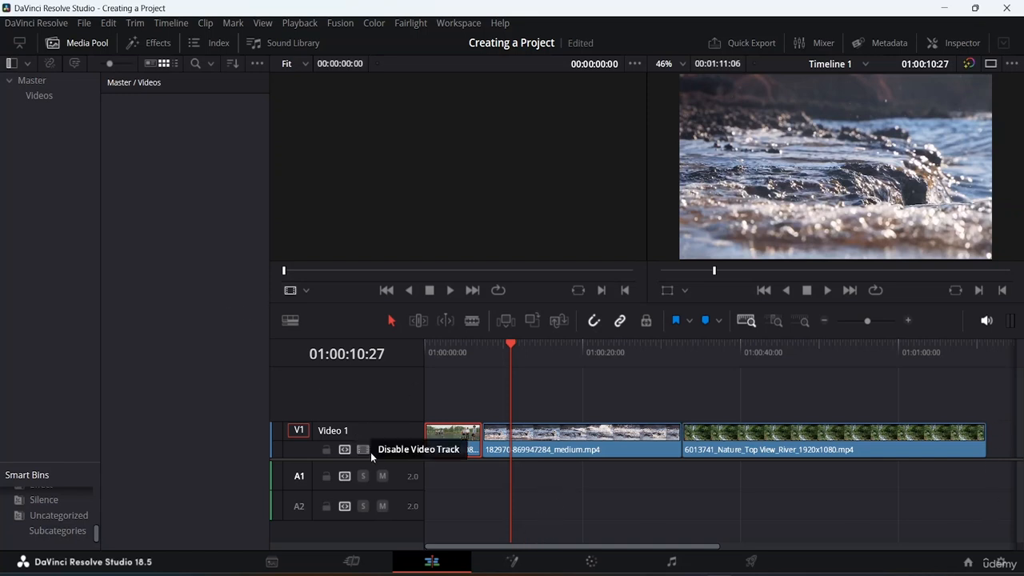
{"action": "left_click", "coordinate": [518, 564]}
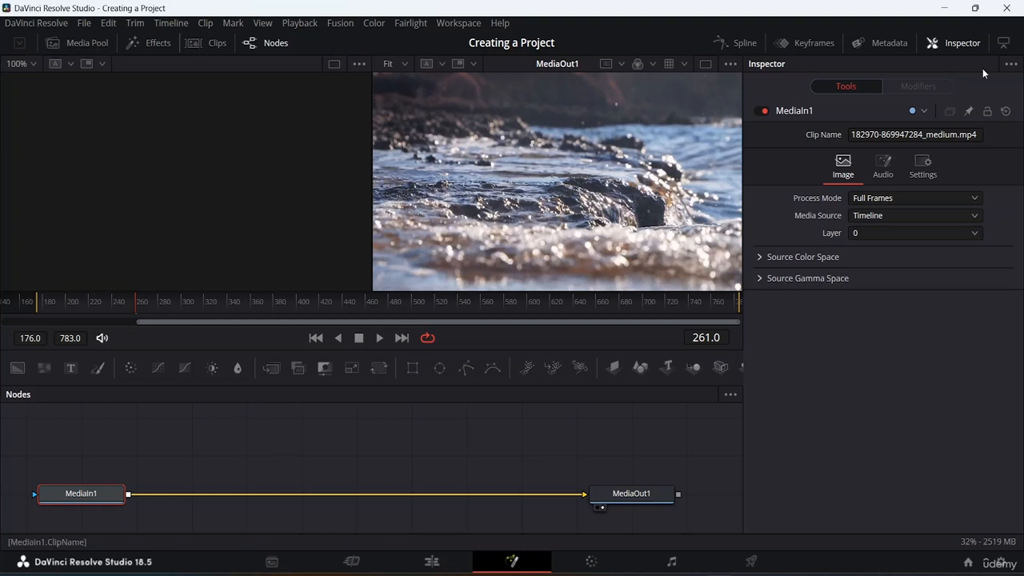
{"action": "left_click", "coordinate": [877, 45]}
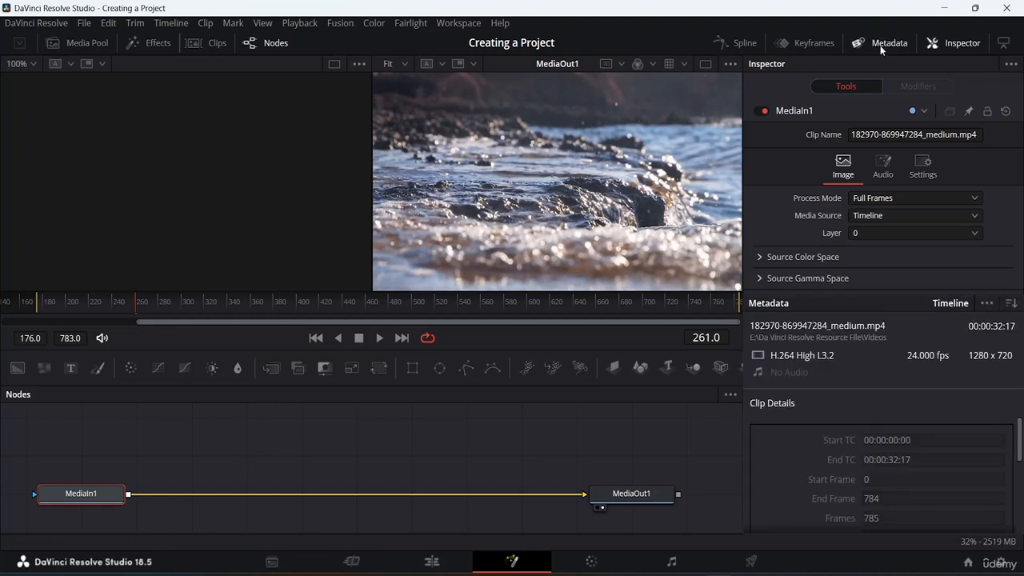
{"action": "left_click", "coordinate": [883, 48]}
{"action": "left_click", "coordinate": [802, 44]}
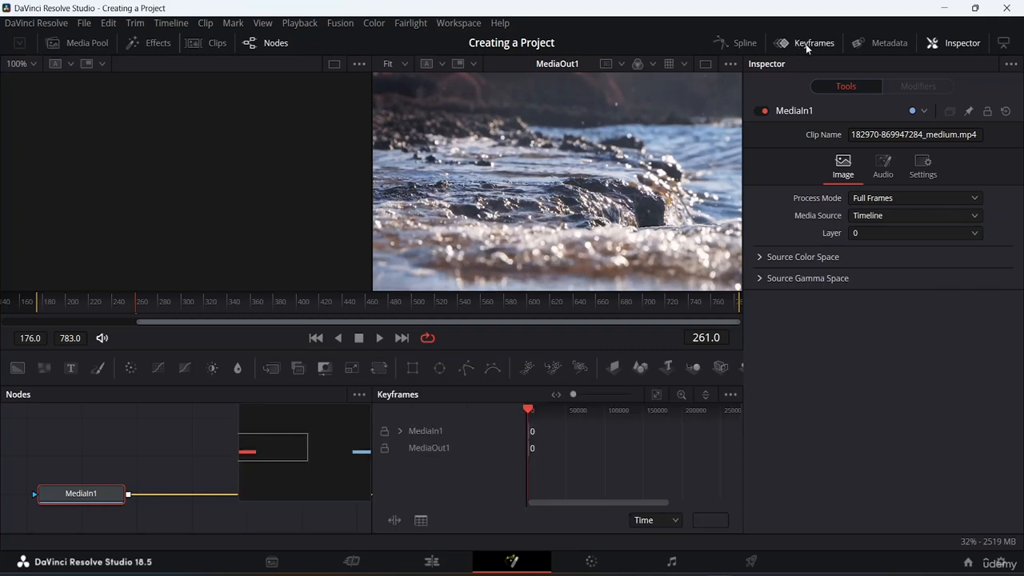
{"action": "left_click", "coordinate": [805, 44]}
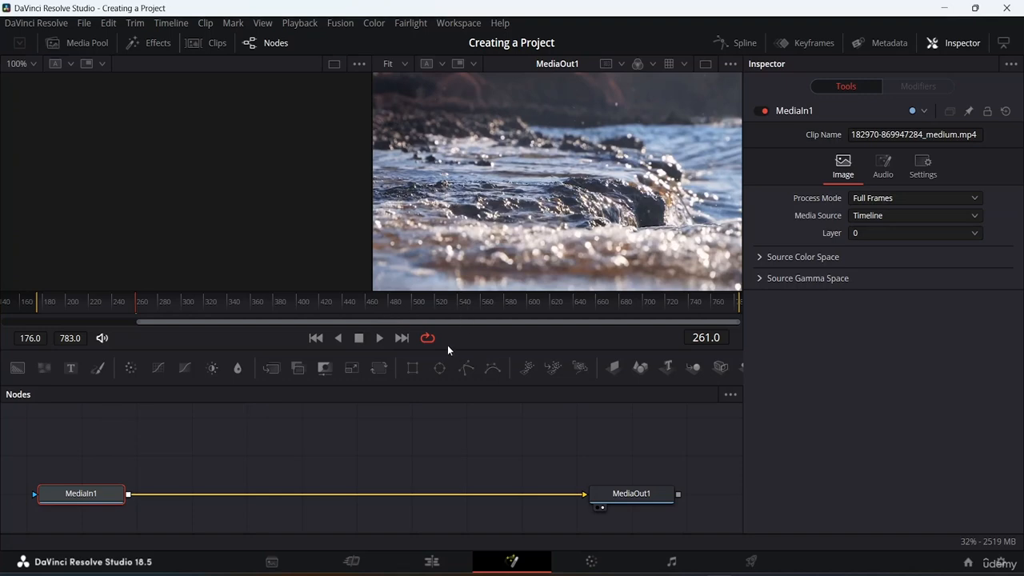
{"action": "left_click_drag", "start_coordinate": [448, 346], "coordinate": [451, 322]}
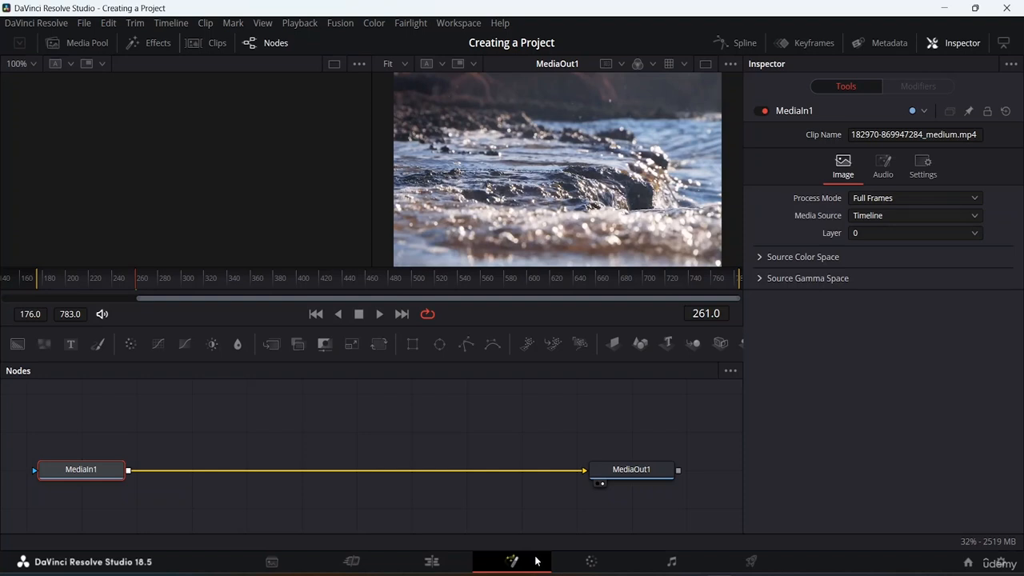
On the Color page, look at the Hue Vs Hue curves and the Parade scopes, returning to Custom curves and Keyframes
{"action": "left_click", "coordinate": [581, 563]}
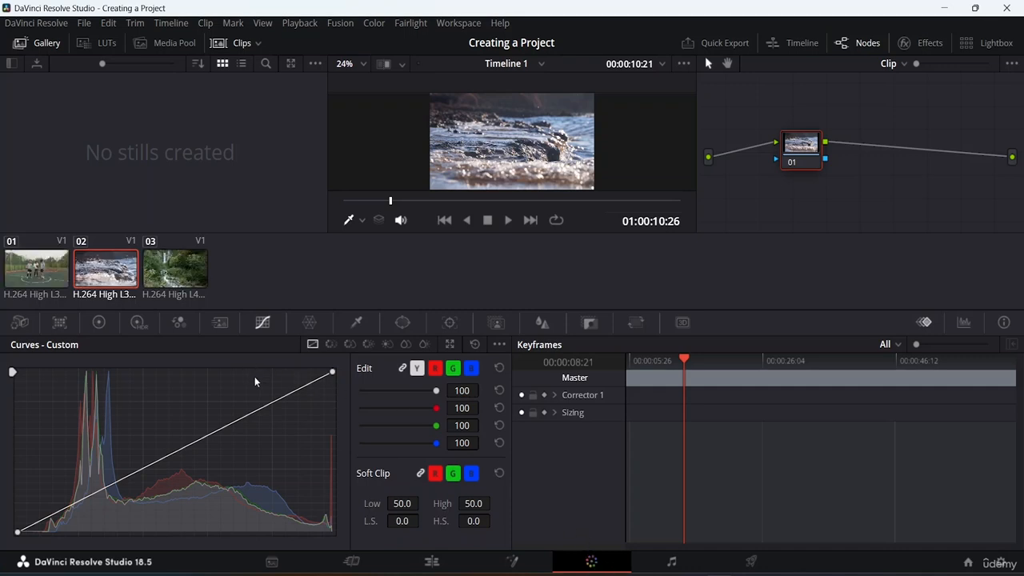
{"action": "left_click", "coordinate": [331, 345]}
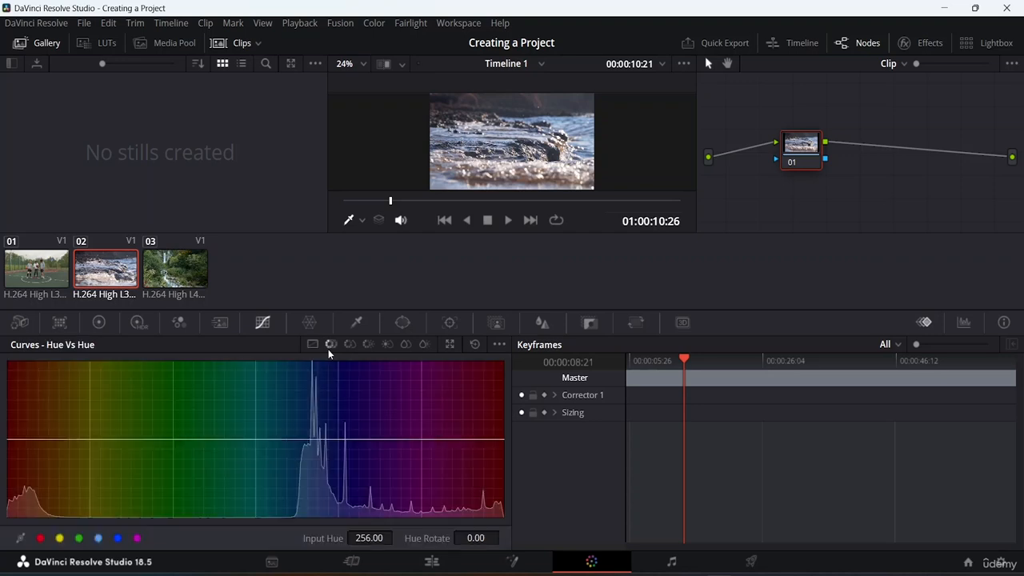
{"action": "left_click", "coordinate": [316, 344]}
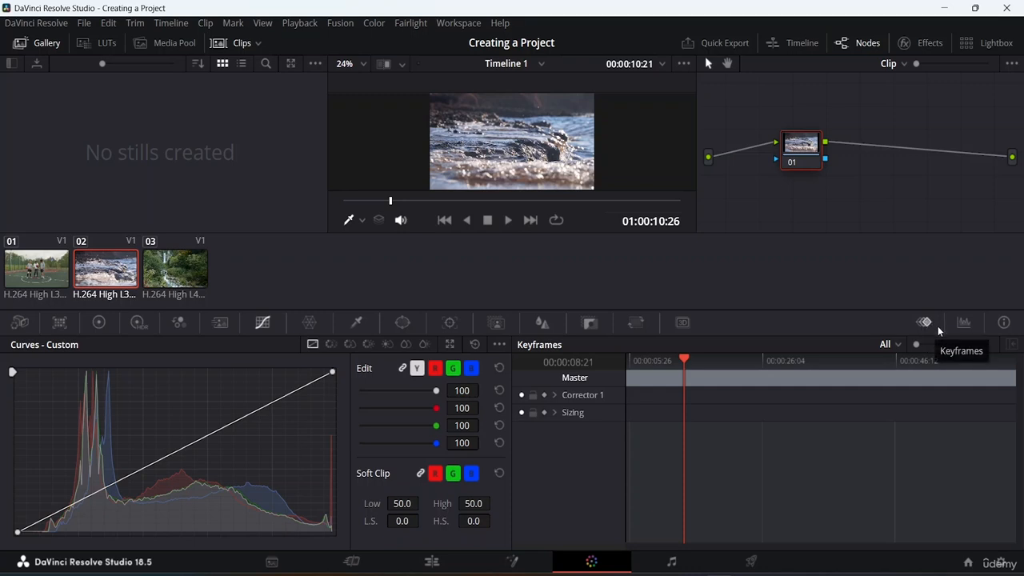
{"action": "left_click", "coordinate": [963, 327]}
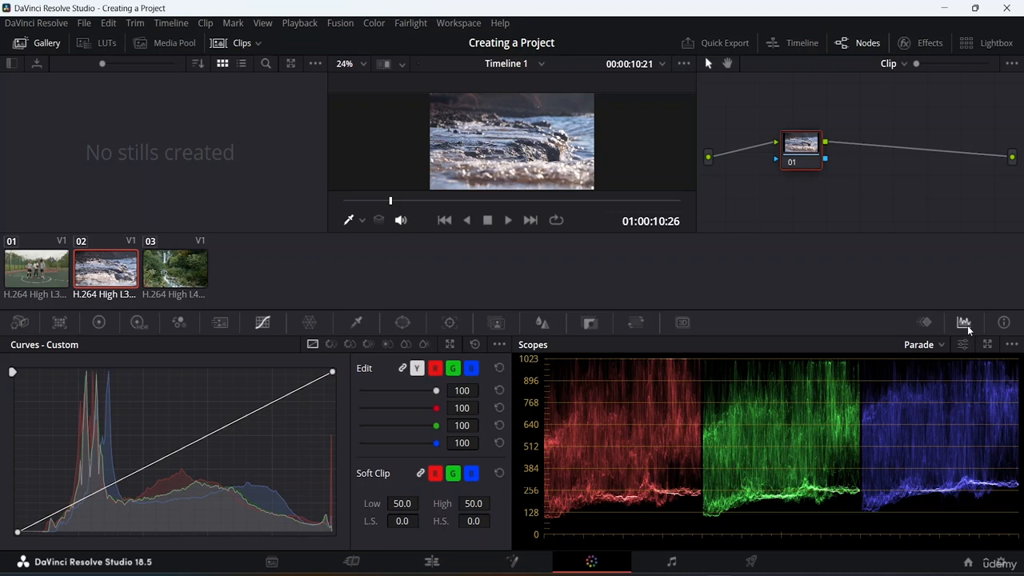
{"action": "left_click", "coordinate": [924, 322]}
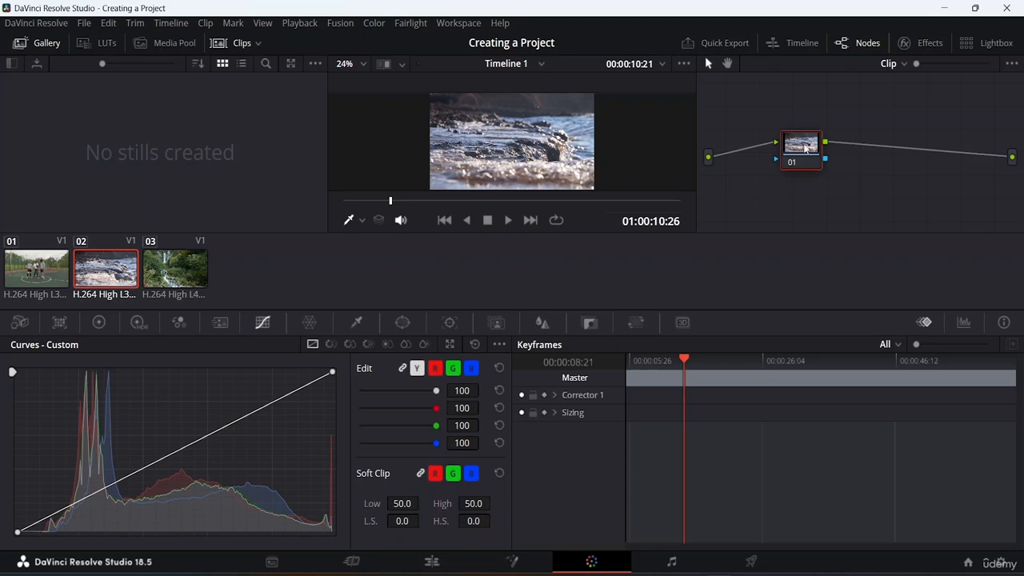
Reposition node 01 of clip 02 slightly in the node graph and step through clips 01, 02 and 03
{"action": "mouse_move", "coordinate": [806, 148]}
{"action": "left_mouse_down"}
{"action": "mouse_move", "coordinate": [789, 131]}
{"action": "mouse_move", "coordinate": [795, 140]}
{"action": "left_mouse_up"}
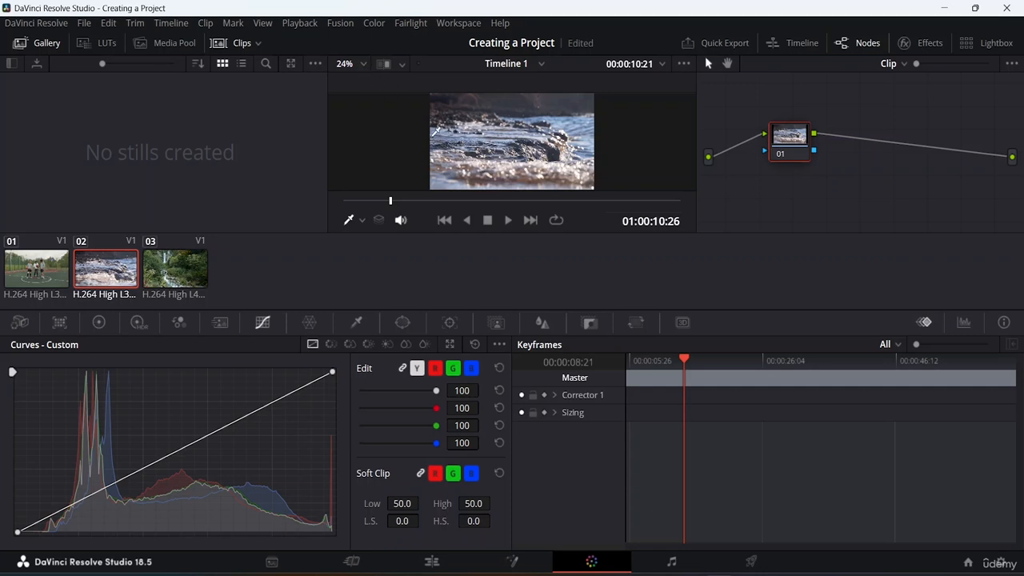
{"action": "left_click", "coordinate": [34, 272]}
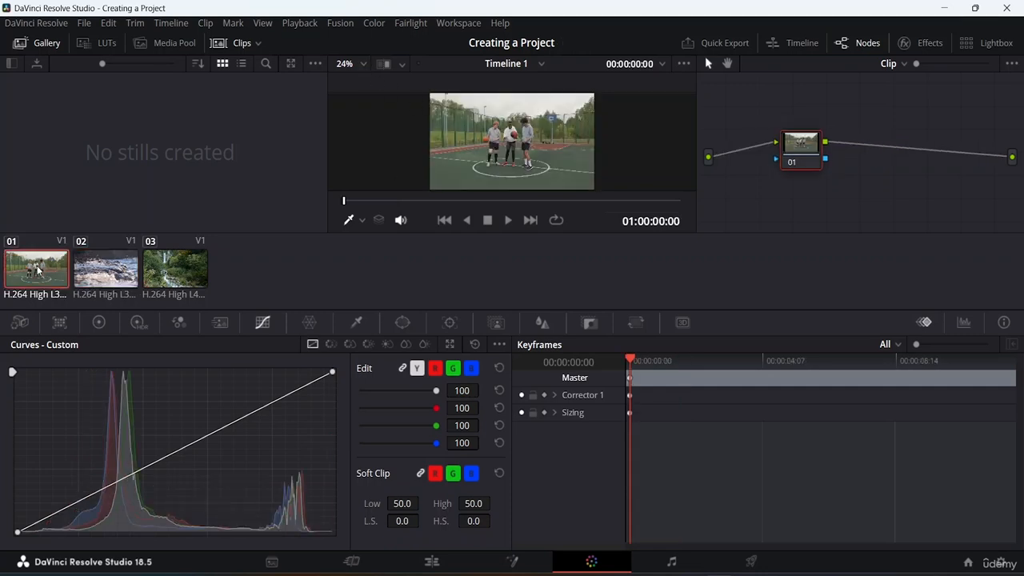
{"action": "left_click", "coordinate": [105, 274]}
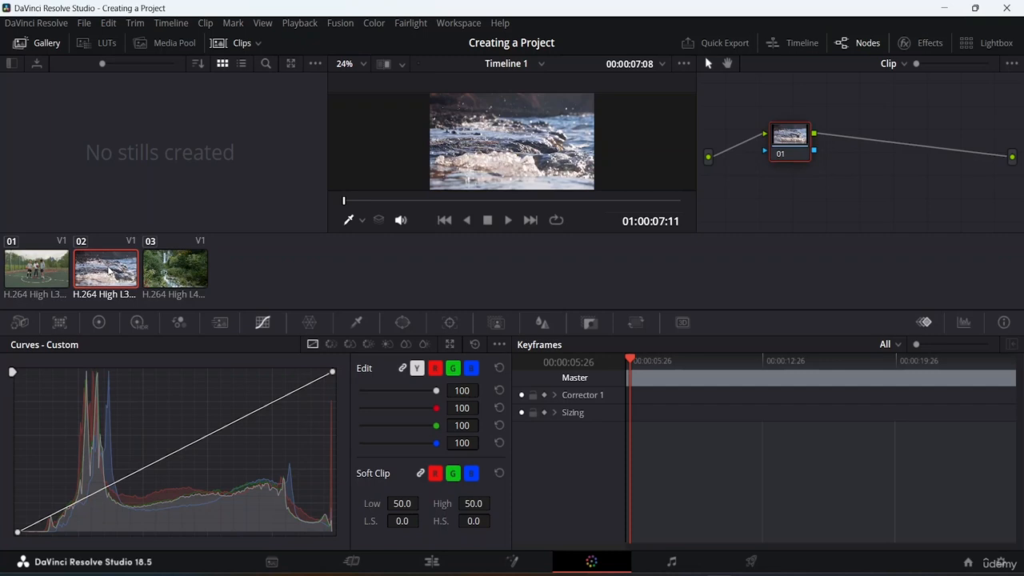
{"action": "left_click", "coordinate": [171, 266]}
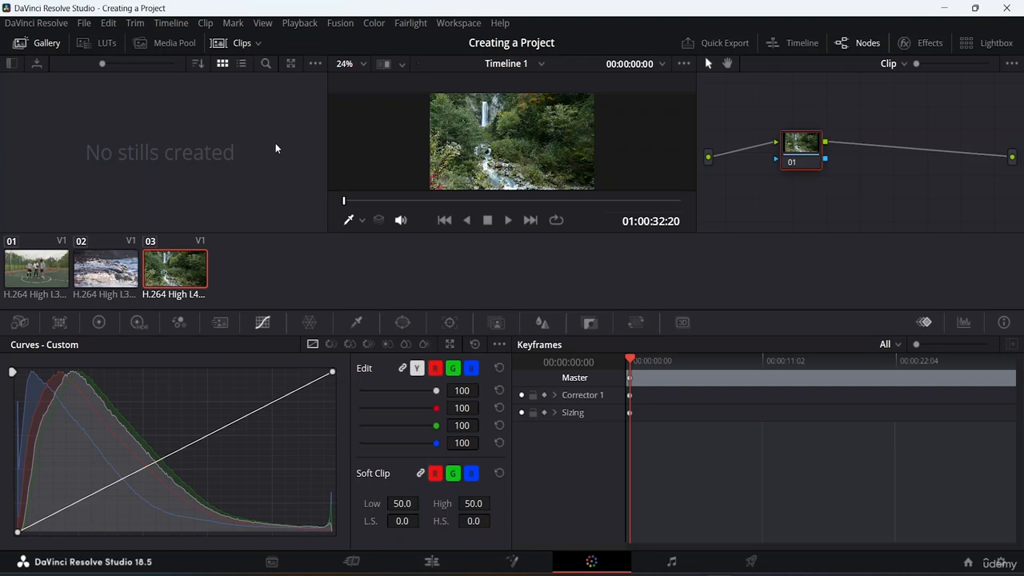
View the Videos bin in the Color page's media pool, and hide both the clip thumbnails and the media pool
{"action": "left_click", "coordinate": [184, 45]}
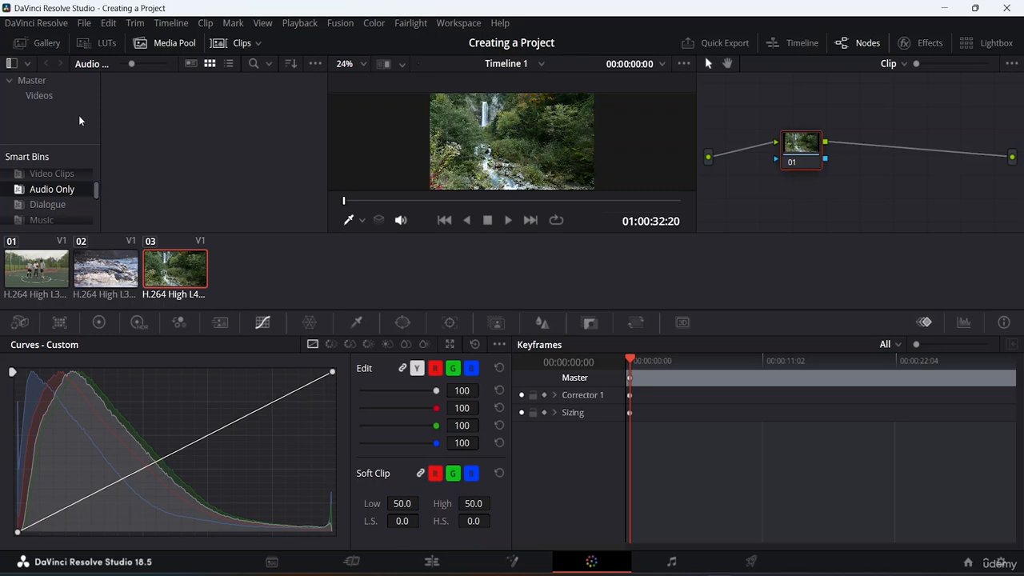
{"action": "left_click", "coordinate": [48, 96]}
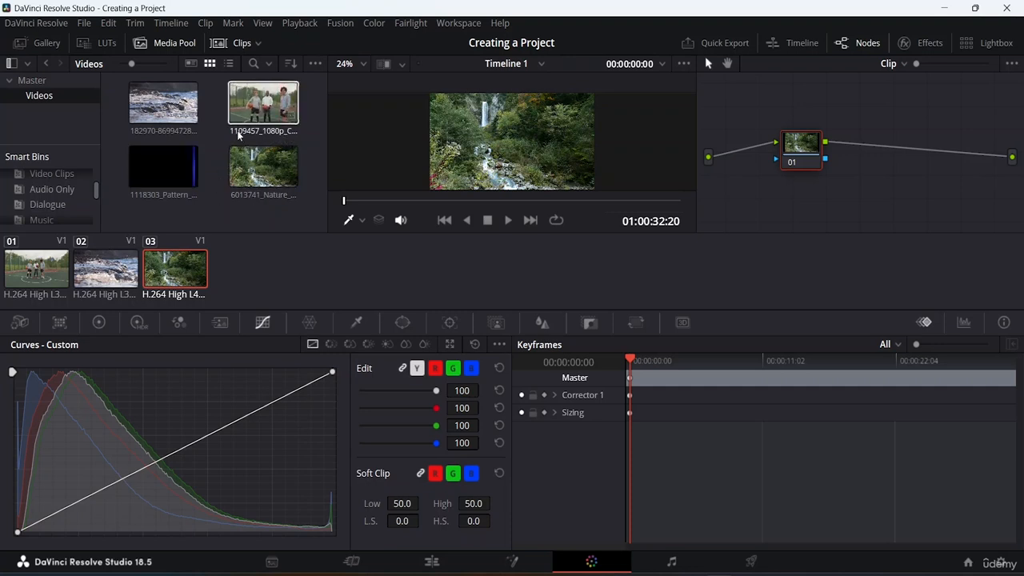
{"action": "left_click", "coordinate": [225, 47]}
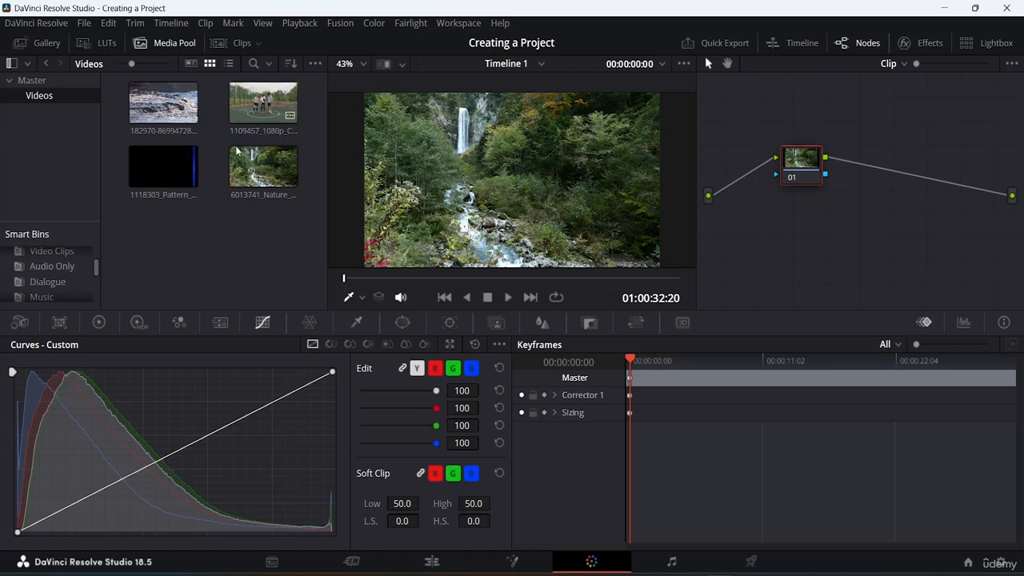
{"action": "left_click", "coordinate": [182, 44]}
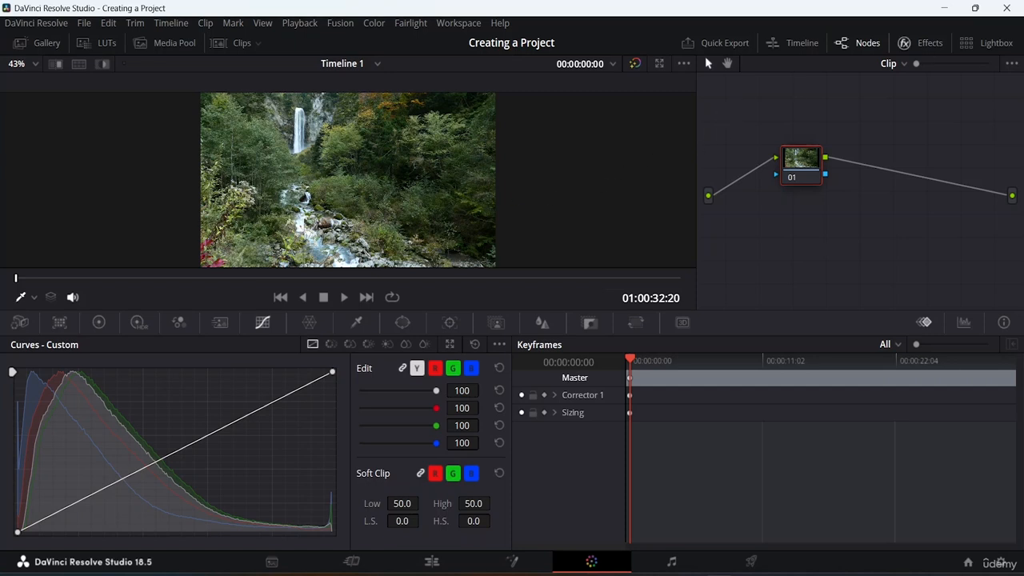
Open the effects library and look through its Resolve FX categories, including Blur, Color and Revival
{"action": "left_click", "coordinate": [925, 48]}
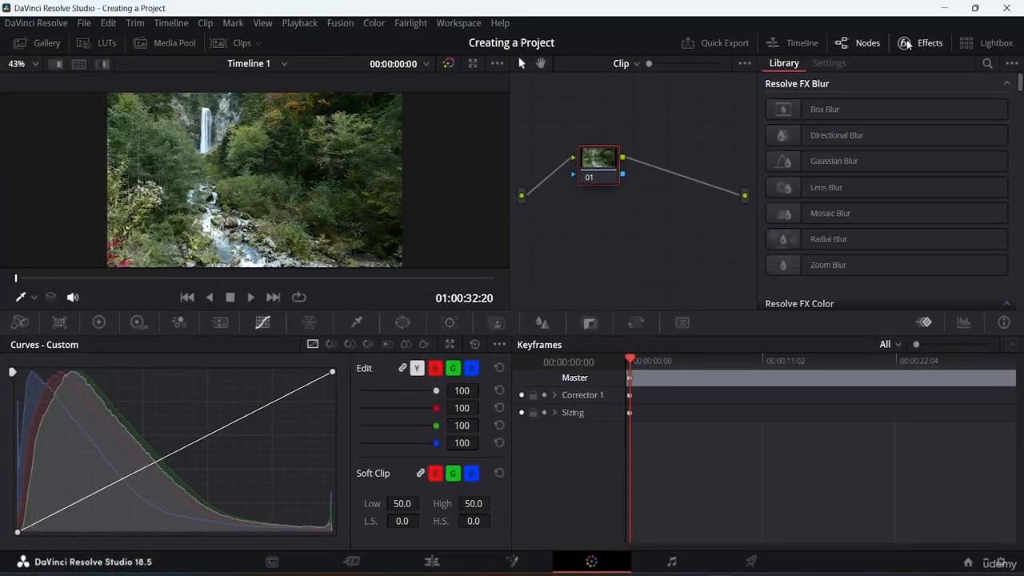
{"action": "scroll", "coordinate": [869, 158], "scroll_direction": "down", "scroll_amount": 15}
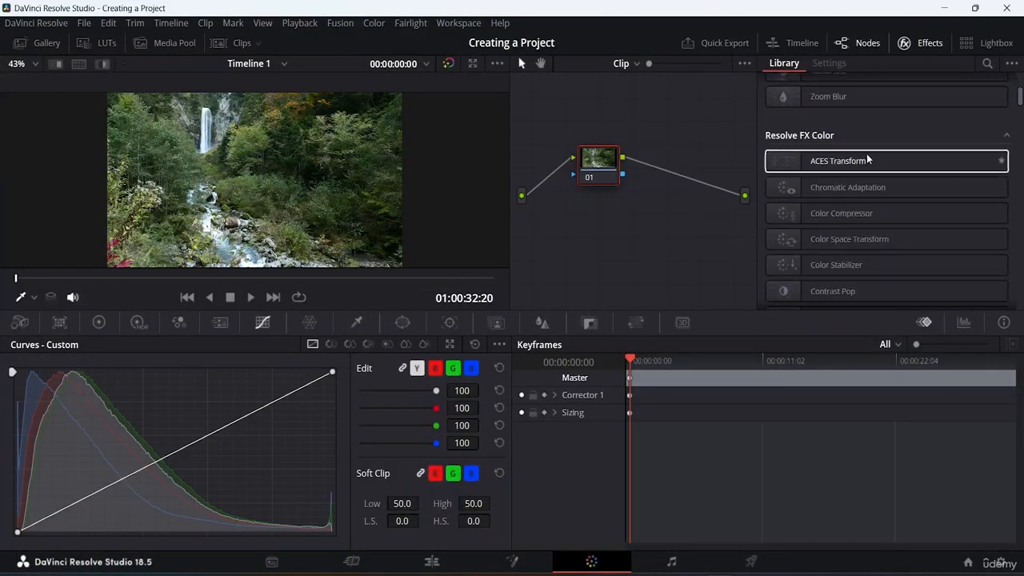
{"action": "scroll", "coordinate": [865, 152], "scroll_direction": "down", "scroll_amount": 5}
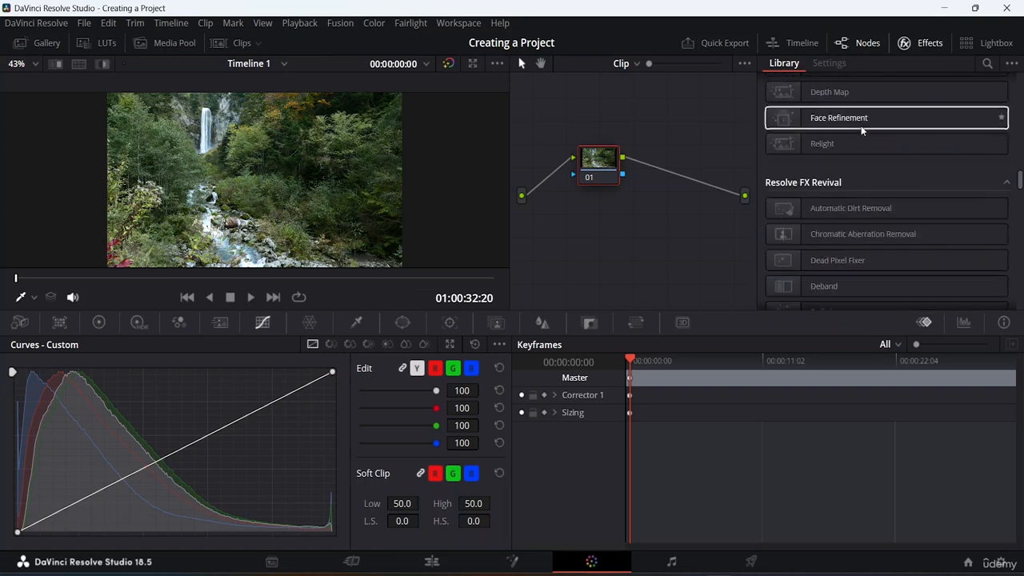
{"action": "scroll", "coordinate": [861, 125], "scroll_direction": "up", "scroll_amount": 10}
{"action": "scroll", "coordinate": [861, 127], "scroll_direction": "up", "scroll_amount": 10}
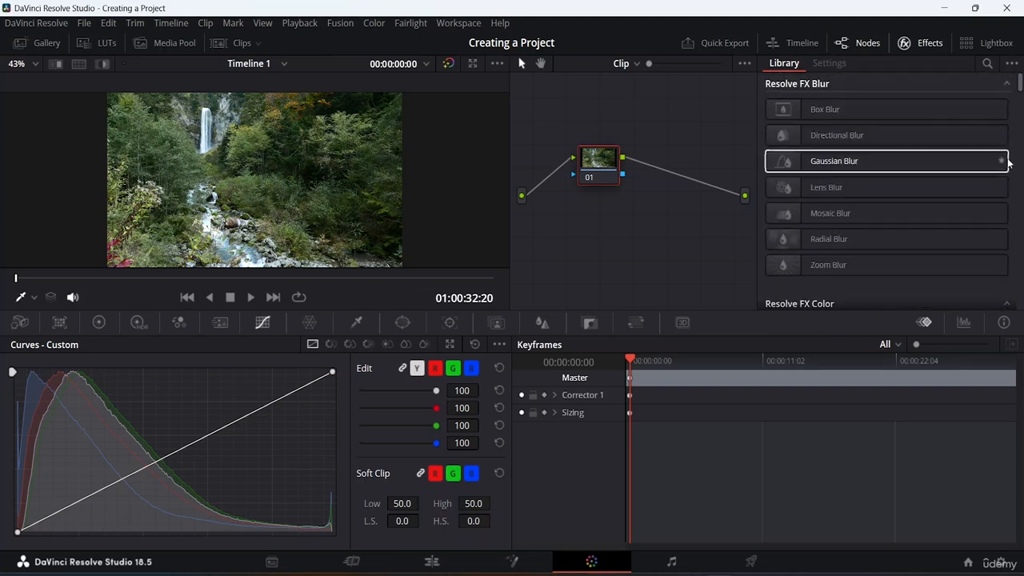
{"action": "scroll", "coordinate": [1015, 173], "scroll_direction": "down", "scroll_amount": 3}
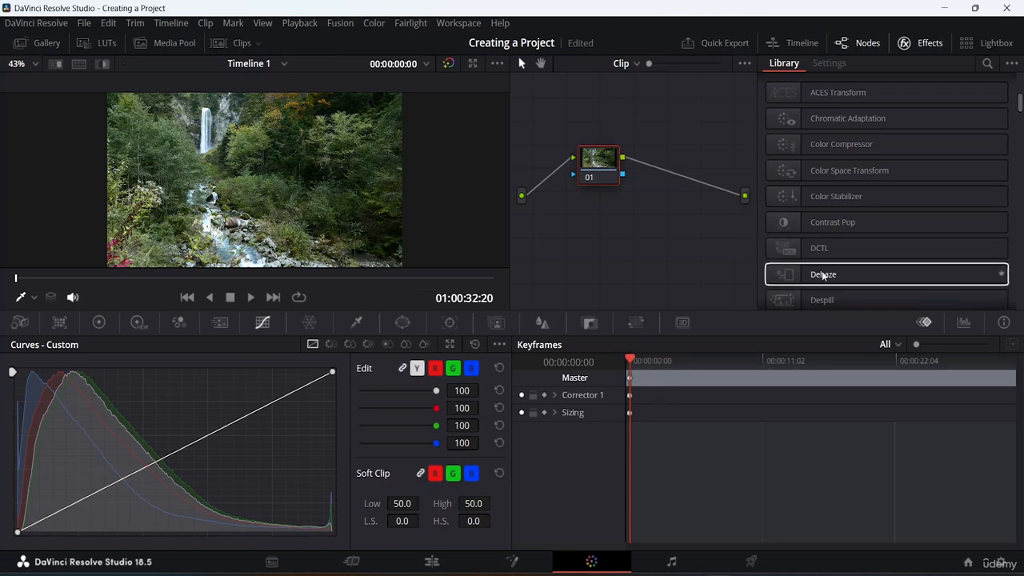
Hide the effects library and the node graph, and show the timeline beneath the Color page viewer
{"action": "left_click", "coordinate": [930, 44]}
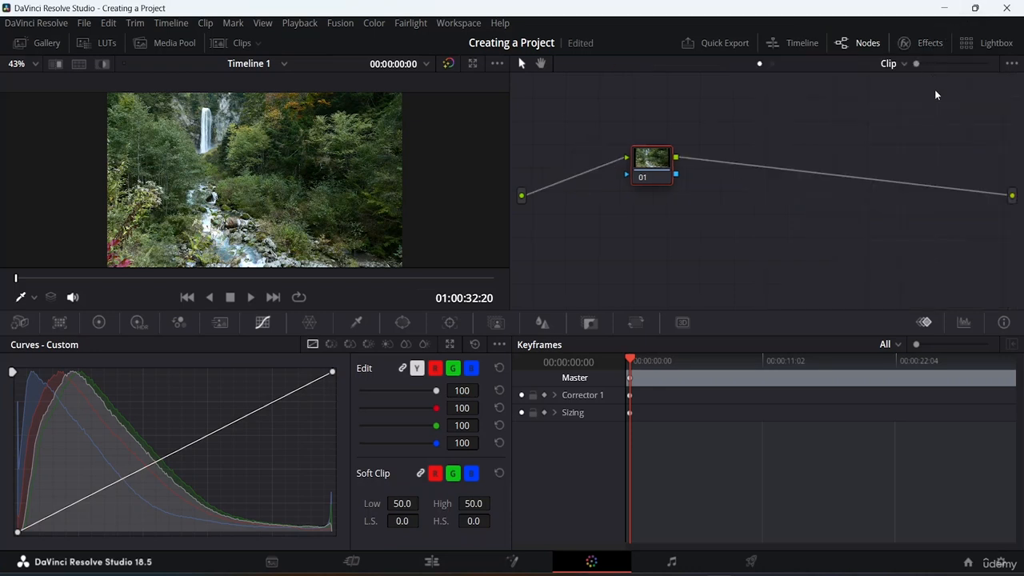
{"action": "left_click", "coordinate": [875, 43]}
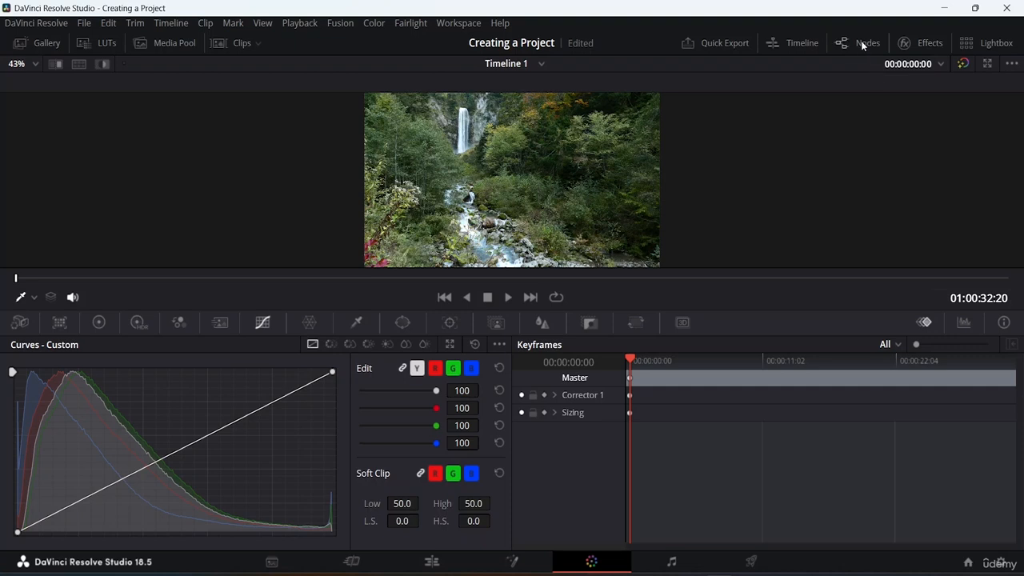
{"action": "left_click", "coordinate": [800, 42]}
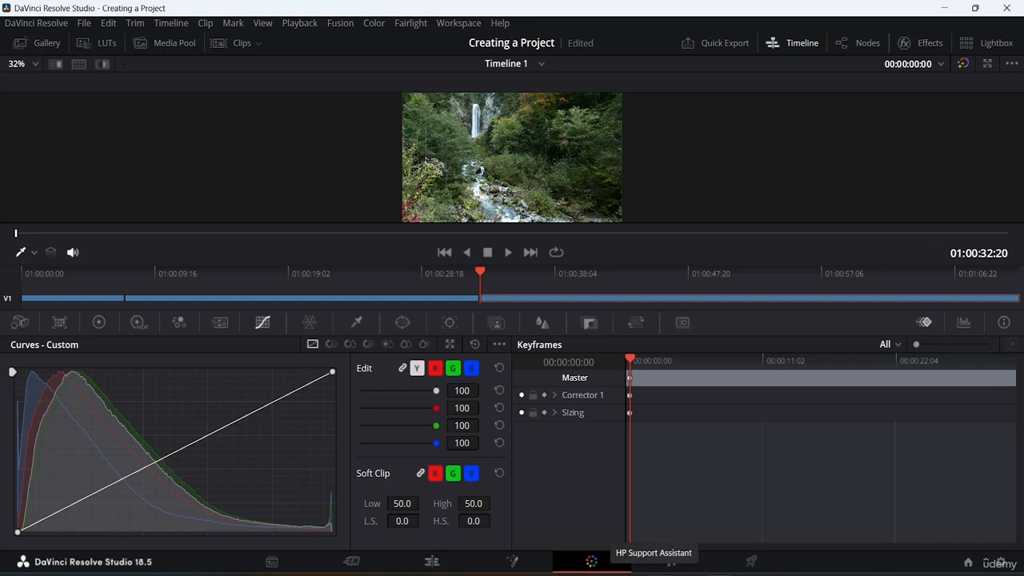
Switch to the Fairlight page and show the Sound Library
{"action": "left_click", "coordinate": [674, 562]}
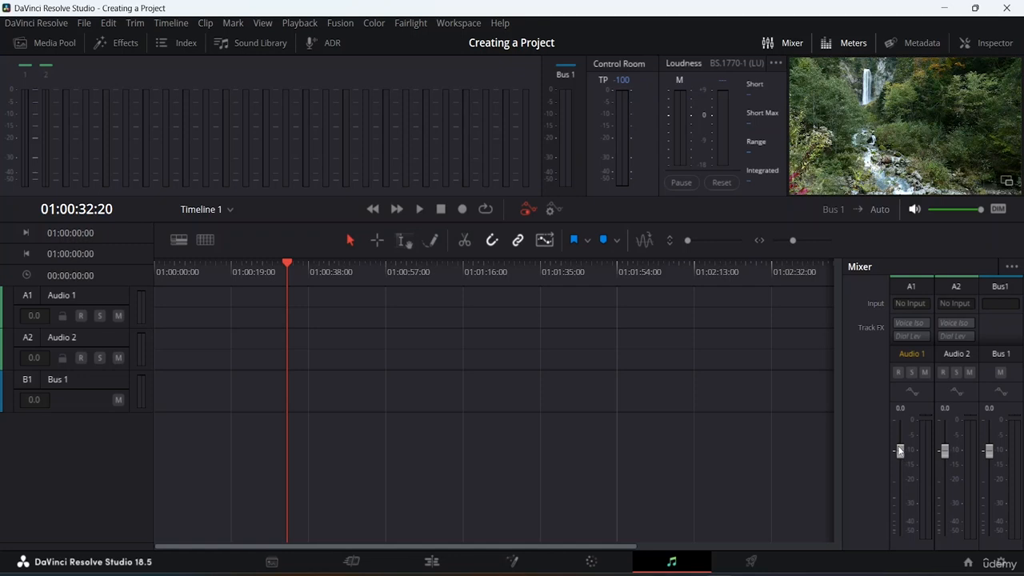
{"action": "left_click", "coordinate": [266, 40]}
{"action": "left_click", "coordinate": [266, 40]}
{"action": "left_click", "coordinate": [266, 41]}
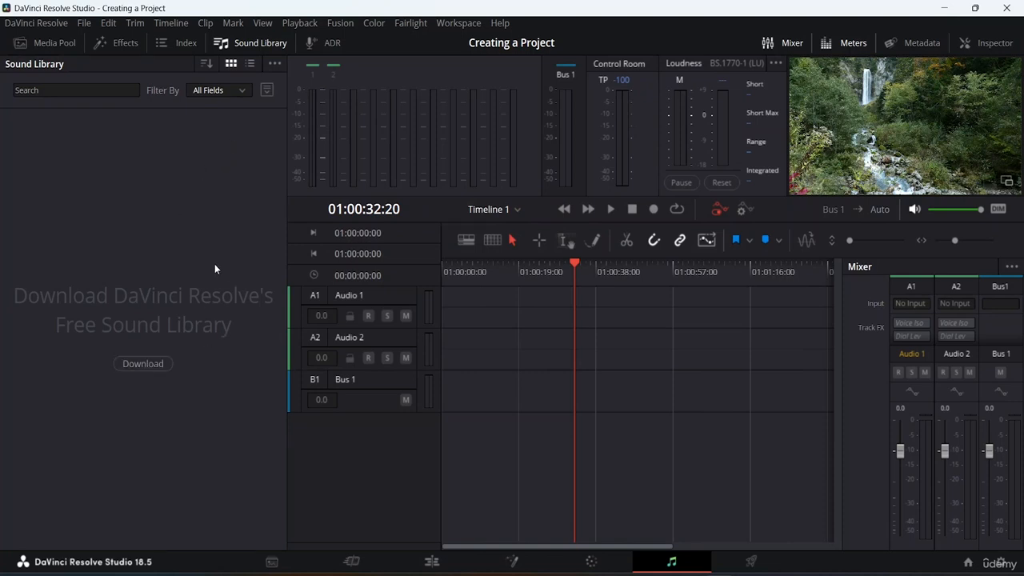
Open the free sound library's download page in the browser, dismiss its registration form and return to DaVinci Resolve
{"action": "left_click", "coordinate": [156, 363]}
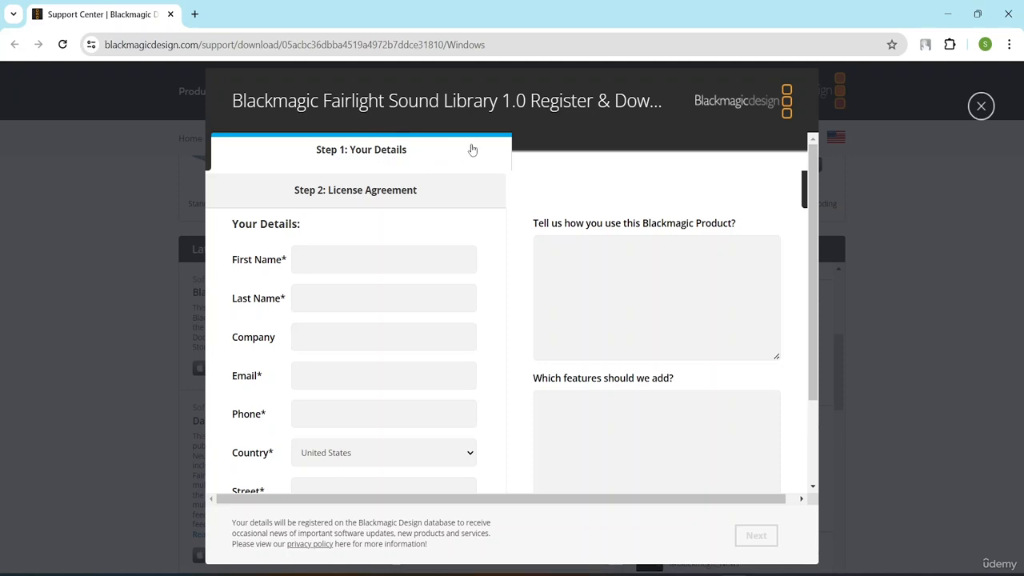
{"action": "left_click", "coordinate": [982, 108]}
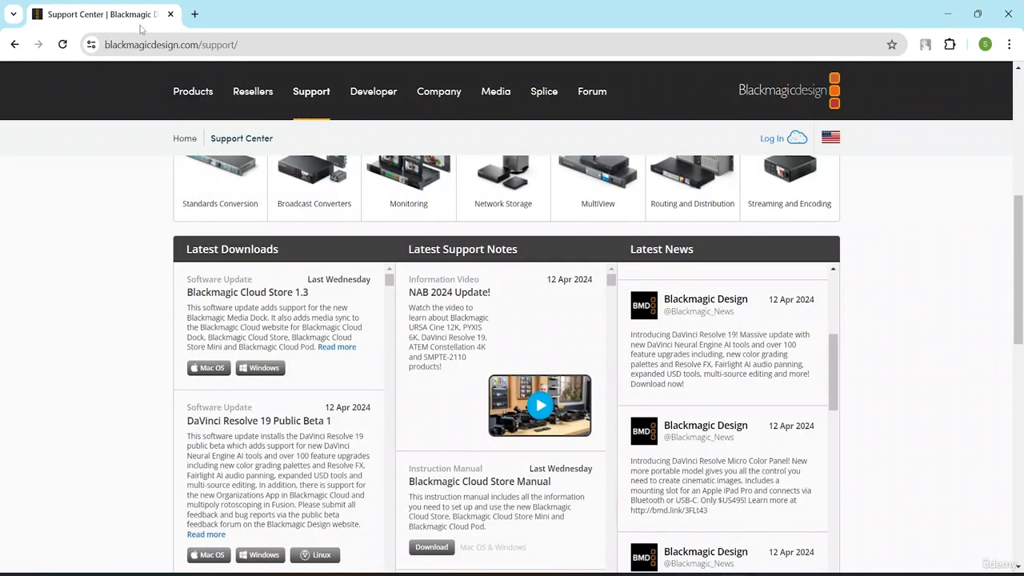
{"action": "left_click", "coordinate": [170, 15]}
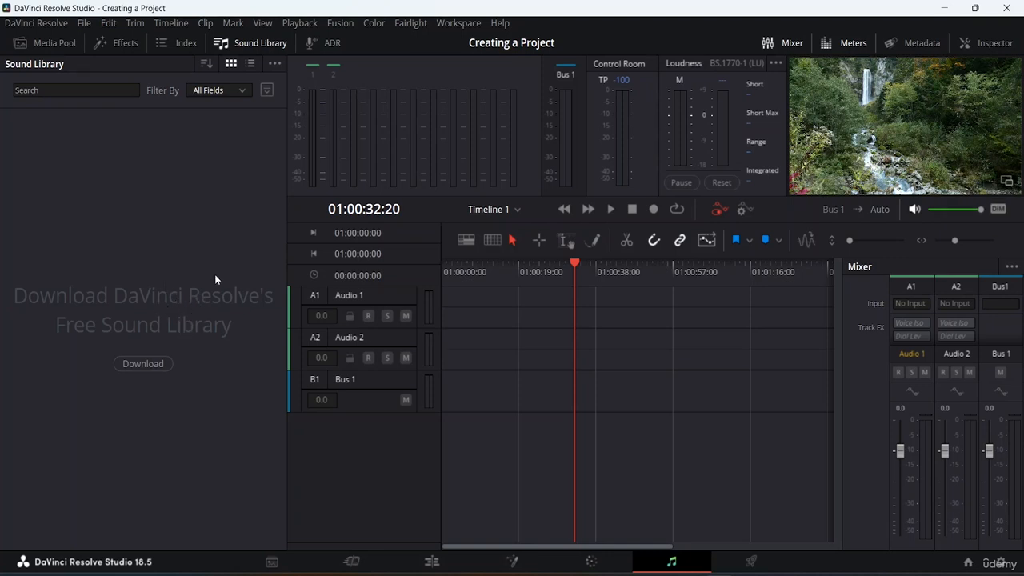
Switch to the Deliver page, look through the Custom Export video settings and expand the Advanced Settings
{"action": "left_click", "coordinate": [754, 562]}
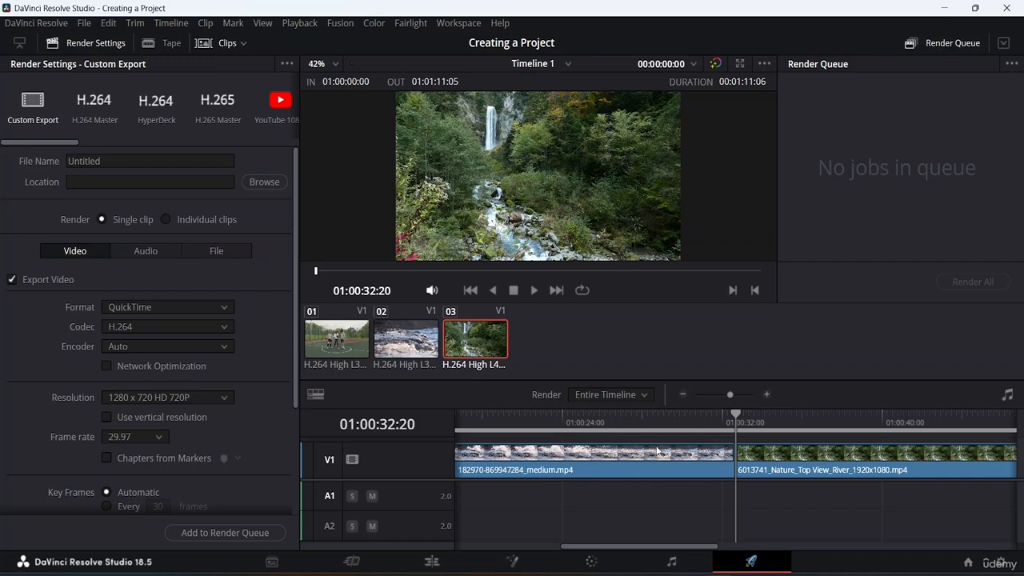
{"action": "scroll", "coordinate": [164, 320], "scroll_direction": "down", "scroll_amount": 3}
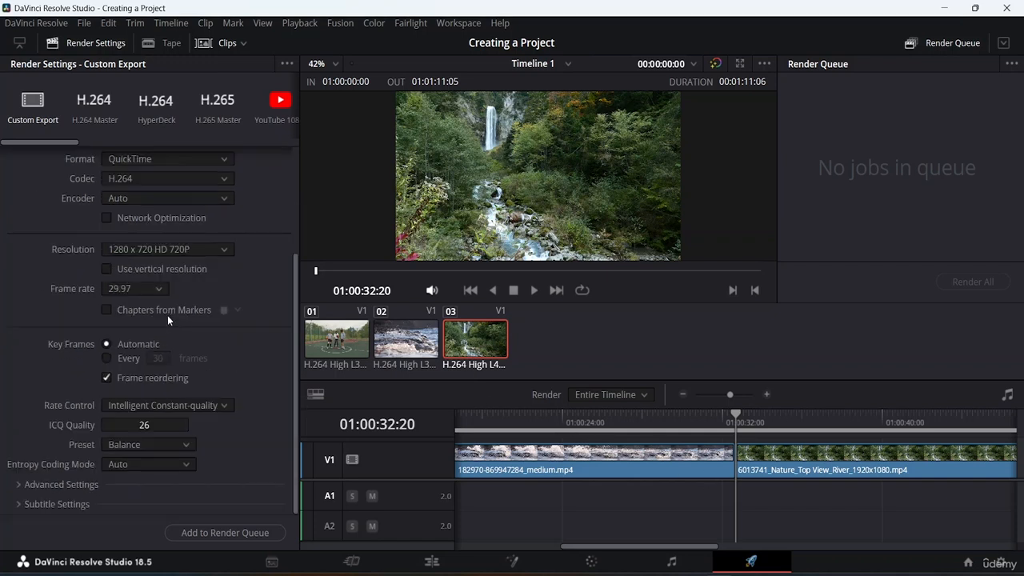
{"action": "scroll", "coordinate": [170, 304], "scroll_direction": "up", "scroll_amount": 3}
{"action": "scroll", "coordinate": [160, 316], "scroll_direction": "down", "scroll_amount": 3}
{"action": "scroll", "coordinate": [156, 316], "scroll_direction": "up", "scroll_amount": 1}
{"action": "scroll", "coordinate": [154, 316], "scroll_direction": "down", "scroll_amount": 1}
{"action": "left_click", "coordinate": [27, 486]}
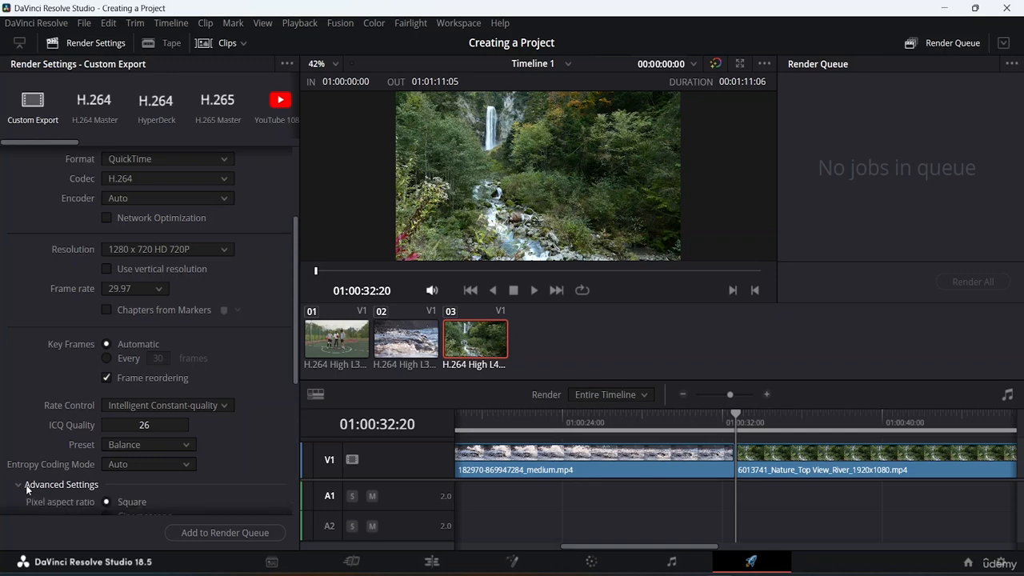
Look through the Advanced Settings and the rest of the Custom Export video settings
{"action": "scroll", "coordinate": [131, 410], "scroll_direction": "down", "scroll_amount": 10}
{"action": "scroll", "coordinate": [157, 340], "scroll_direction": "up", "scroll_amount": 9}
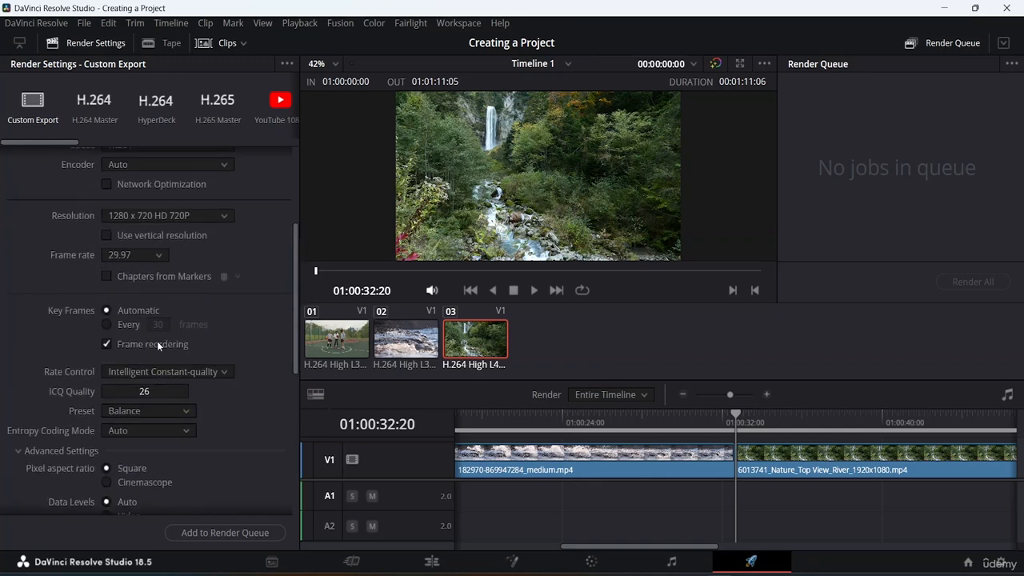
{"action": "scroll", "coordinate": [156, 341], "scroll_direction": "up", "scroll_amount": 5}
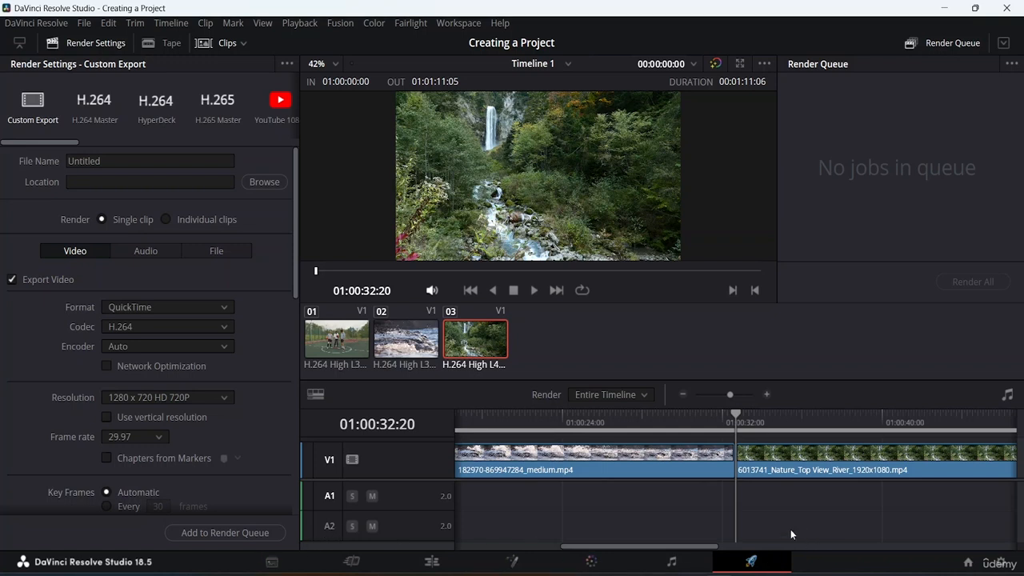
Switch to the Media page, select the river clip in the Videos bin and look through its Inspector properties
{"action": "left_click", "coordinate": [271, 563]}
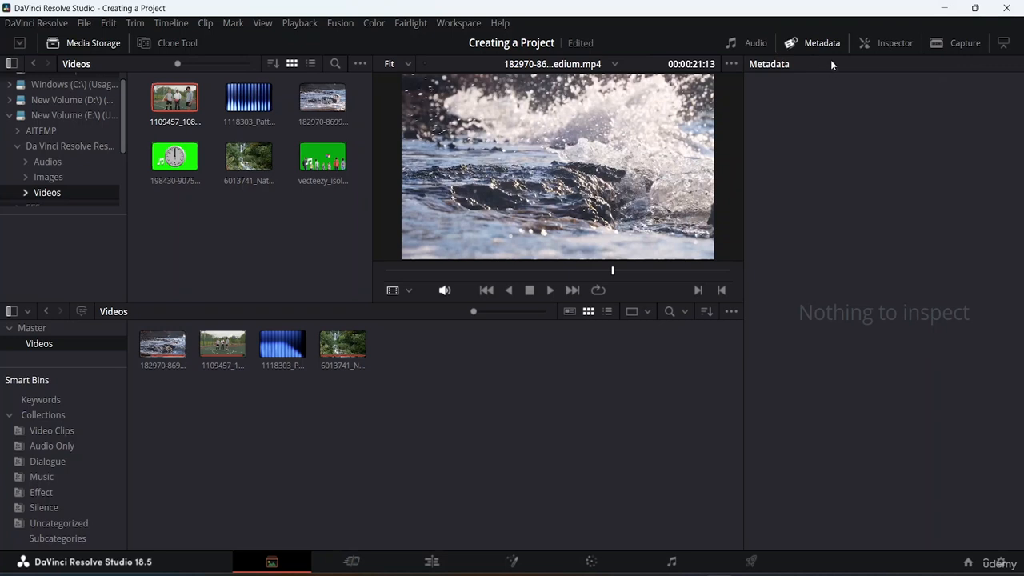
{"action": "left_click", "coordinate": [340, 350]}
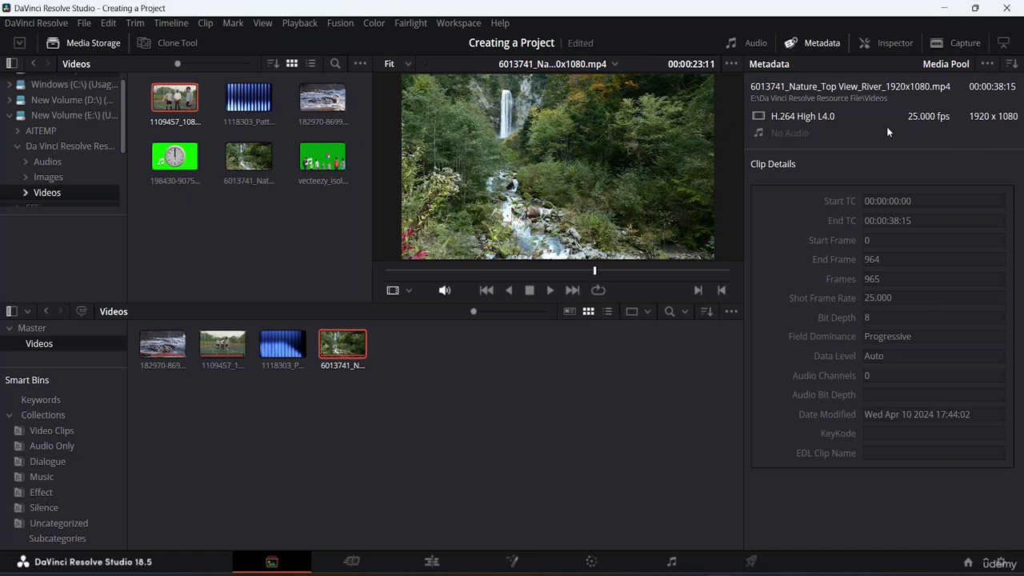
{"action": "left_click", "coordinate": [881, 41]}
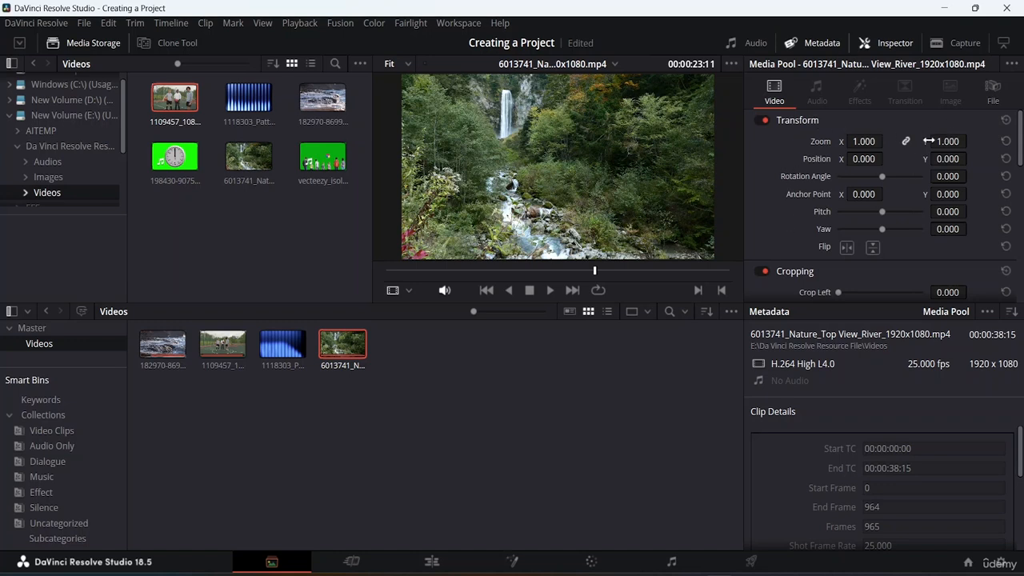
{"action": "scroll", "coordinate": [832, 256], "scroll_direction": "down", "scroll_amount": 10}
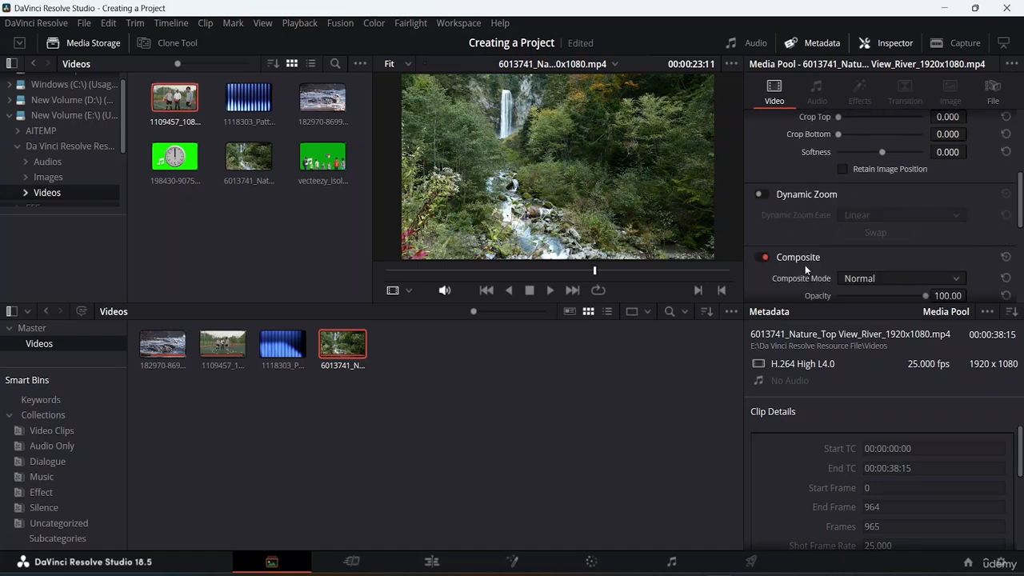
{"action": "scroll", "coordinate": [824, 228], "scroll_direction": "up", "scroll_amount": 10}
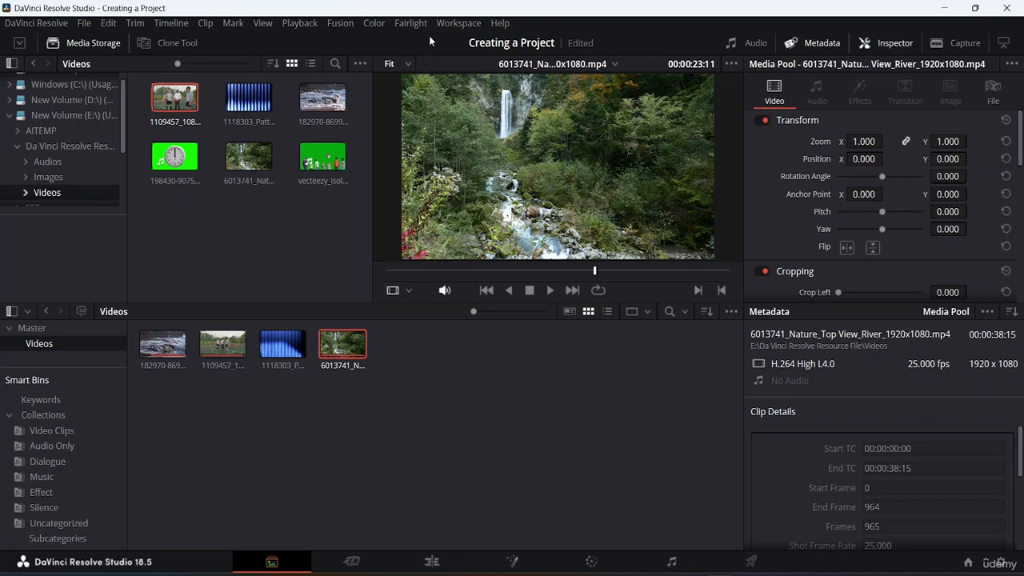
Hide the page navigation bar and show it again
{"action": "left_click", "coordinate": [458, 22]}
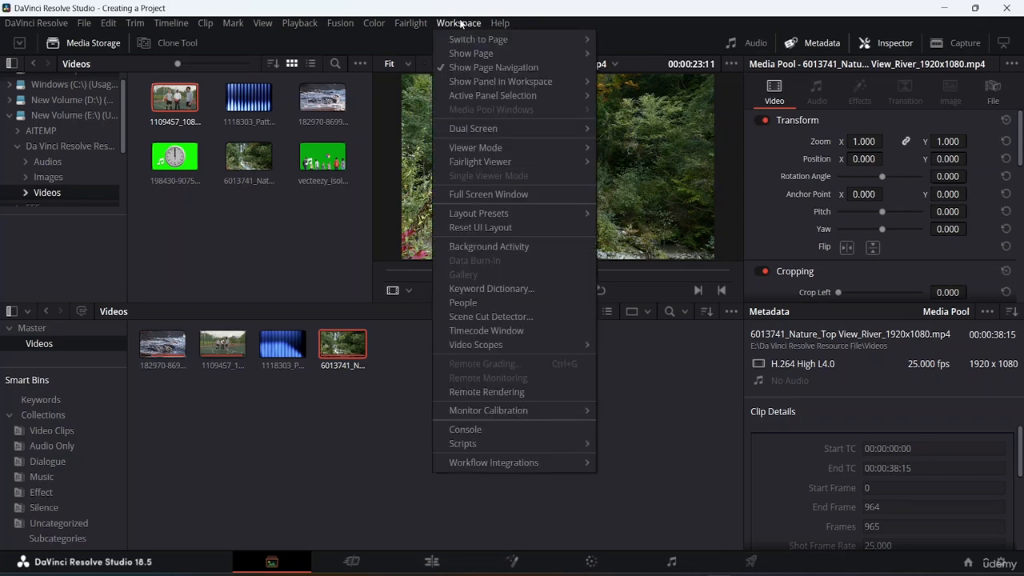
{"action": "left_click", "coordinate": [462, 67]}
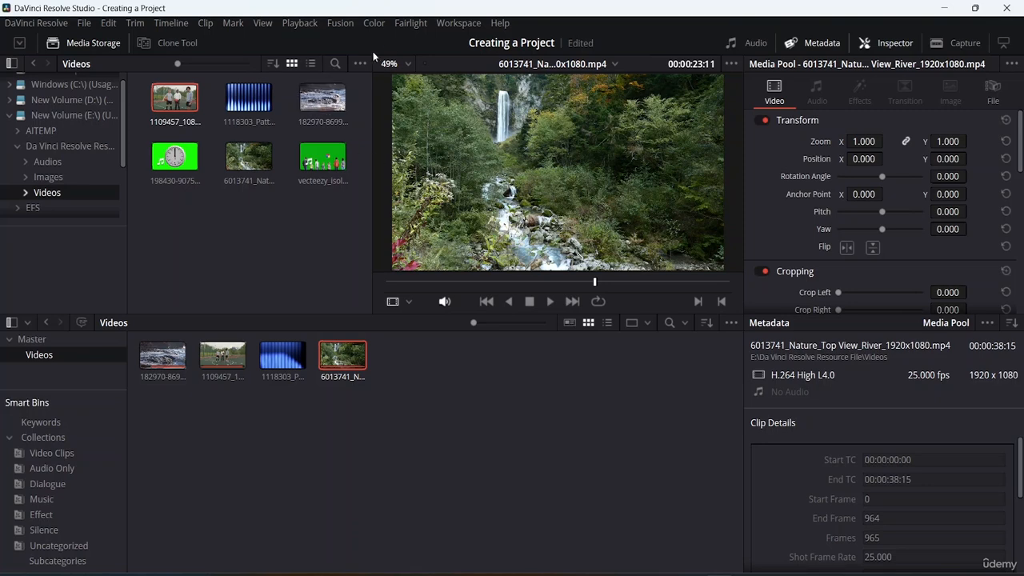
{"action": "left_click", "coordinate": [459, 23]}
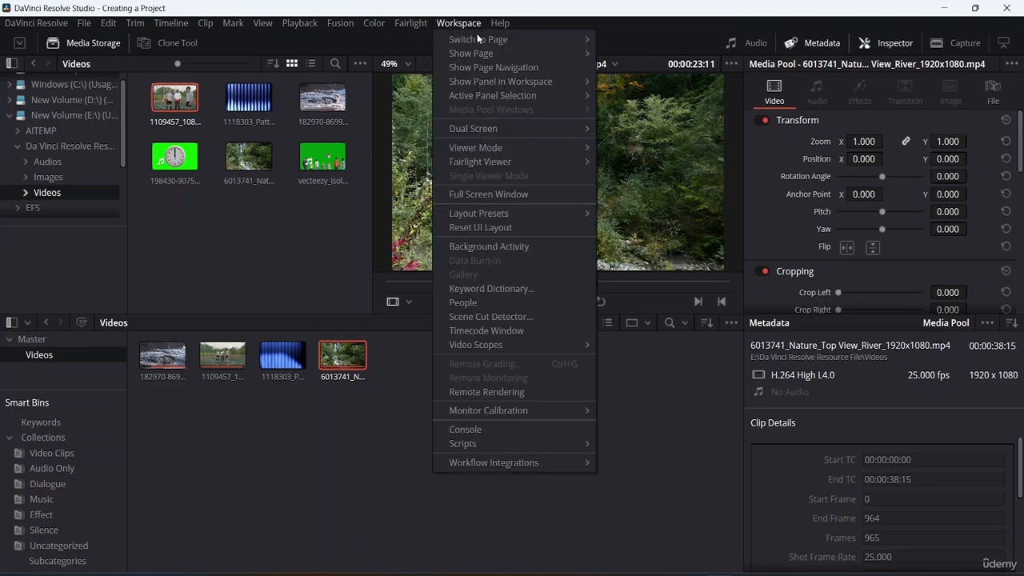
{"action": "left_click", "coordinate": [486, 67]}
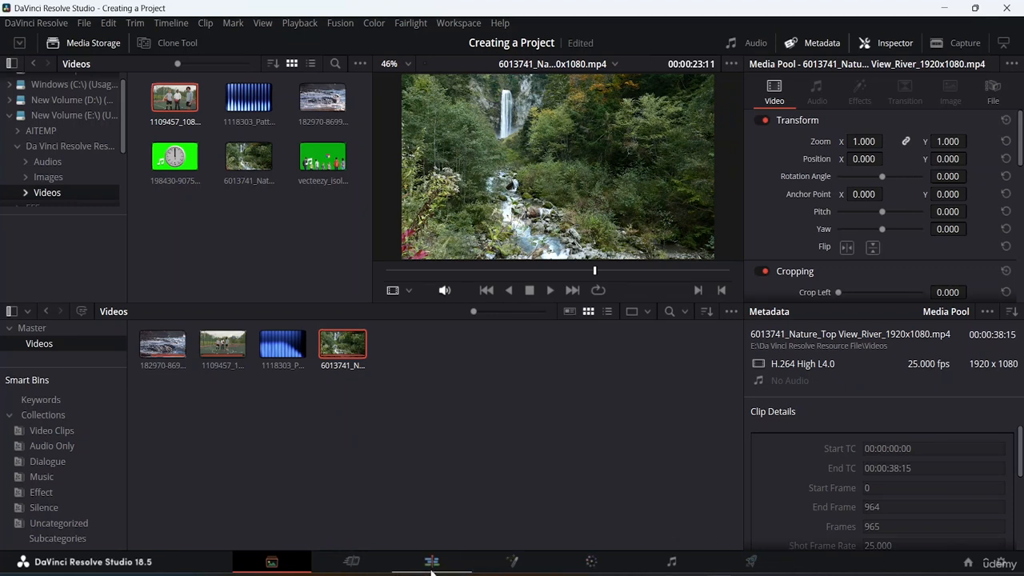
Narrow the media storage browser and enlarge the viewer area, and reset the interface layout to its default
{"action": "left_click", "coordinate": [453, 25]}
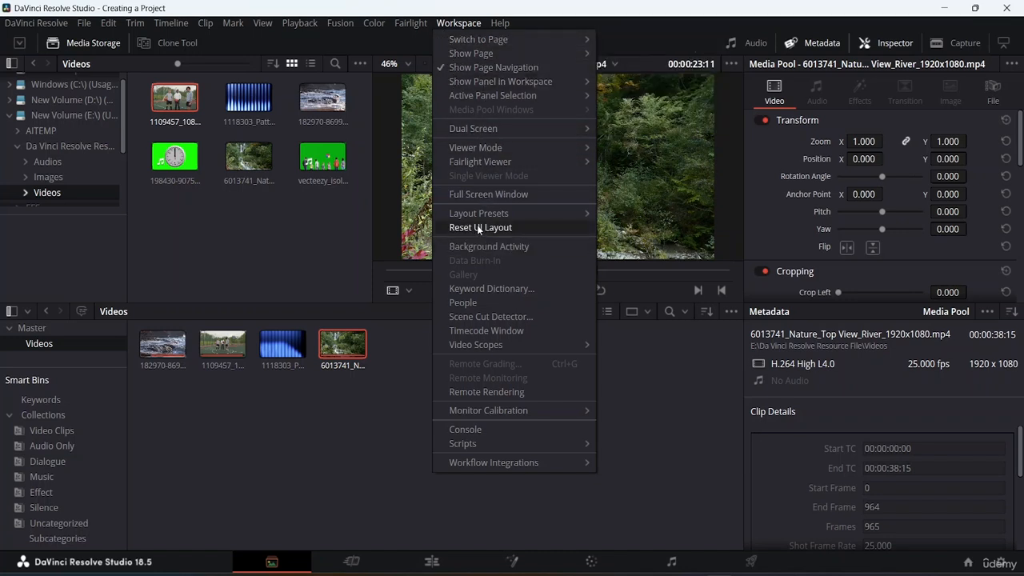
{"action": "left_click", "coordinate": [374, 438]}
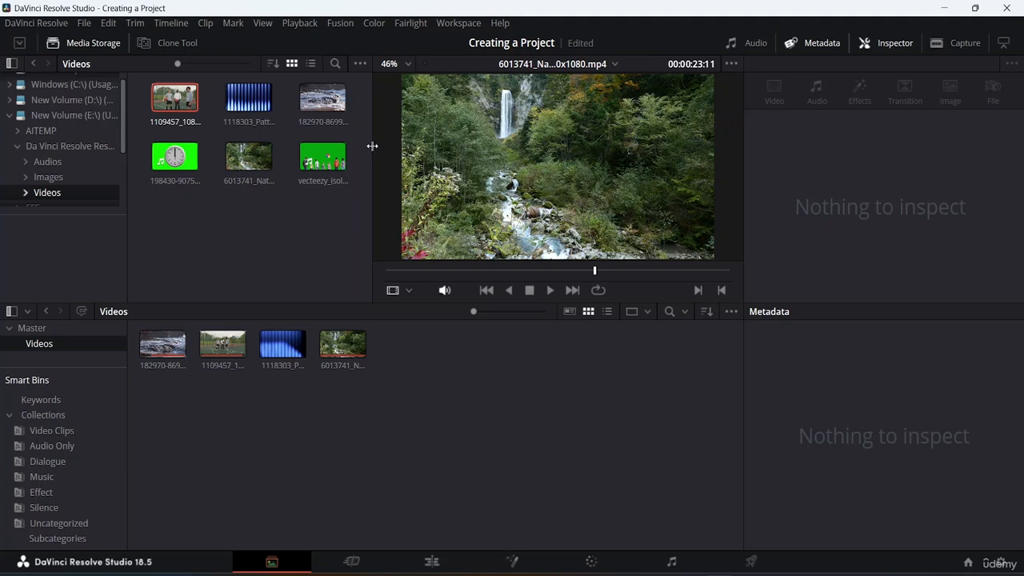
{"action": "left_click_drag", "start_coordinate": [371, 144], "coordinate": [194, 144]}
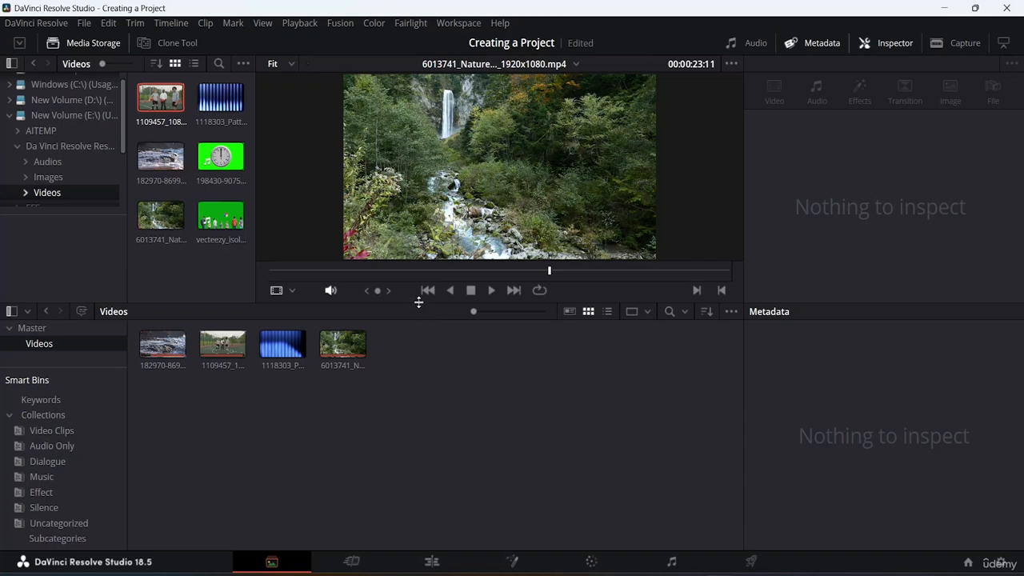
{"action": "left_click_drag", "start_coordinate": [418, 302], "coordinate": [416, 351]}
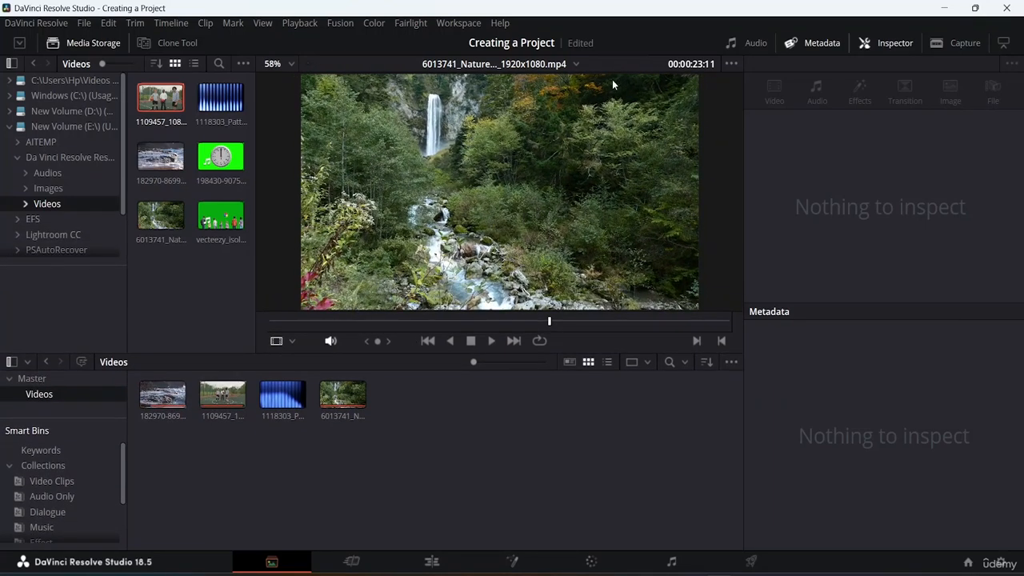
{"action": "left_click", "coordinate": [444, 23]}
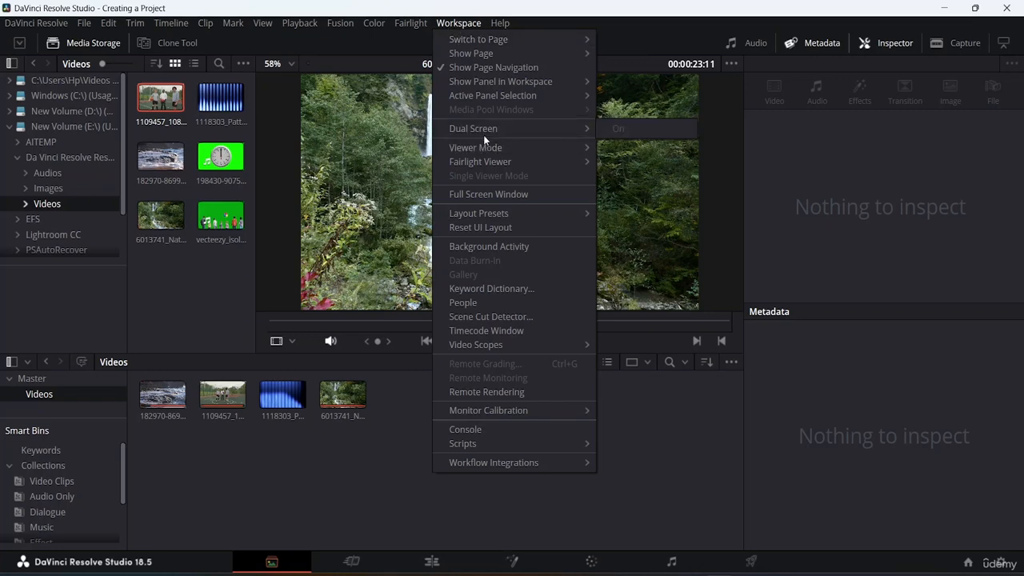
{"action": "left_click", "coordinate": [483, 229]}
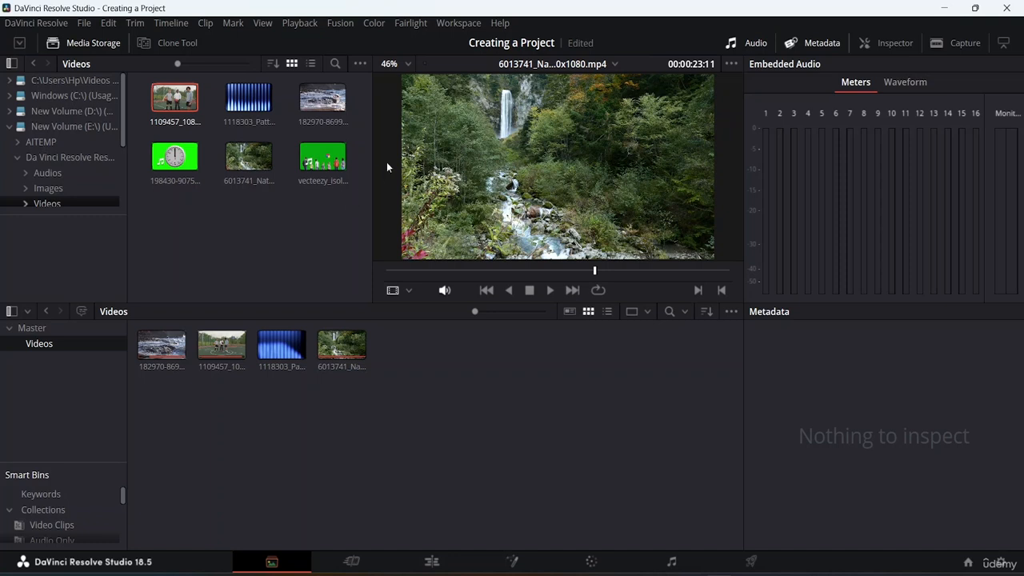
Hide the page navigation bar and remove Fusion from the shown pages
{"action": "left_click", "coordinate": [459, 23]}
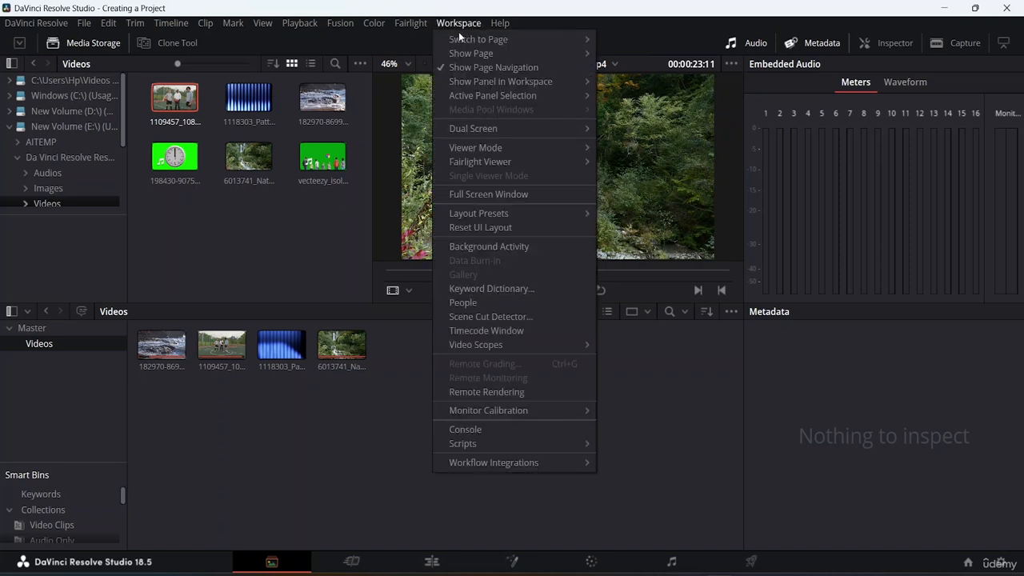
{"action": "mouse_move", "coordinate": [461, 39]}
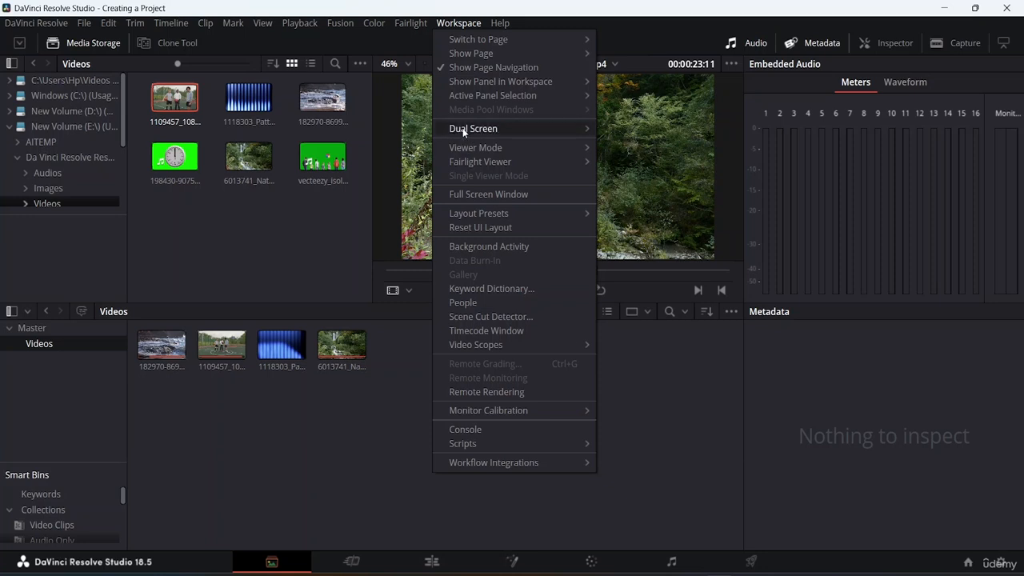
{"action": "left_click", "coordinate": [459, 67]}
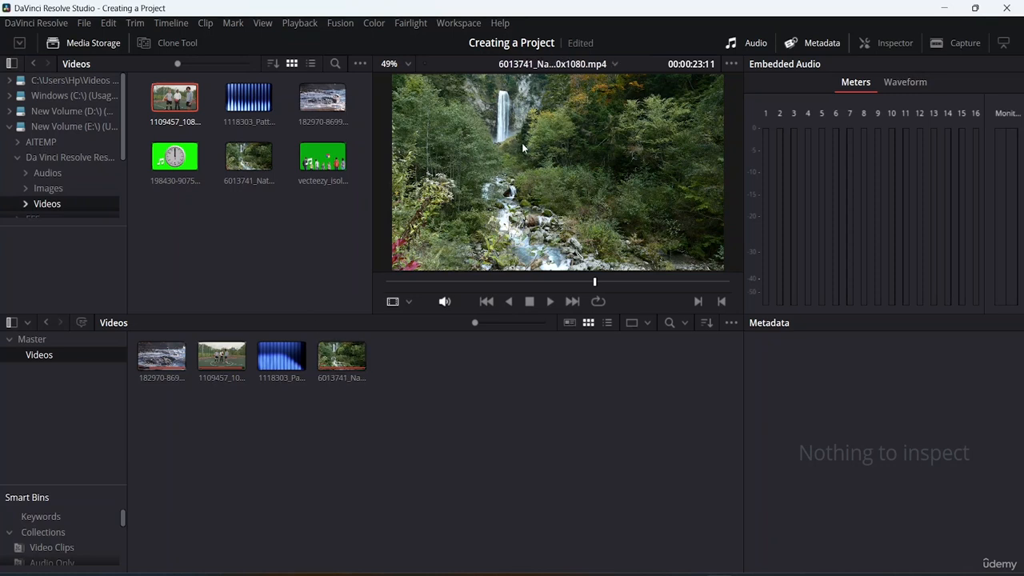
{"action": "left_click", "coordinate": [461, 24]}
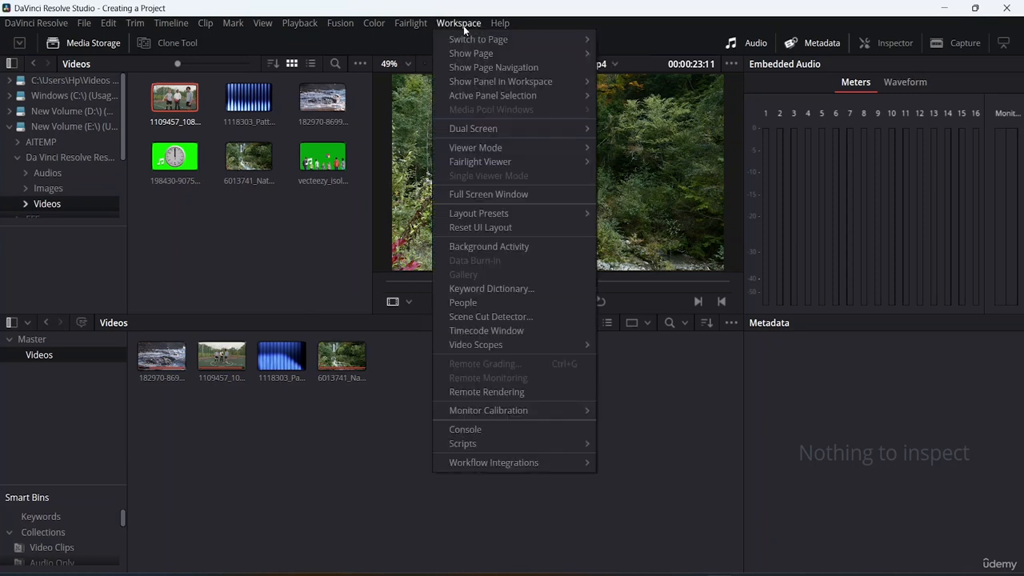
{"action": "mouse_move", "coordinate": [477, 44]}
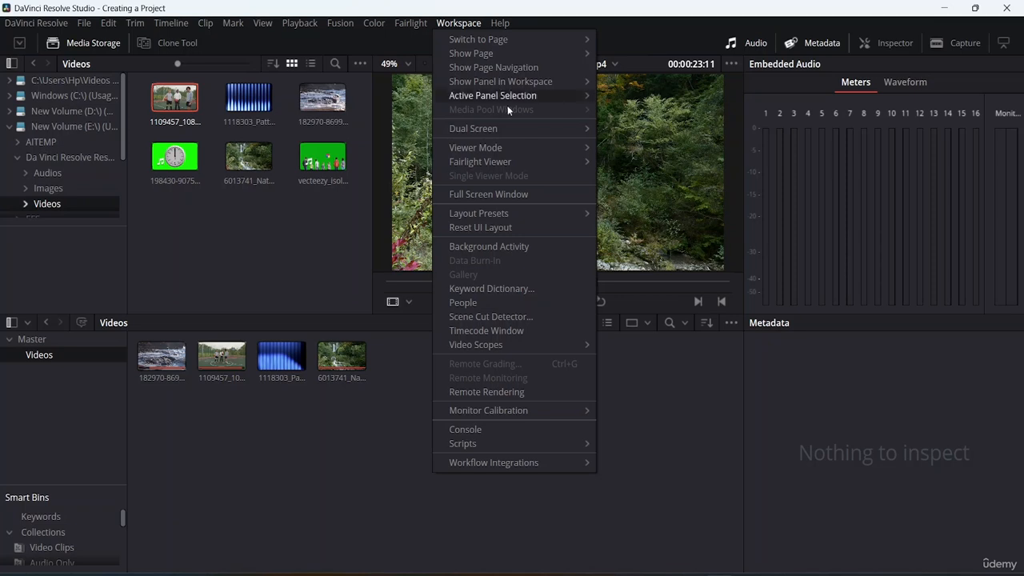
{"action": "mouse_move", "coordinate": [516, 58]}
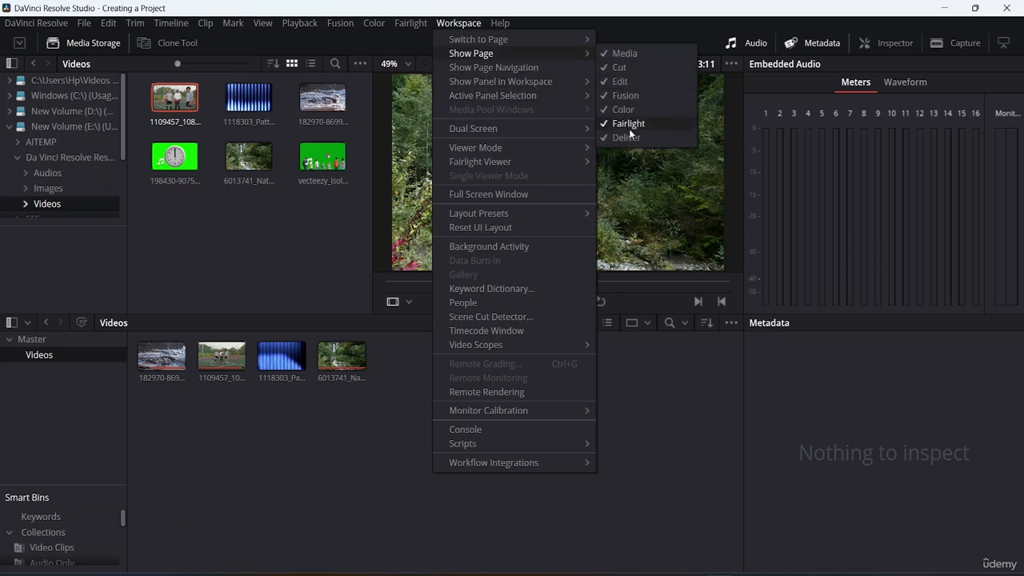
{"action": "left_click", "coordinate": [636, 94]}
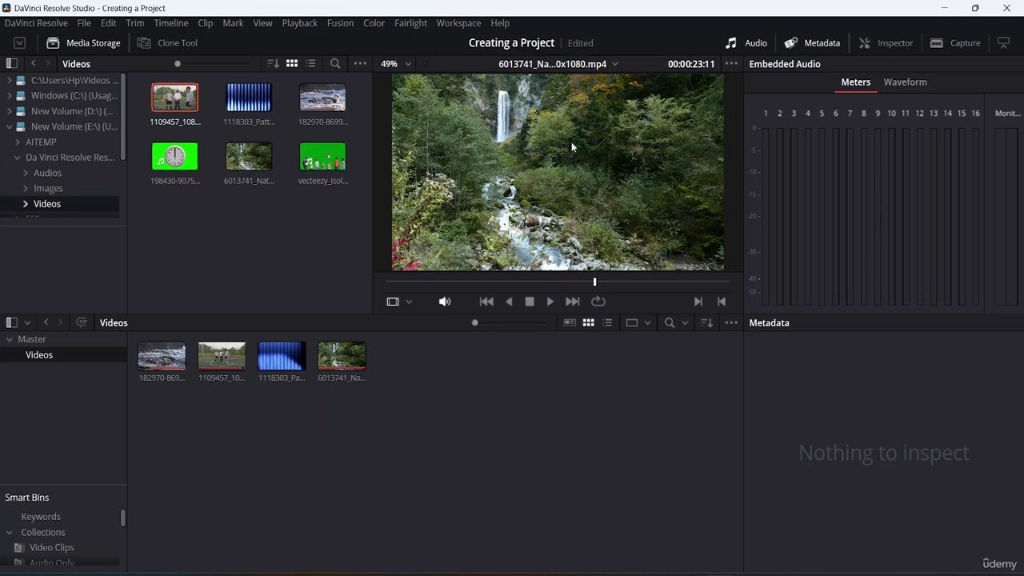
Turn the display of the page navigation bar back on
{"action": "left_click", "coordinate": [472, 24]}
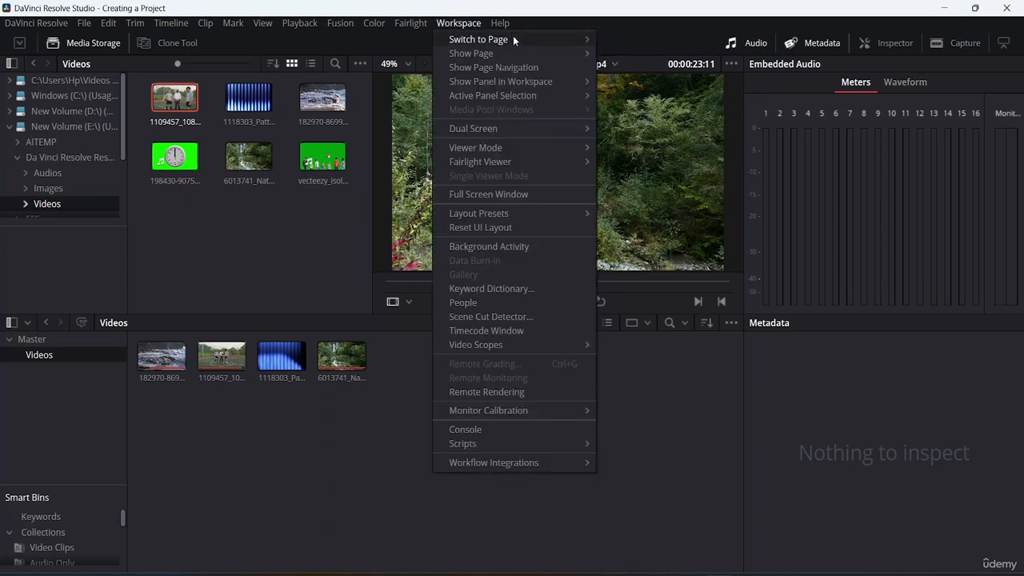
{"action": "mouse_move", "coordinate": [564, 53]}
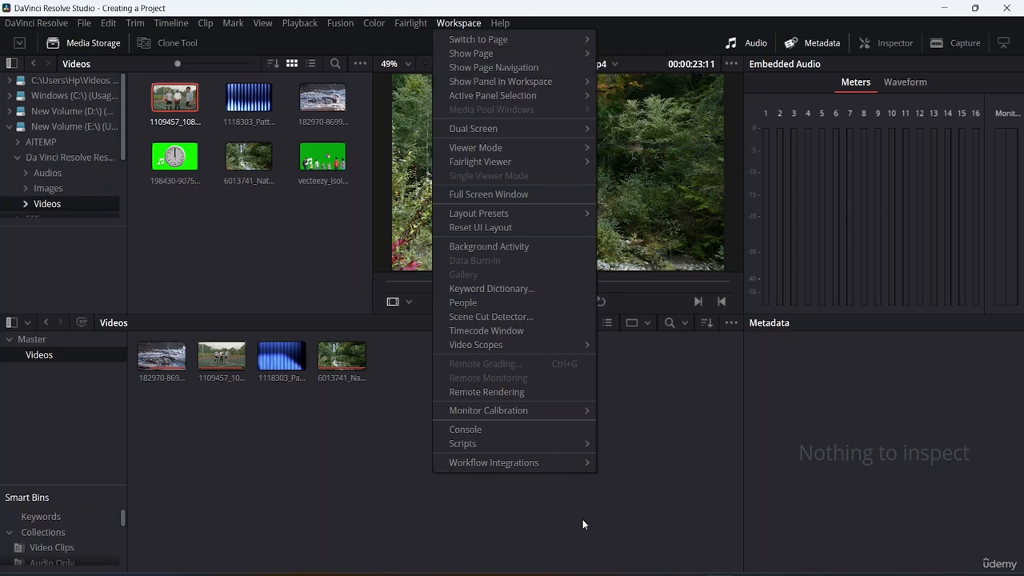
{"action": "left_click", "coordinate": [568, 501]}
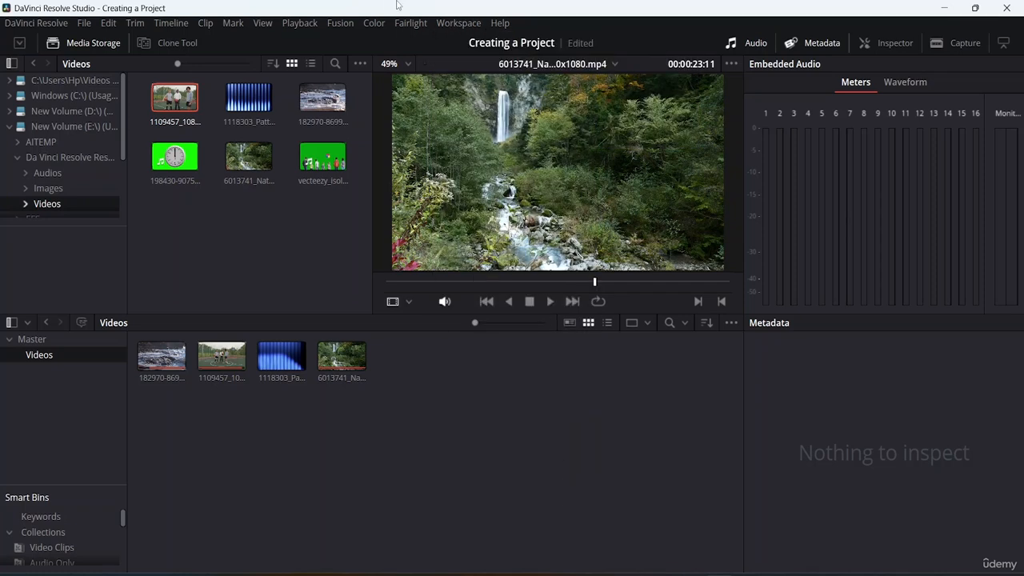
{"action": "left_click", "coordinate": [455, 25]}
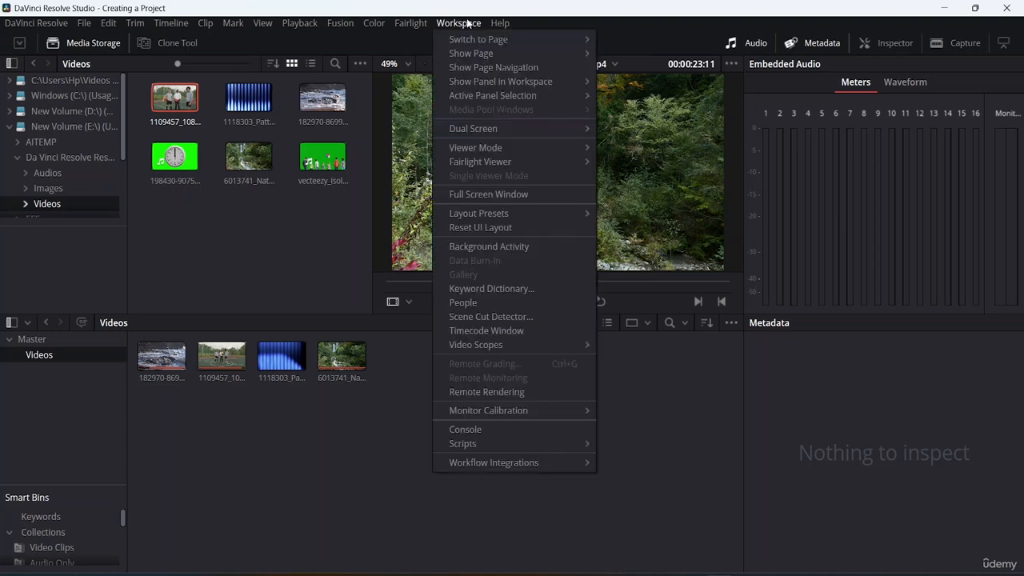
{"action": "left_click", "coordinate": [469, 67]}
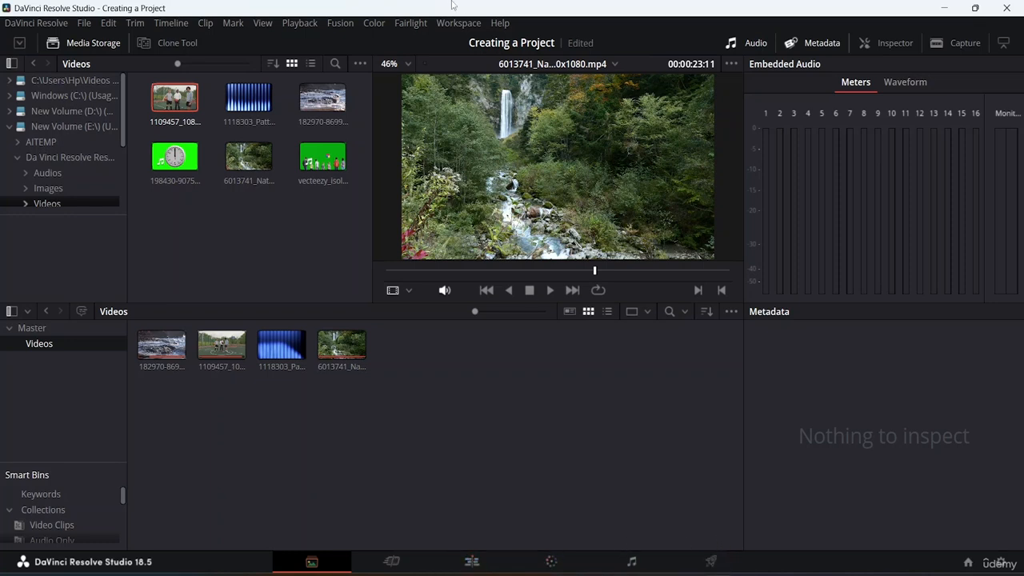
Restore Fusion to the pages shown in the page navigation bar
{"action": "left_click", "coordinate": [464, 24]}
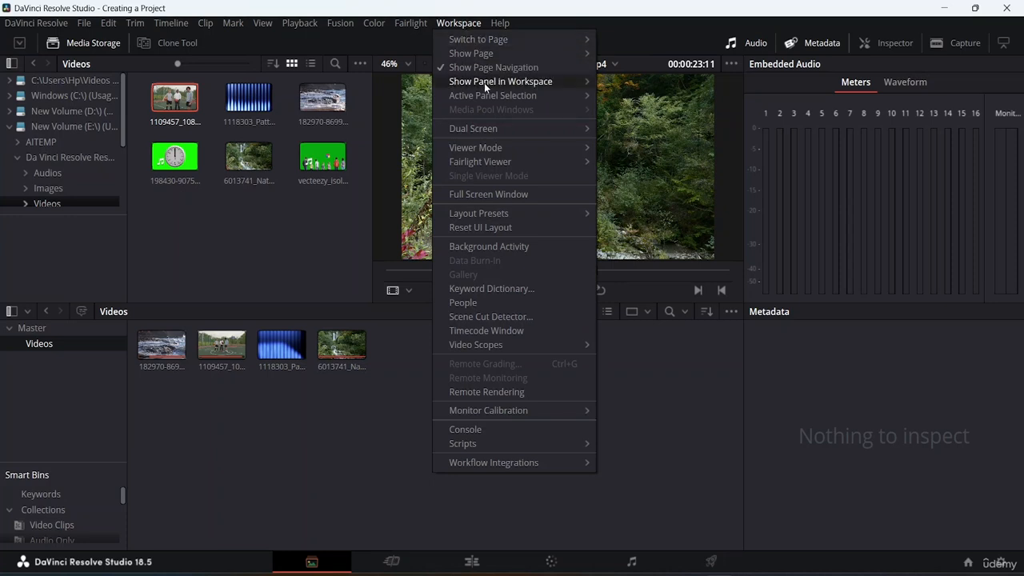
{"action": "mouse_move", "coordinate": [489, 53]}
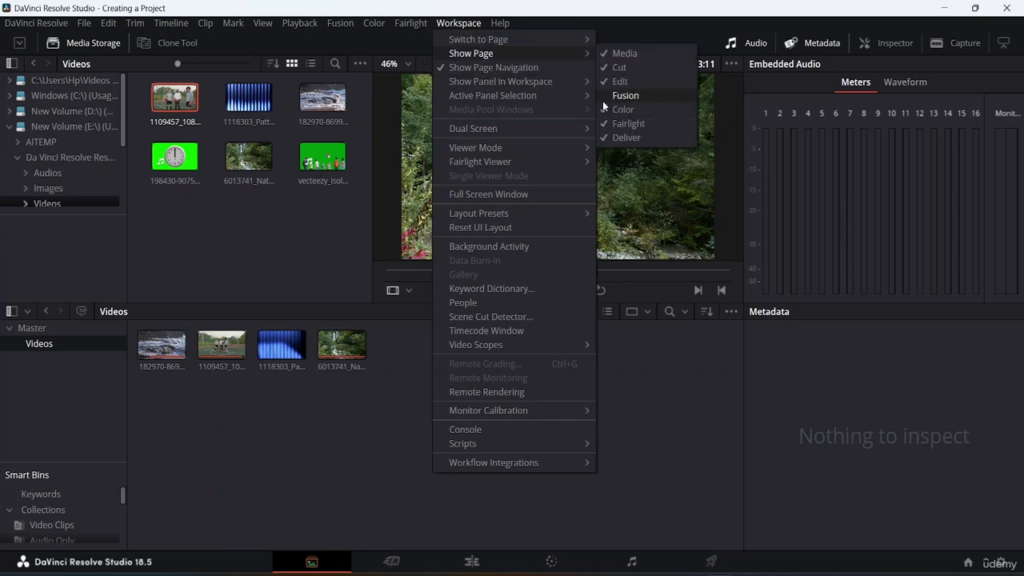
{"action": "left_click", "coordinate": [603, 97]}
Switch from the Media page to the Edit page
{"action": "left_click", "coordinate": [460, 24]}
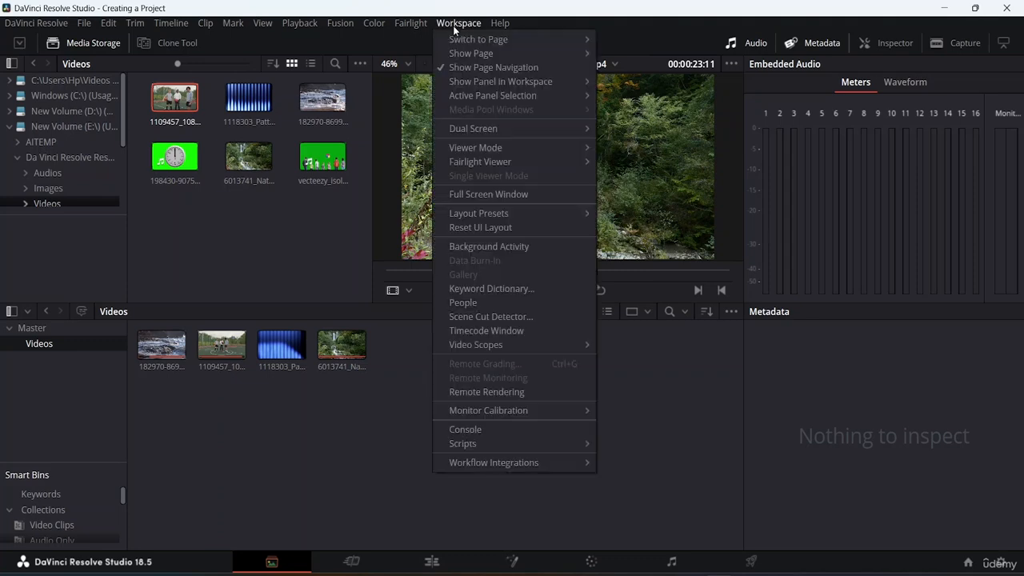
{"action": "mouse_move", "coordinate": [497, 40]}
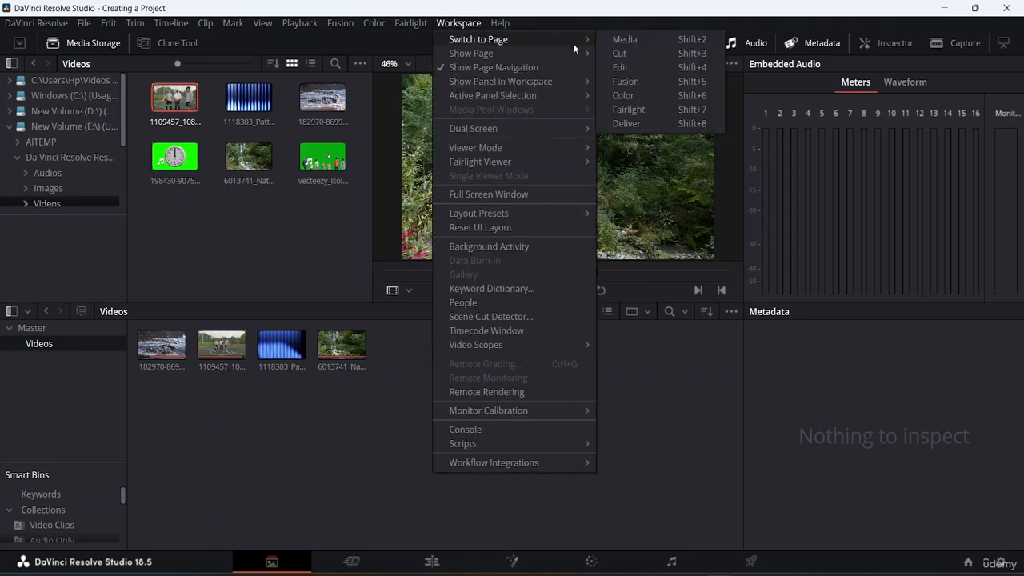
{"action": "left_click", "coordinate": [621, 69]}
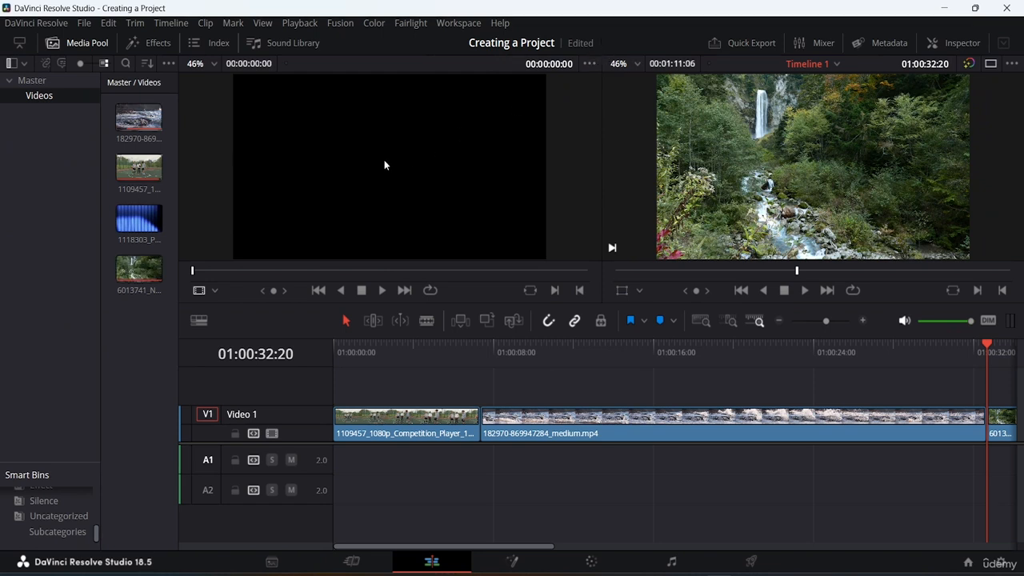
Show the effects library, look through its Toolbox, Open FX and Audio FX categories, and toggle its category list off and on
{"action": "left_click", "coordinate": [158, 43]}
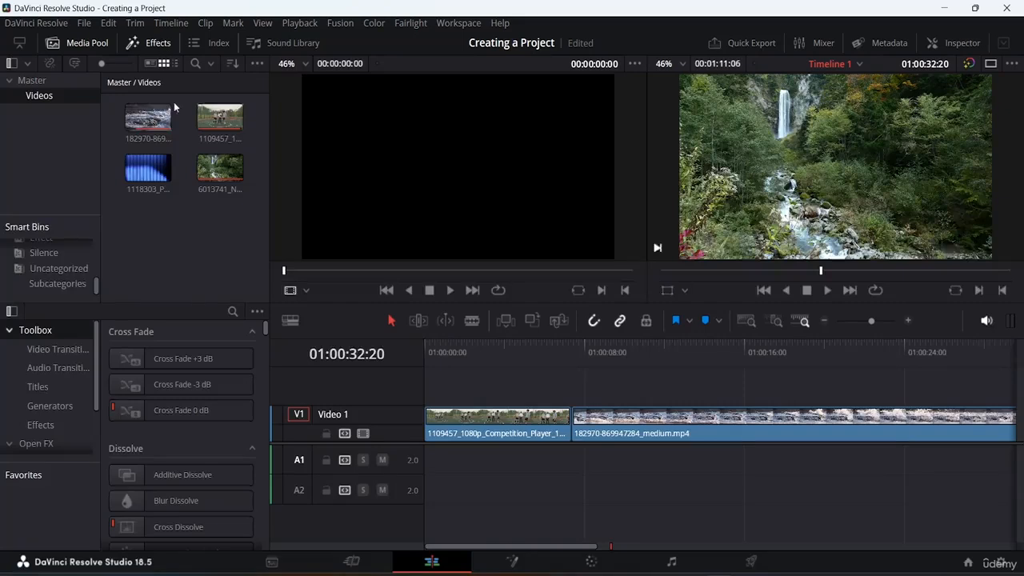
{"action": "scroll", "coordinate": [158, 407], "scroll_direction": "down", "scroll_amount": 1}
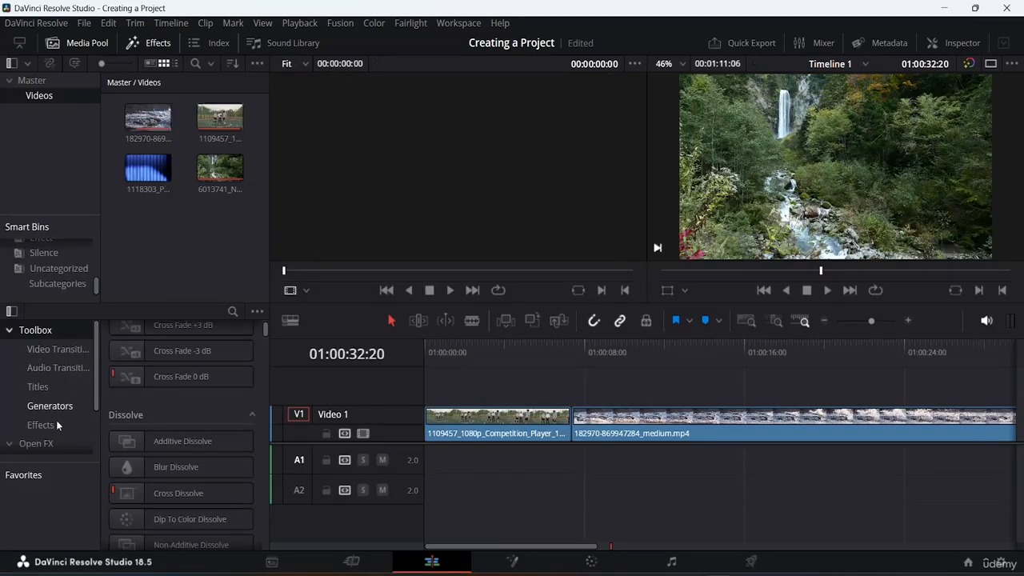
{"action": "scroll", "coordinate": [58, 412], "scroll_direction": "down", "scroll_amount": 2}
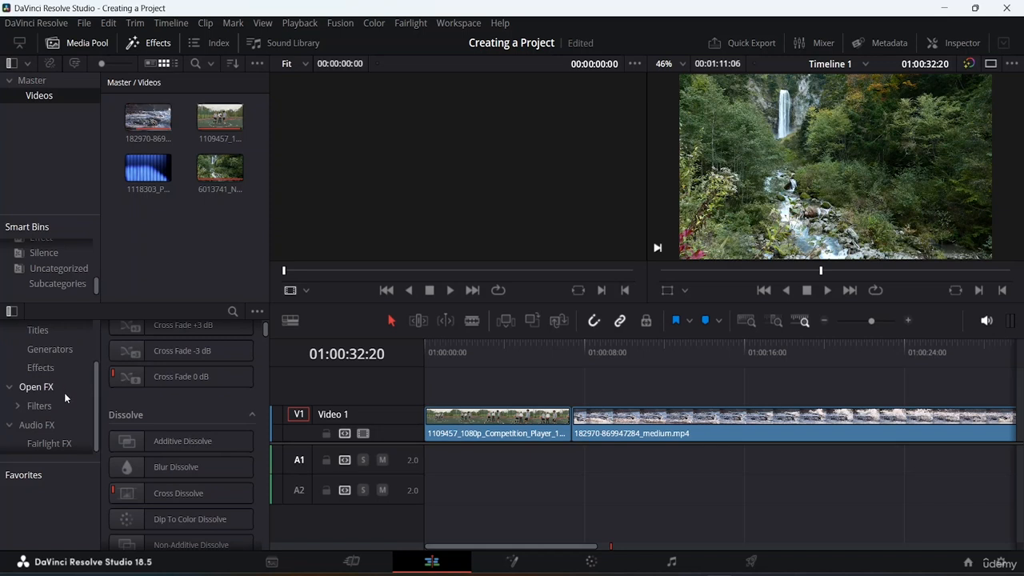
{"action": "scroll", "coordinate": [60, 399], "scroll_direction": "up", "scroll_amount": 2}
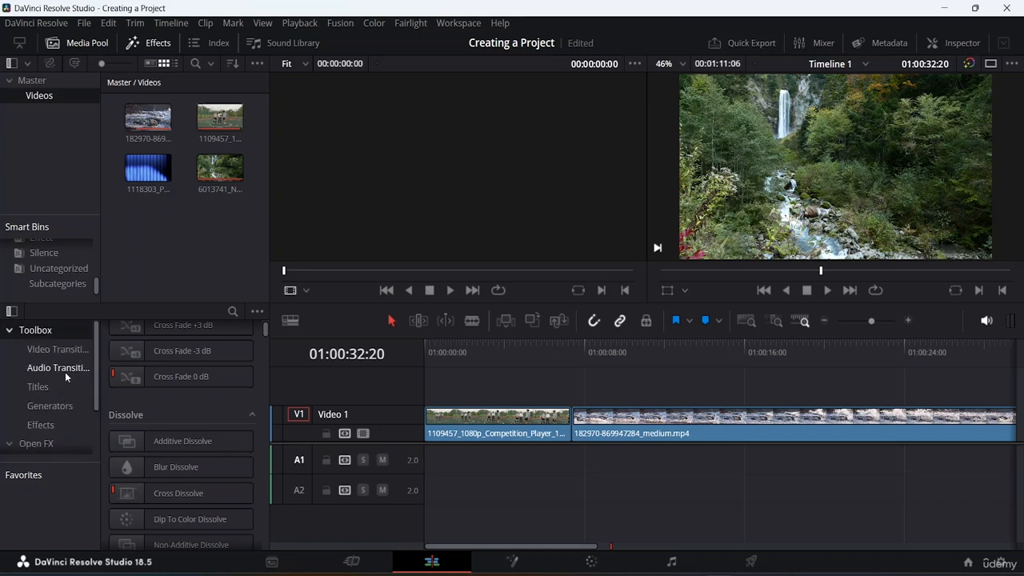
{"action": "left_click", "coordinate": [12, 311]}
{"action": "left_click", "coordinate": [12, 311]}
{"action": "left_click", "coordinate": [12, 312]}
{"action": "left_click", "coordinate": [12, 311]}
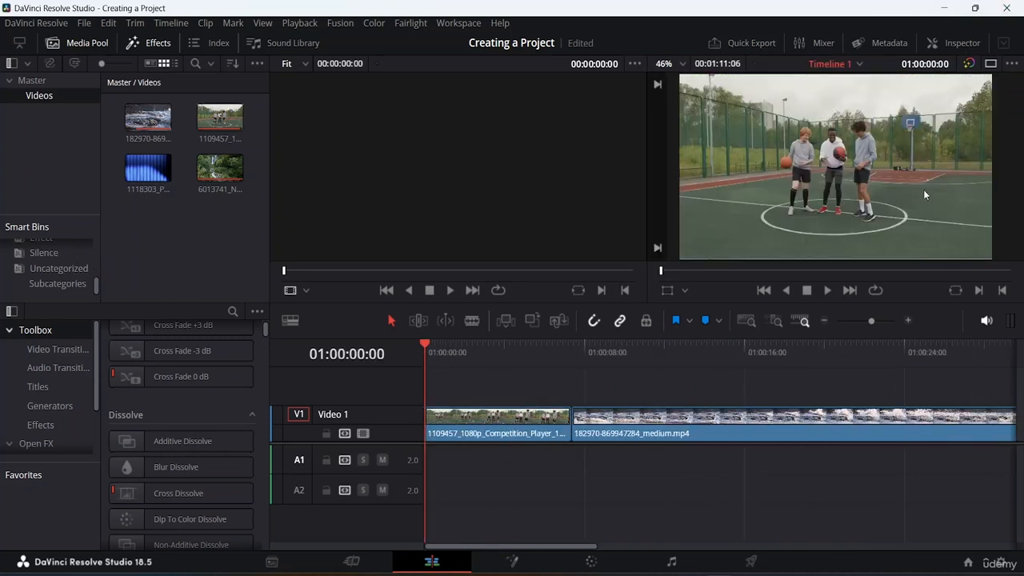
Fit the full extent of Timeline 1 in the timeline area
{"action": "left_click", "coordinate": [744, 318]}
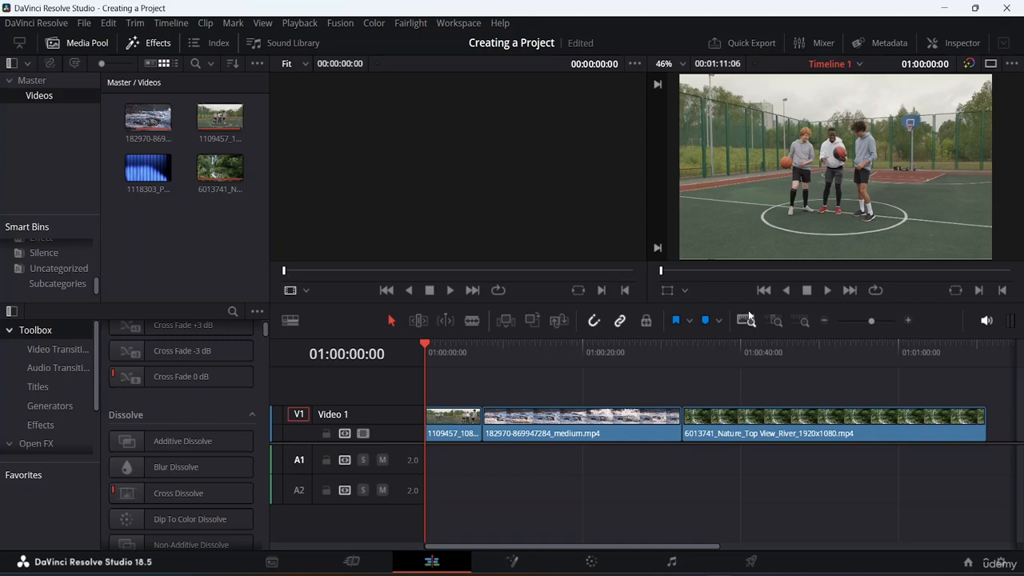